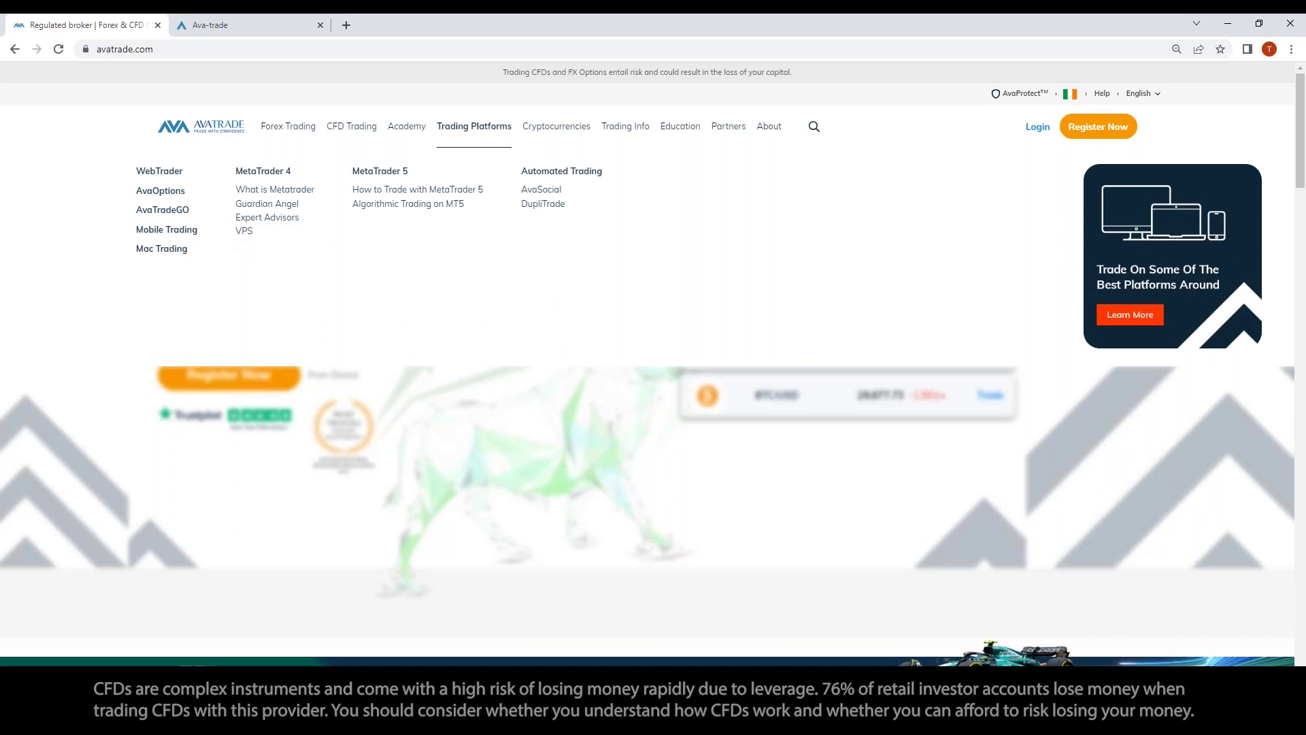
# Open the AvaTradeGO trading platform page and look over its introduction and Unique Technology section
pyautogui.click(174, 215)
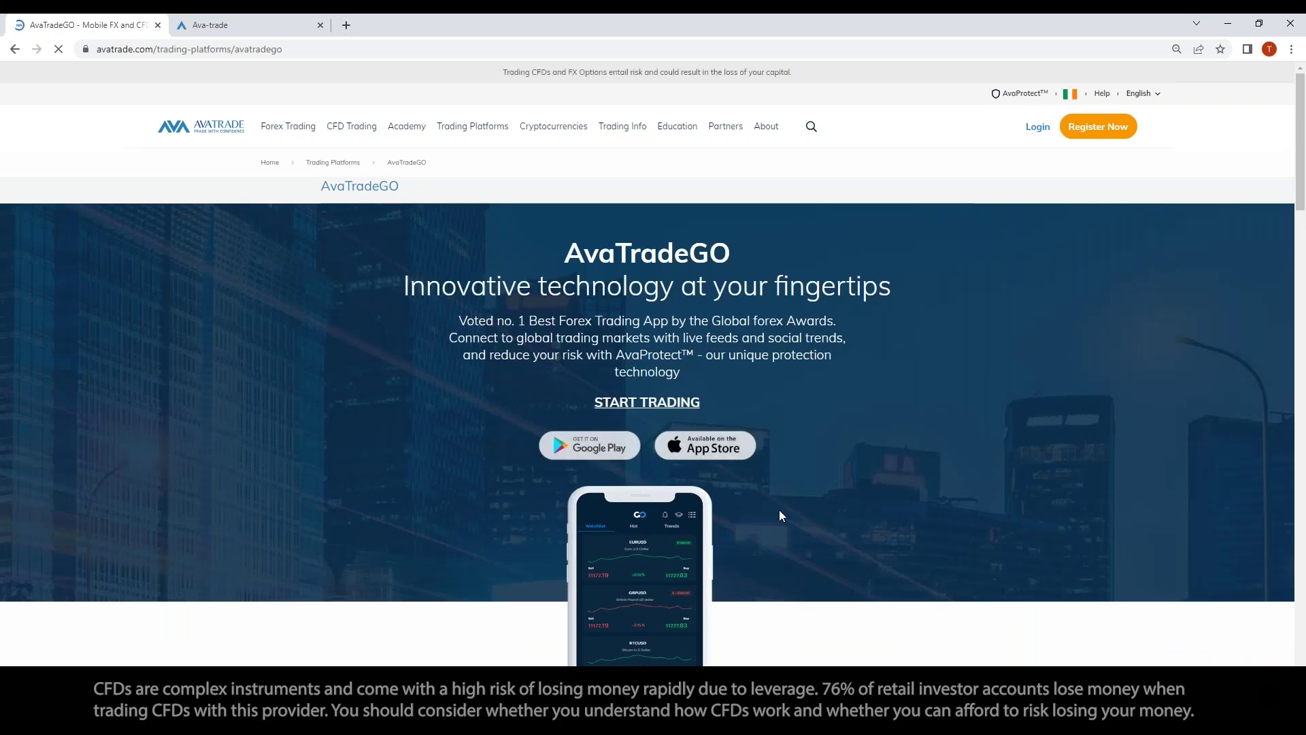
pyautogui.scroll(-2, 803, 476)
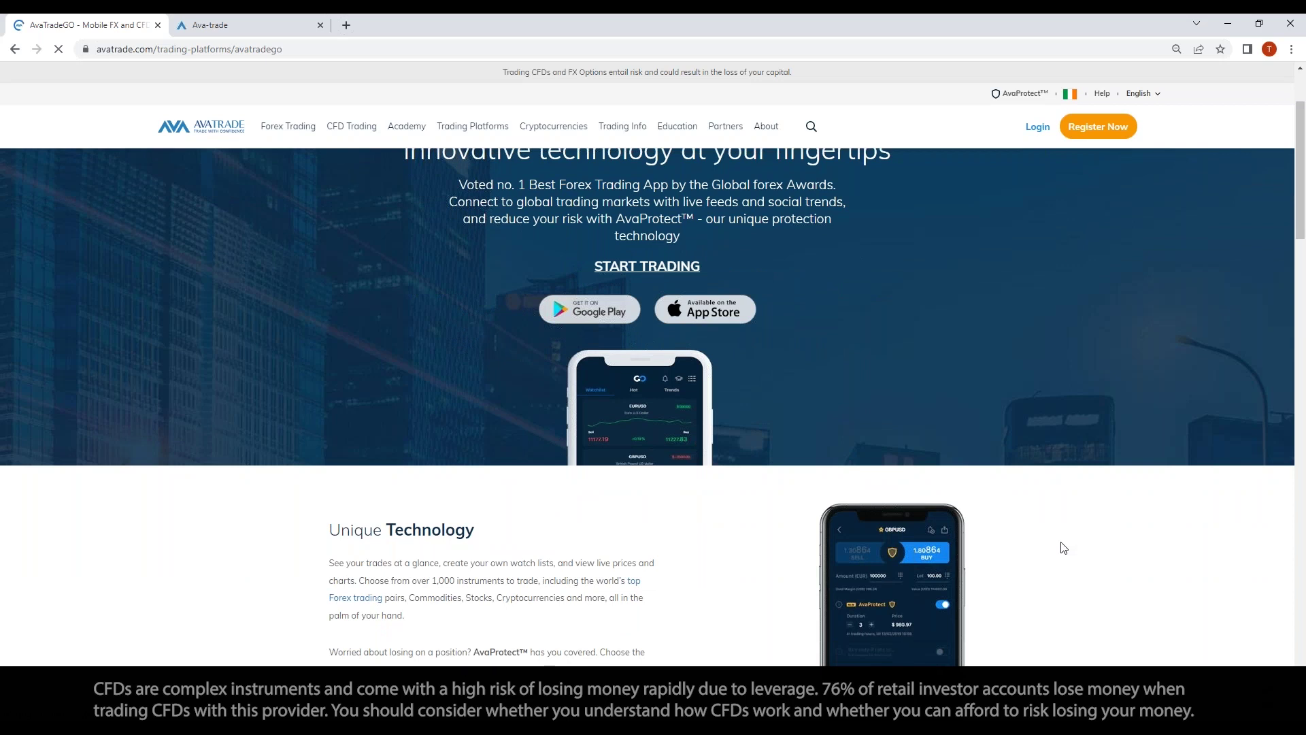
pyautogui.scroll(-1, 1036, 563)
pyautogui.scroll(3, 1082, 584)
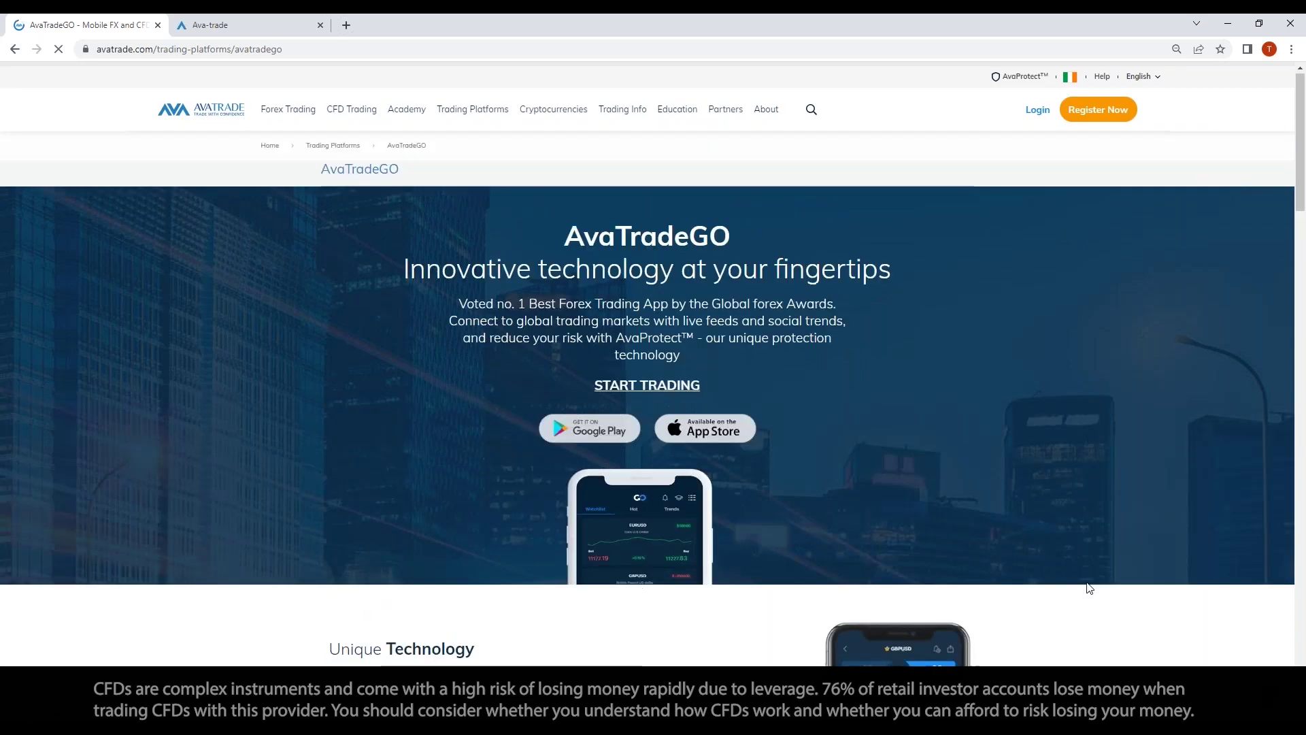
pyautogui.scroll(1, 1041, 517)
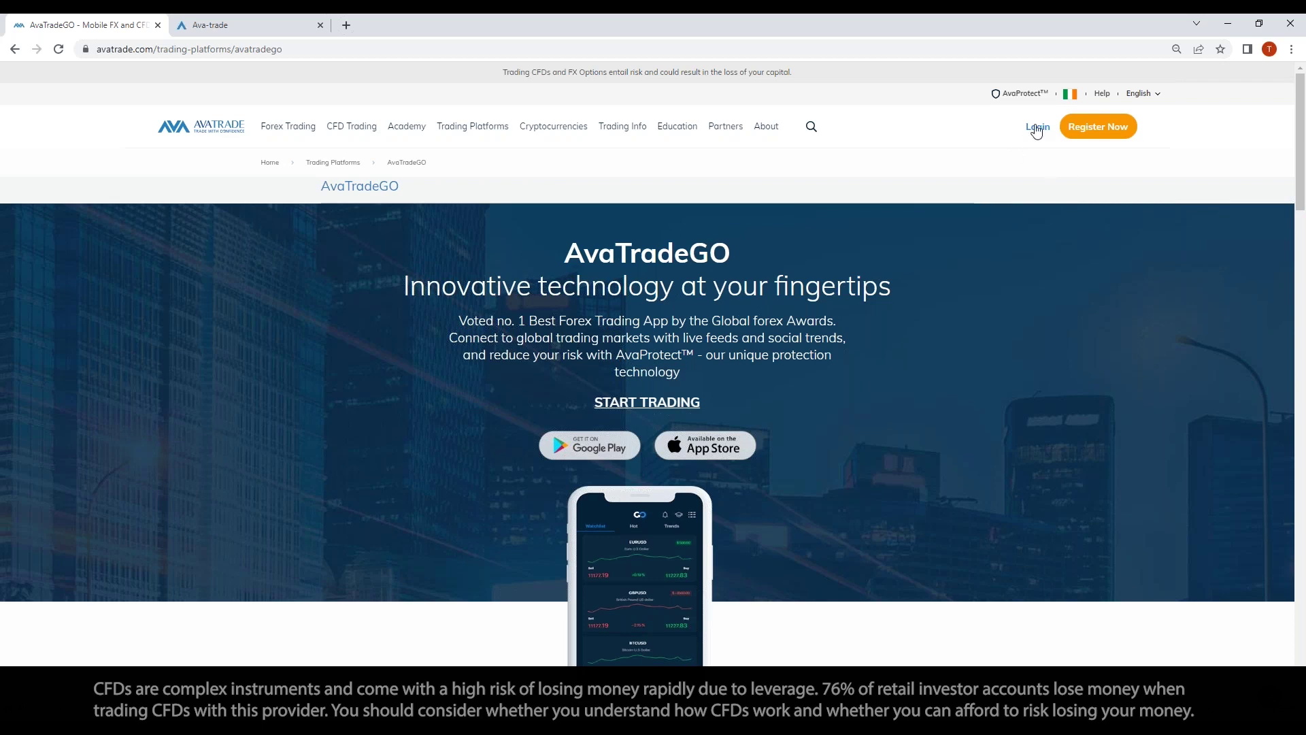
# Switch to the Ava-trade web trader, search the symbols for "crude" and open the CrudeOIL order entry
pyautogui.click(228, 25)
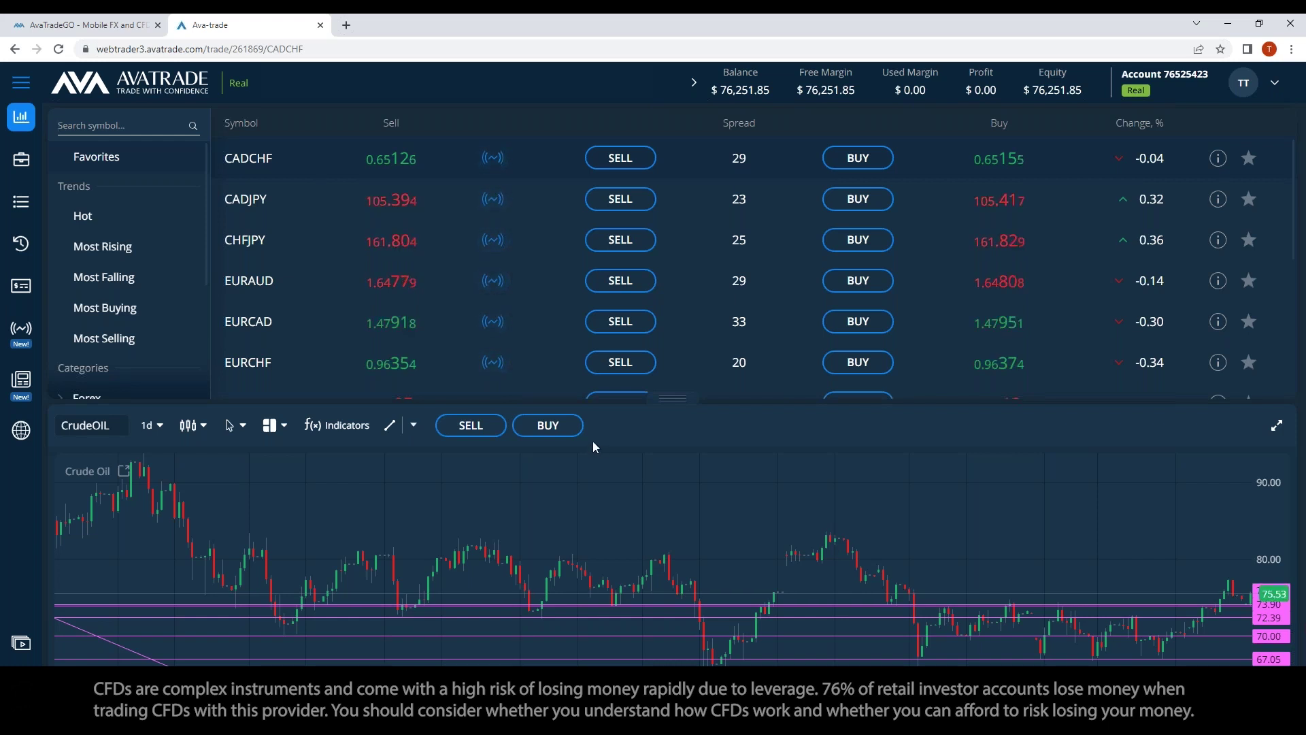
pyautogui.click(108, 128)
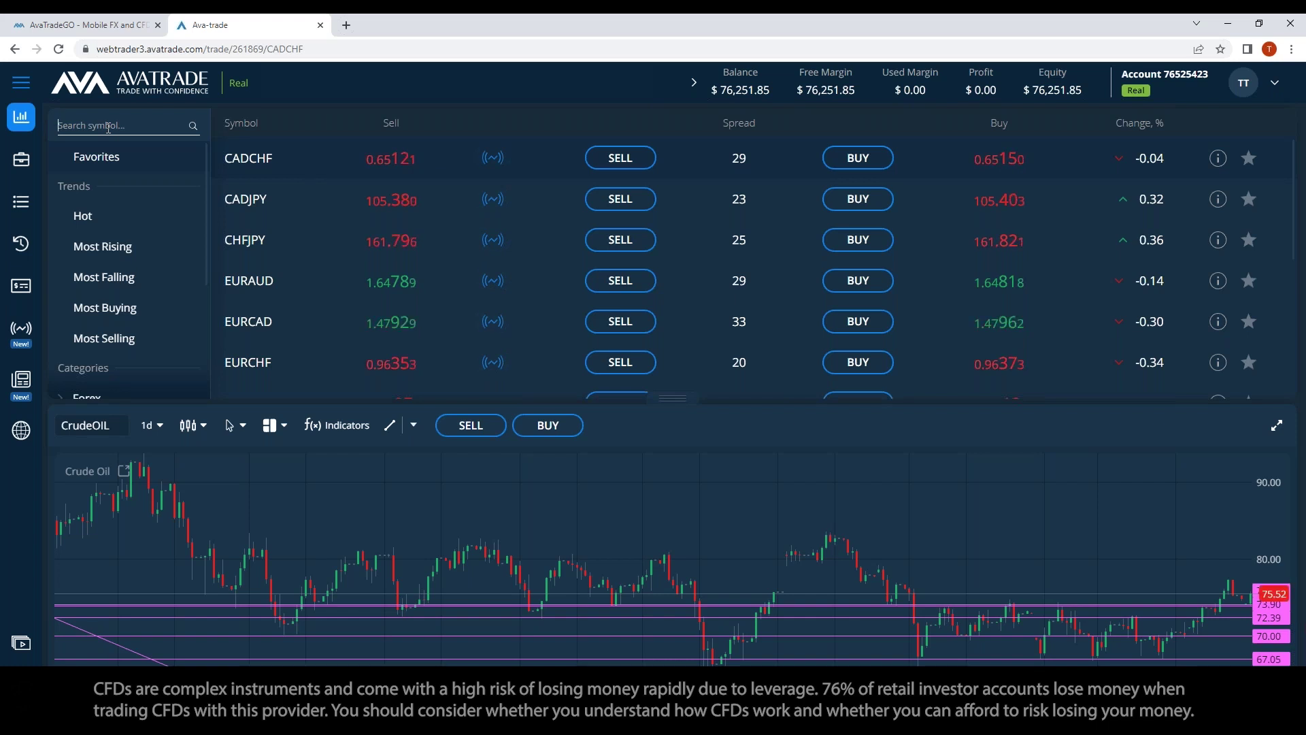
pyautogui.write('crude')
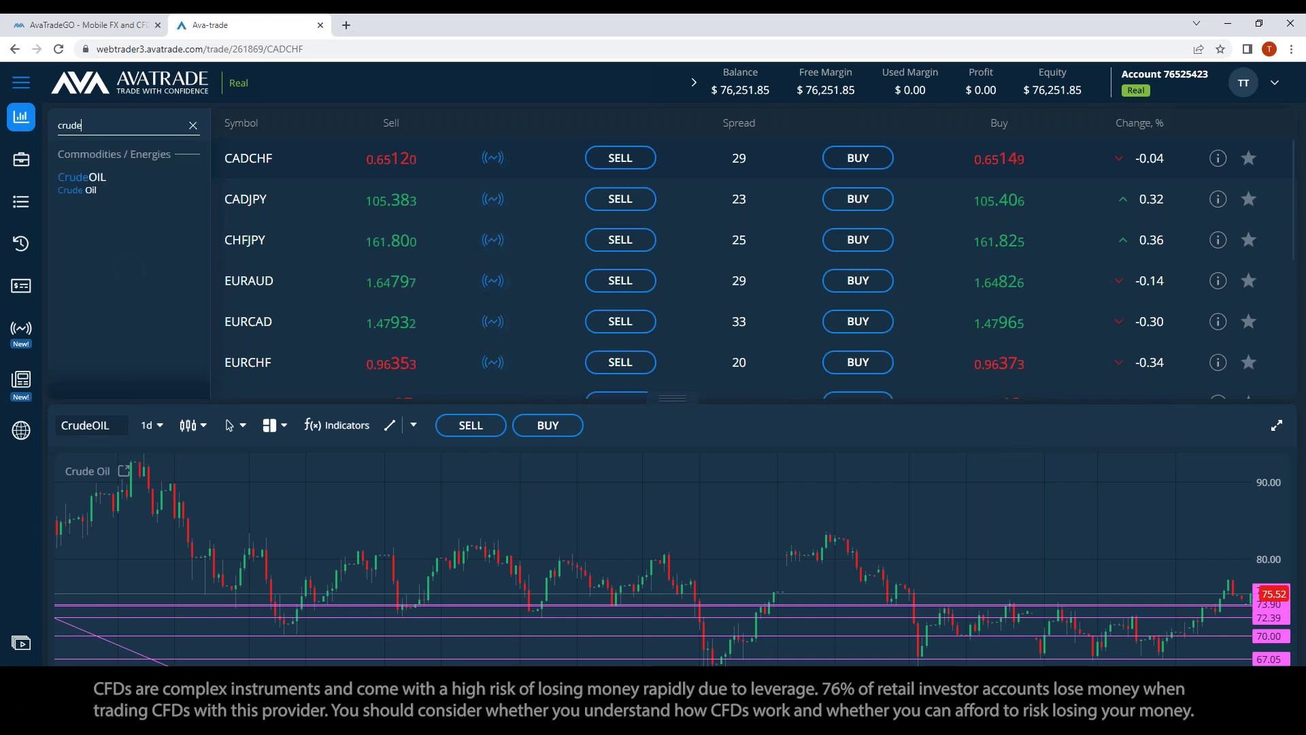
pyautogui.click(85, 178)
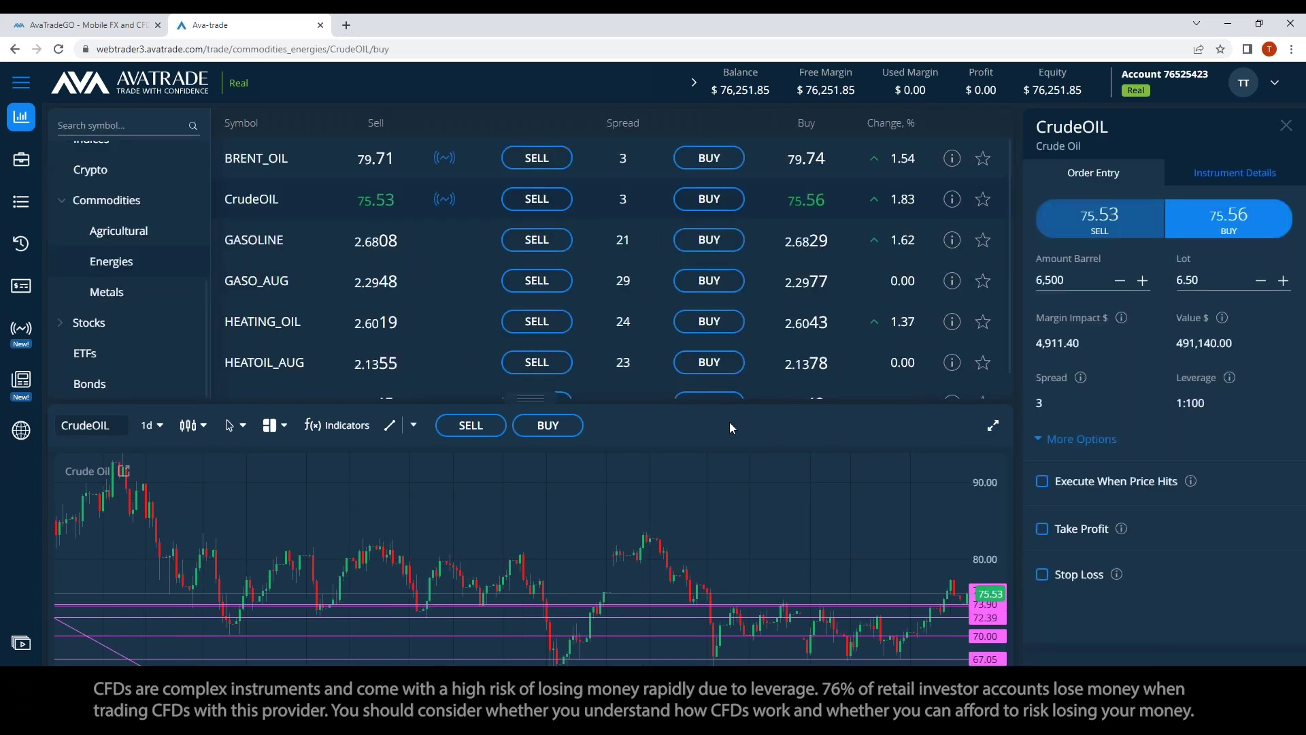
# Enlarge the CrudeOIL chart and examine its daily price history and the available timeframes
pyautogui.click(993, 427)
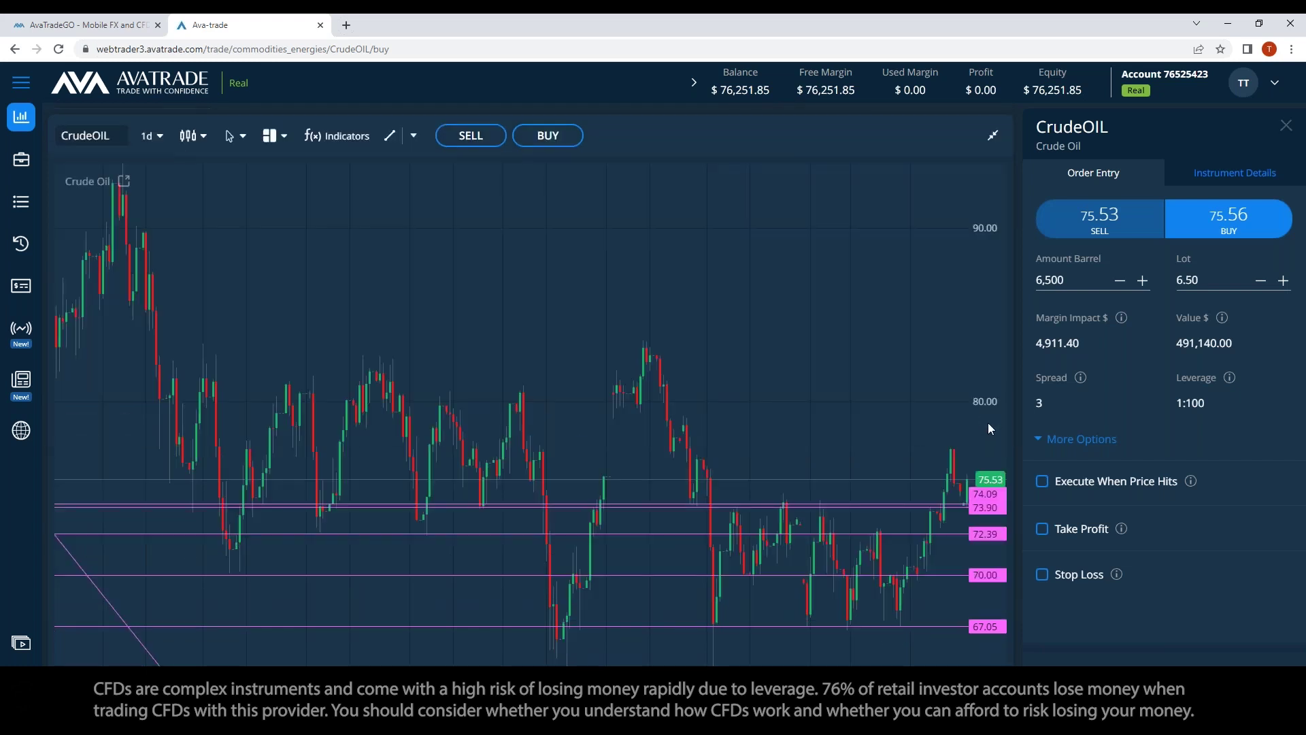
pyautogui.scroll(-2, 793, 377)
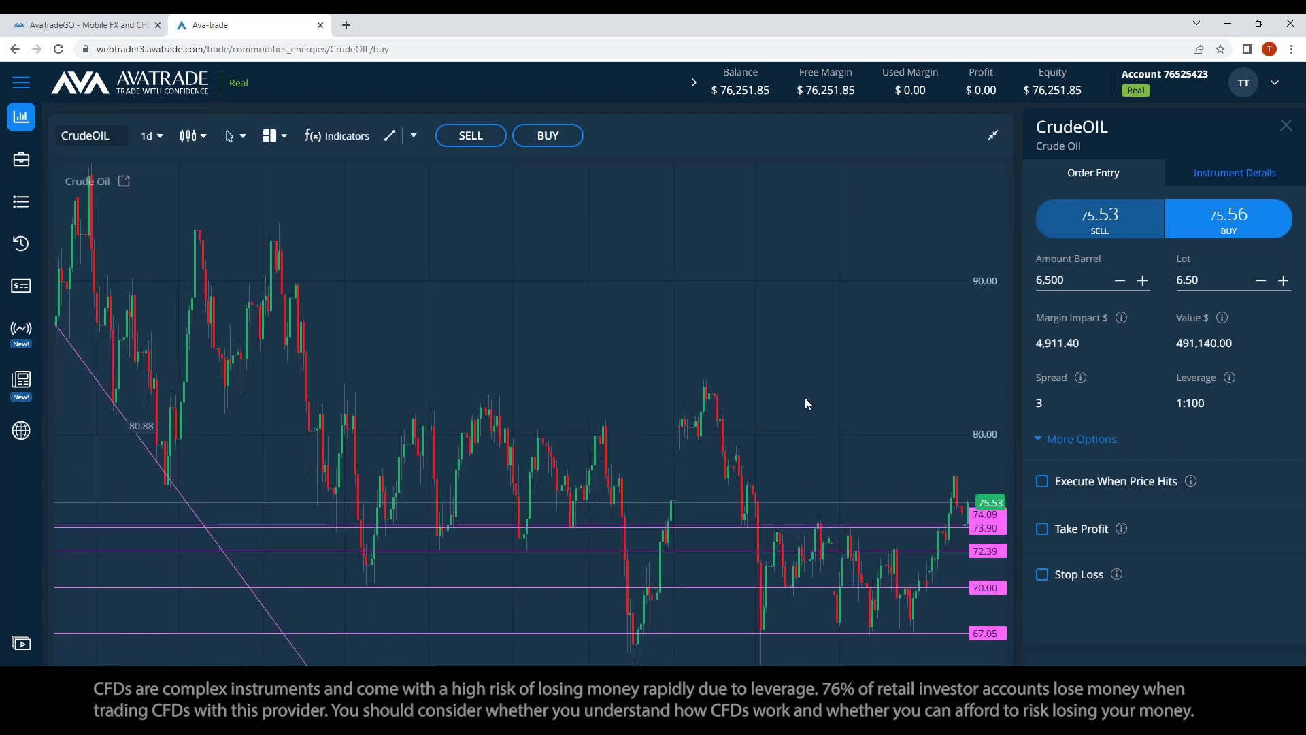
pyautogui.scroll(1, 407, 283)
pyautogui.click(149, 135)
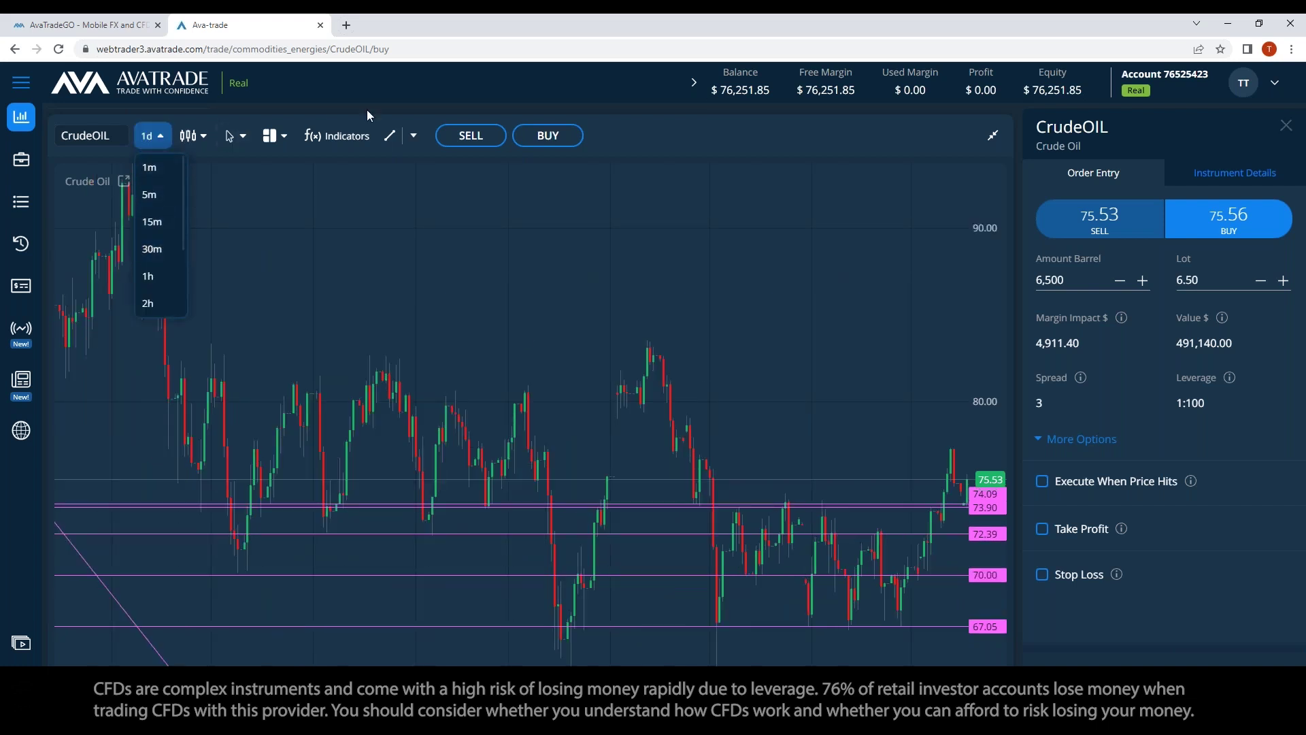
# Open the CrudeOIL signal details from the instrument list and show the enlarged chart beside them
pyautogui.click(993, 139)
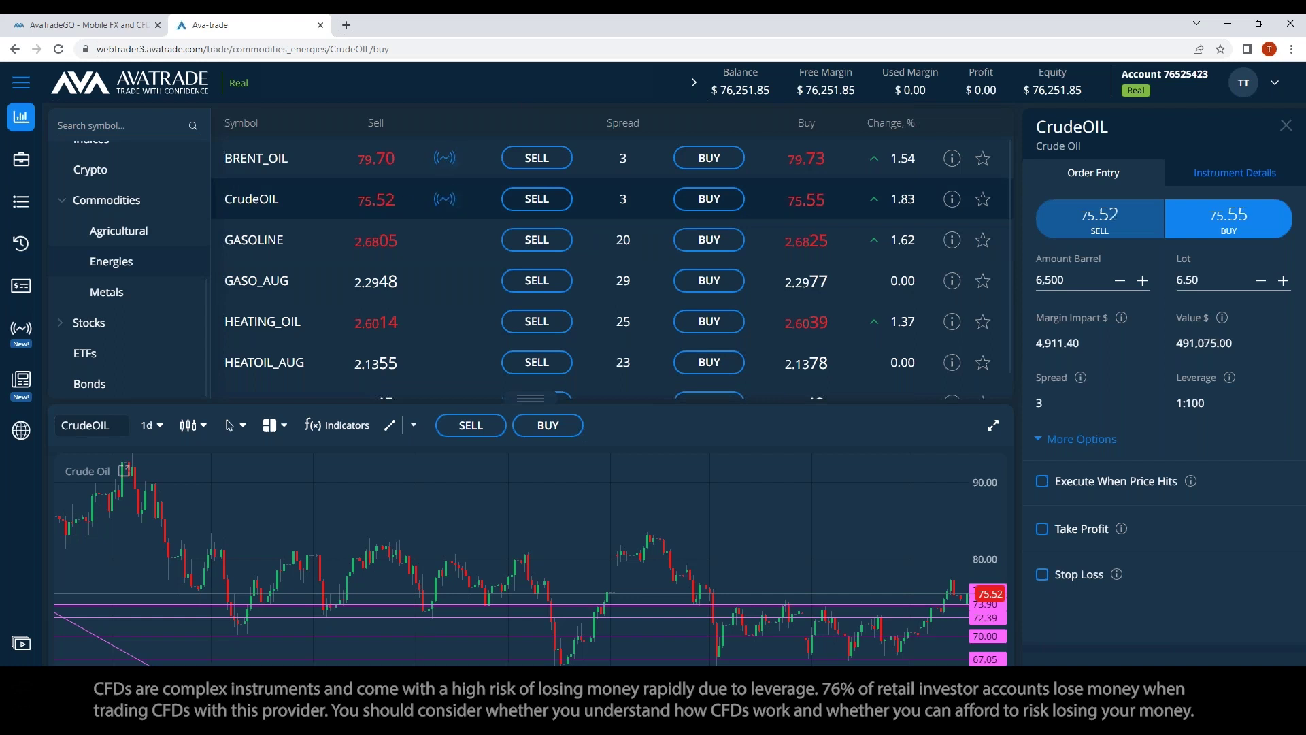
pyautogui.click(445, 203)
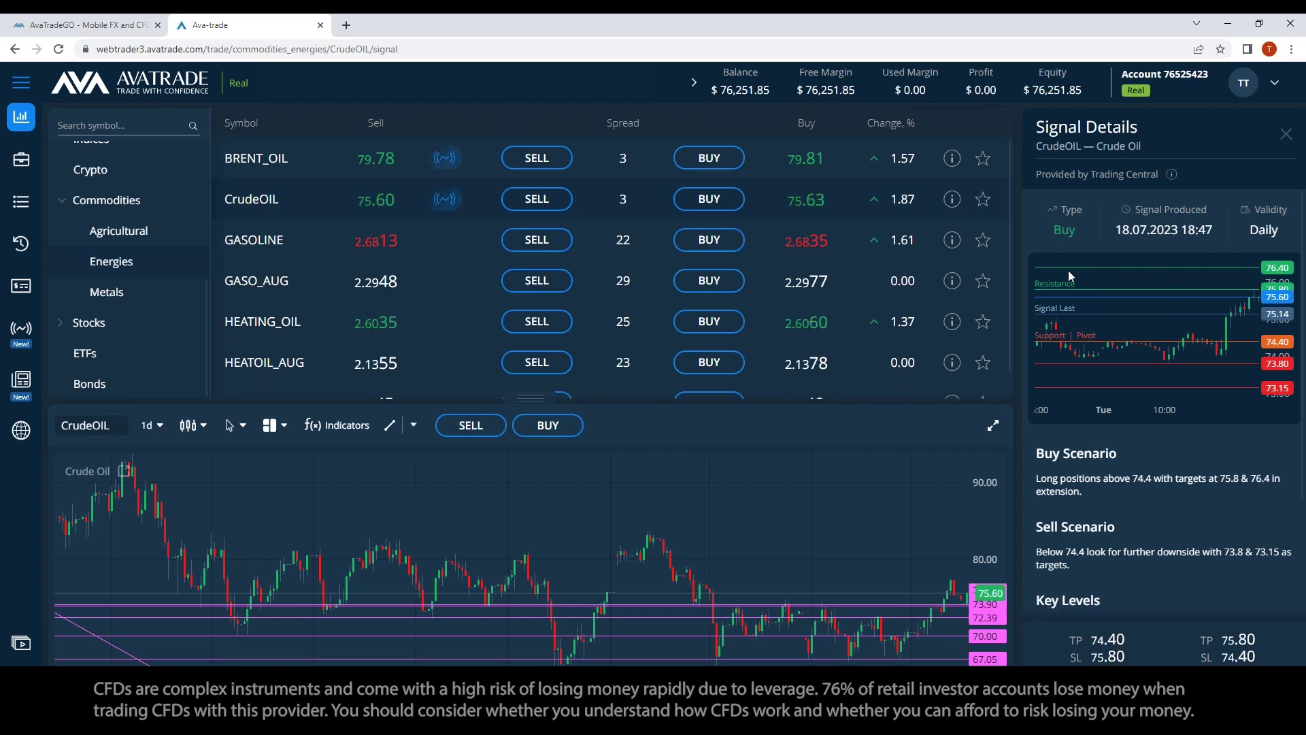
pyautogui.click(993, 426)
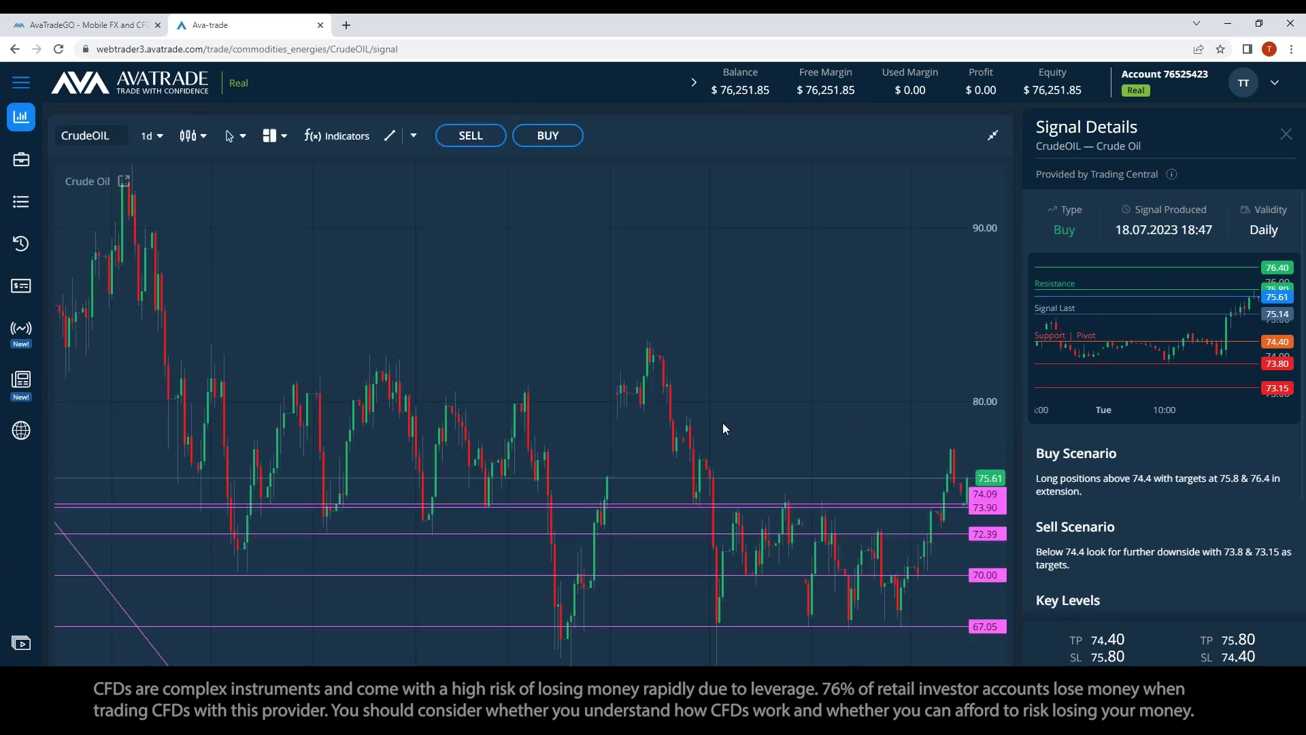
# Move the 74.09 price line on the CrudeOIL daily chart up to the recent high at about 77.33
pyautogui.scroll(-2, 723, 427)
pyautogui.click(912, 527)
pyautogui.moveTo(919, 526); pyautogui.dragTo(921, 474)
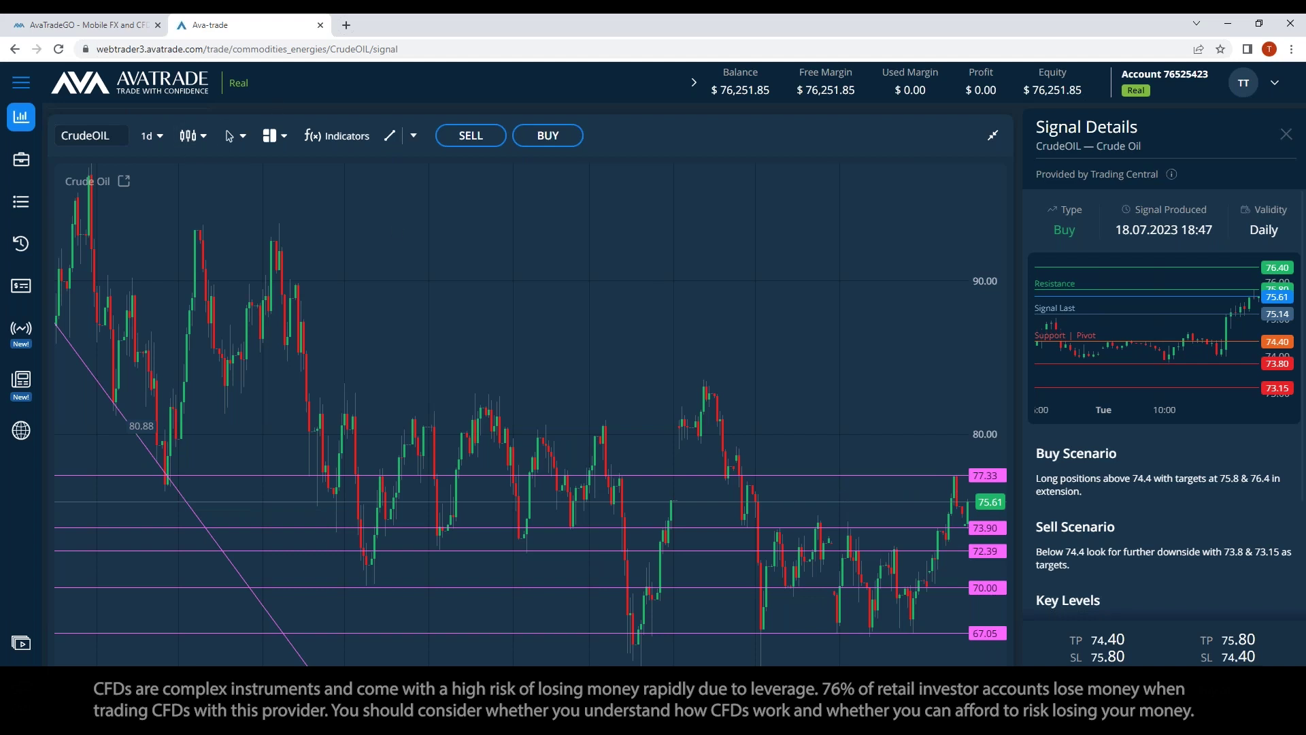
# Show the CrudeOIL chart in the 4h timeframe to examine the recent price moves
pyautogui.click(148, 135)
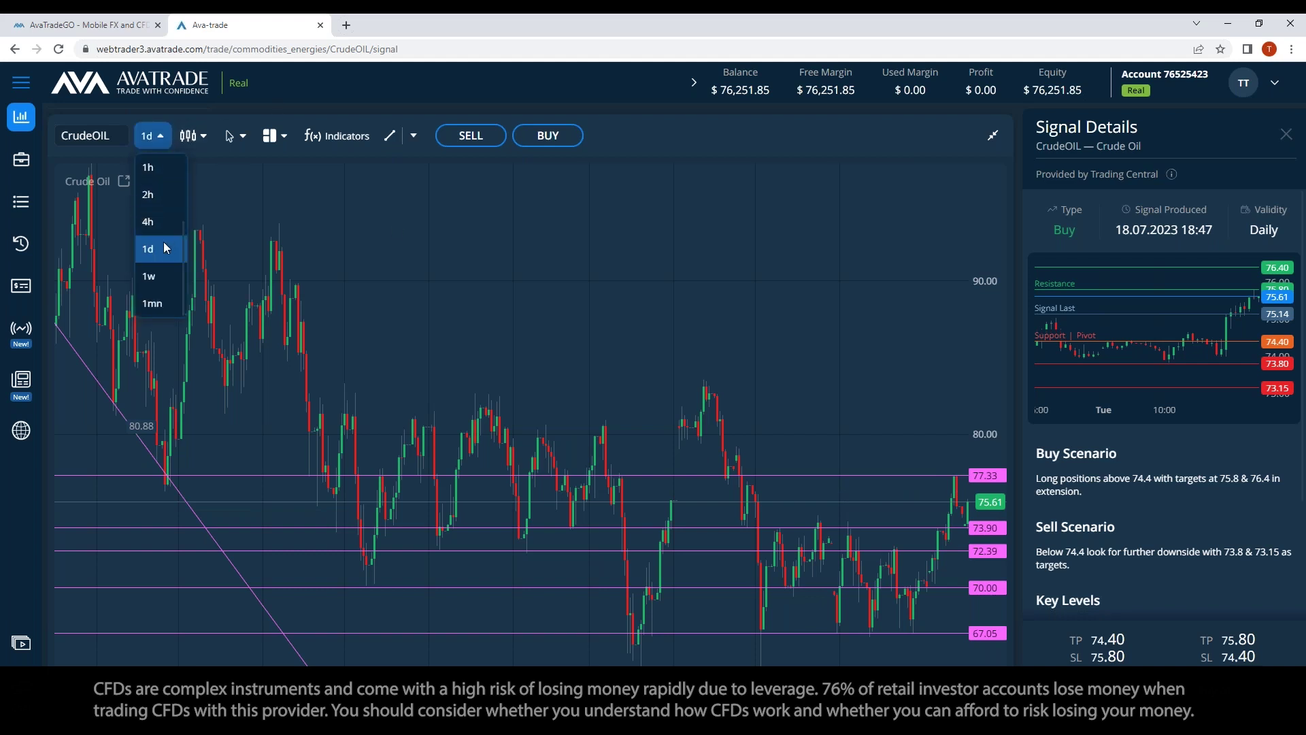
pyautogui.click(154, 221)
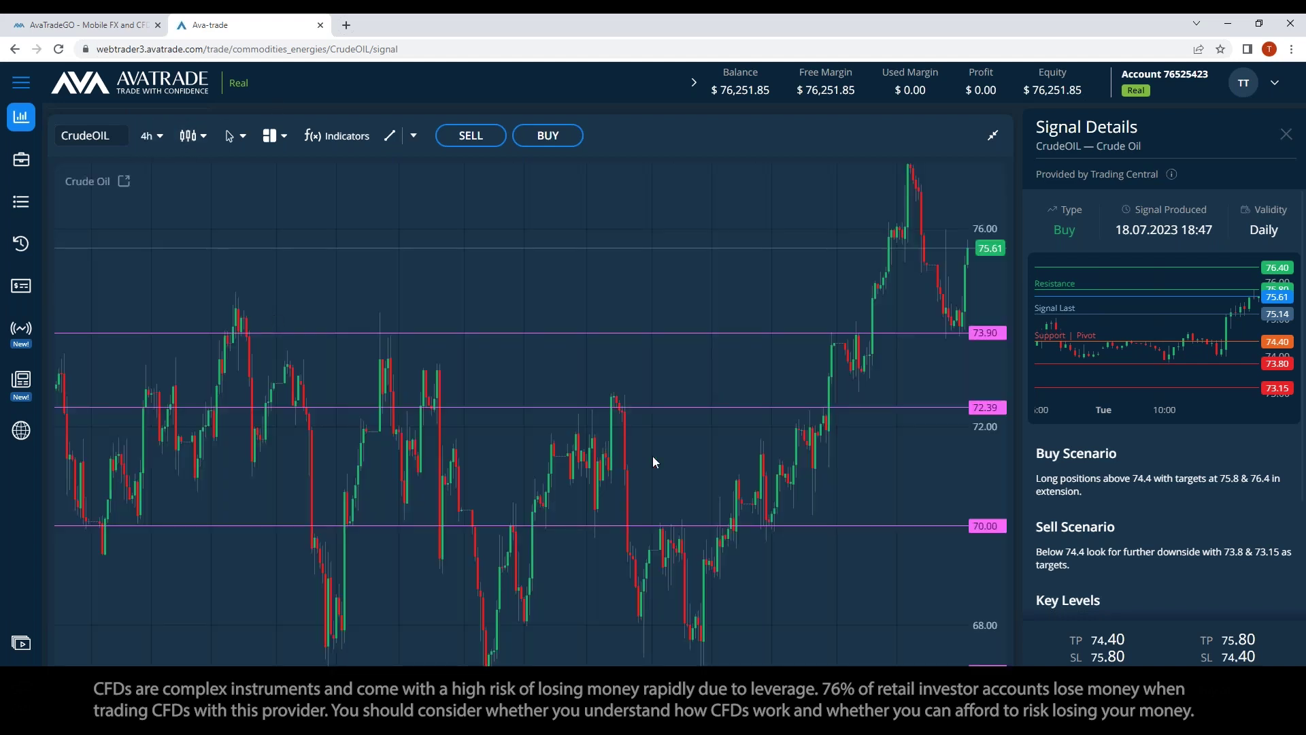
pyautogui.scroll(3, 720, 497)
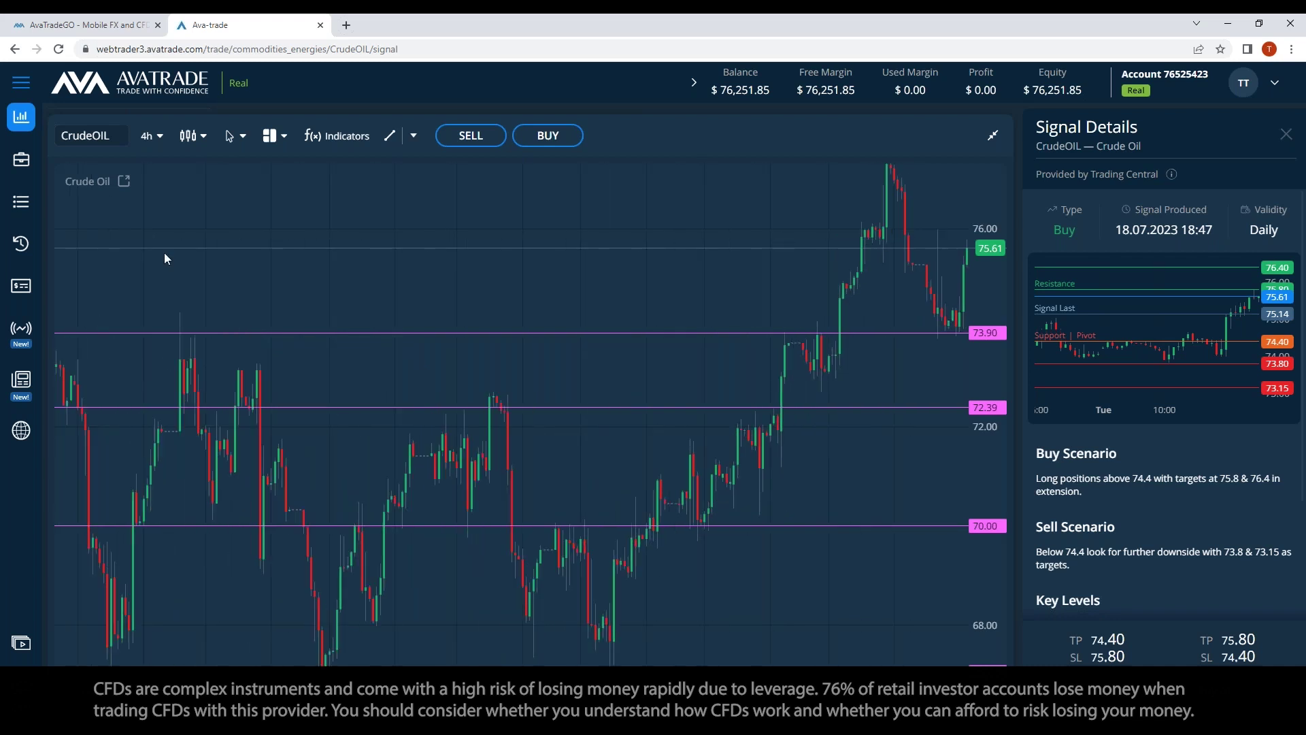
# Add a Price Line to the 4h CrudeOIL chart at about 75.97, level with the latest candle wick's peak
pyautogui.click(413, 136)
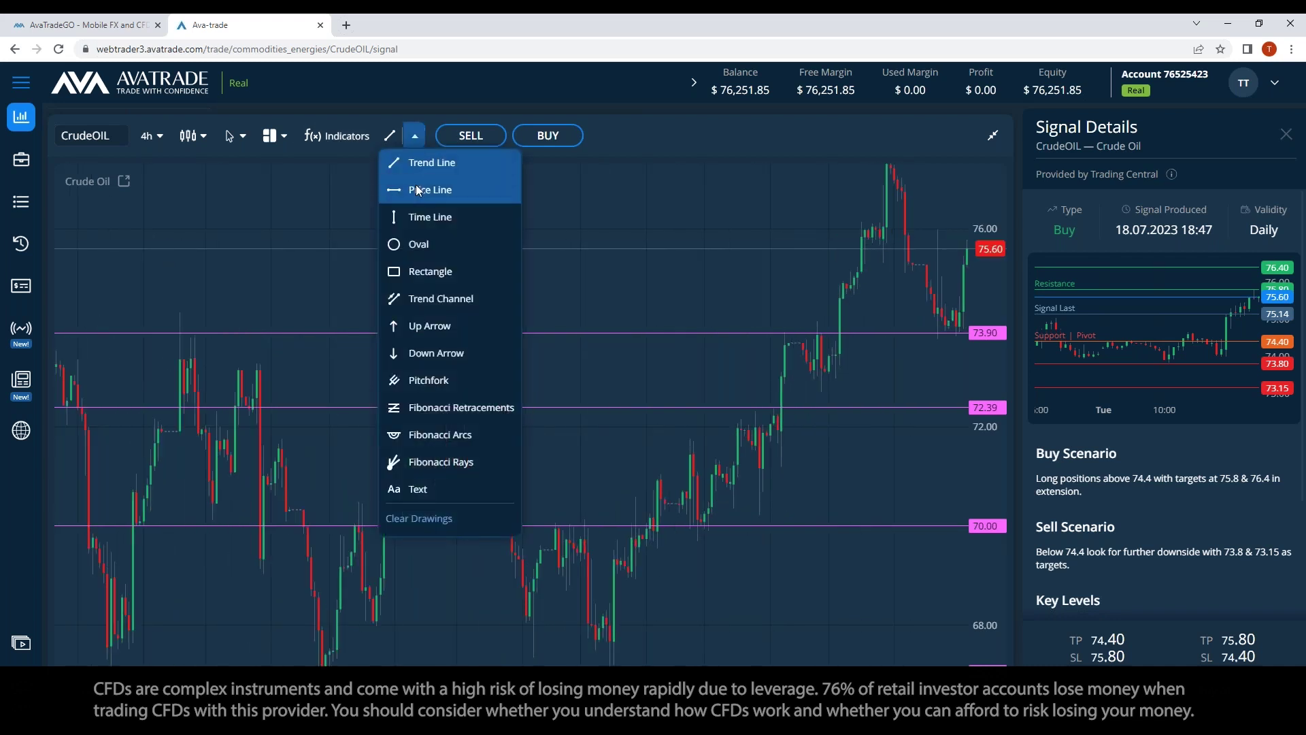
pyautogui.click(422, 192)
pyautogui.click(902, 230)
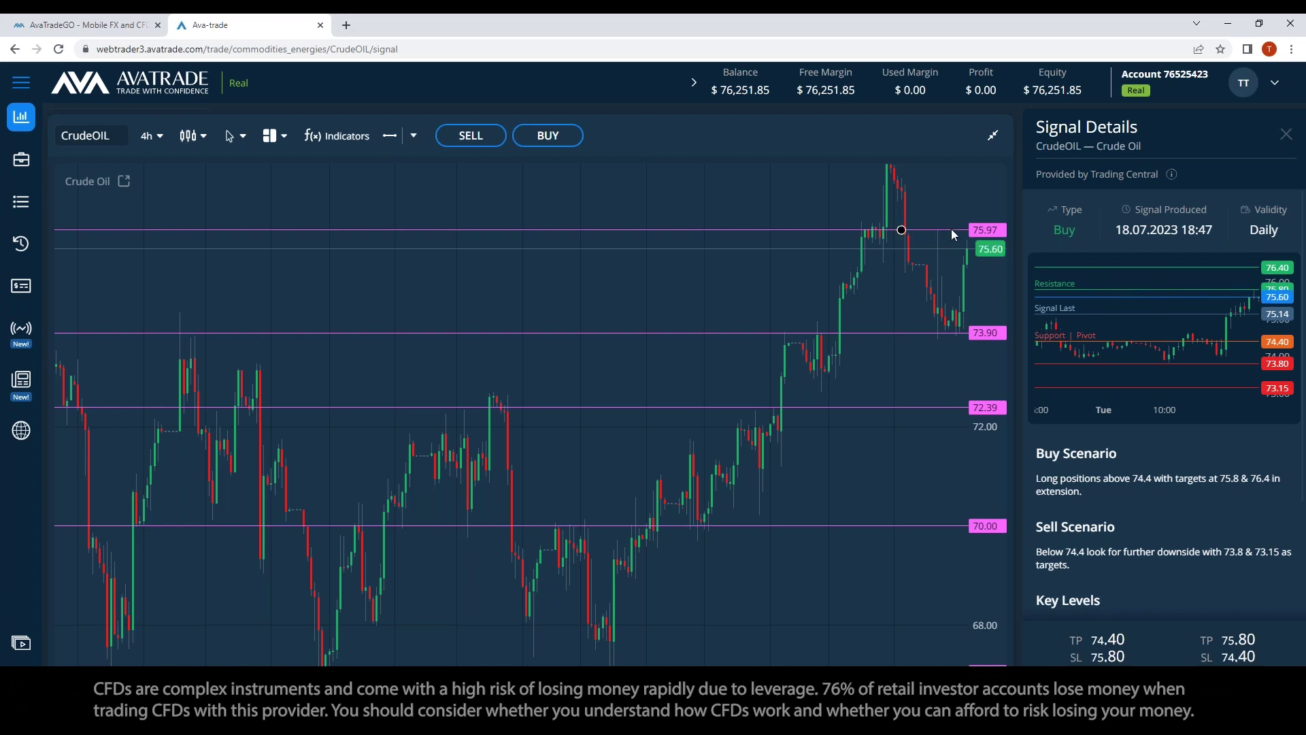
pyautogui.moveTo(949, 229); pyautogui.dragTo(946, 228)
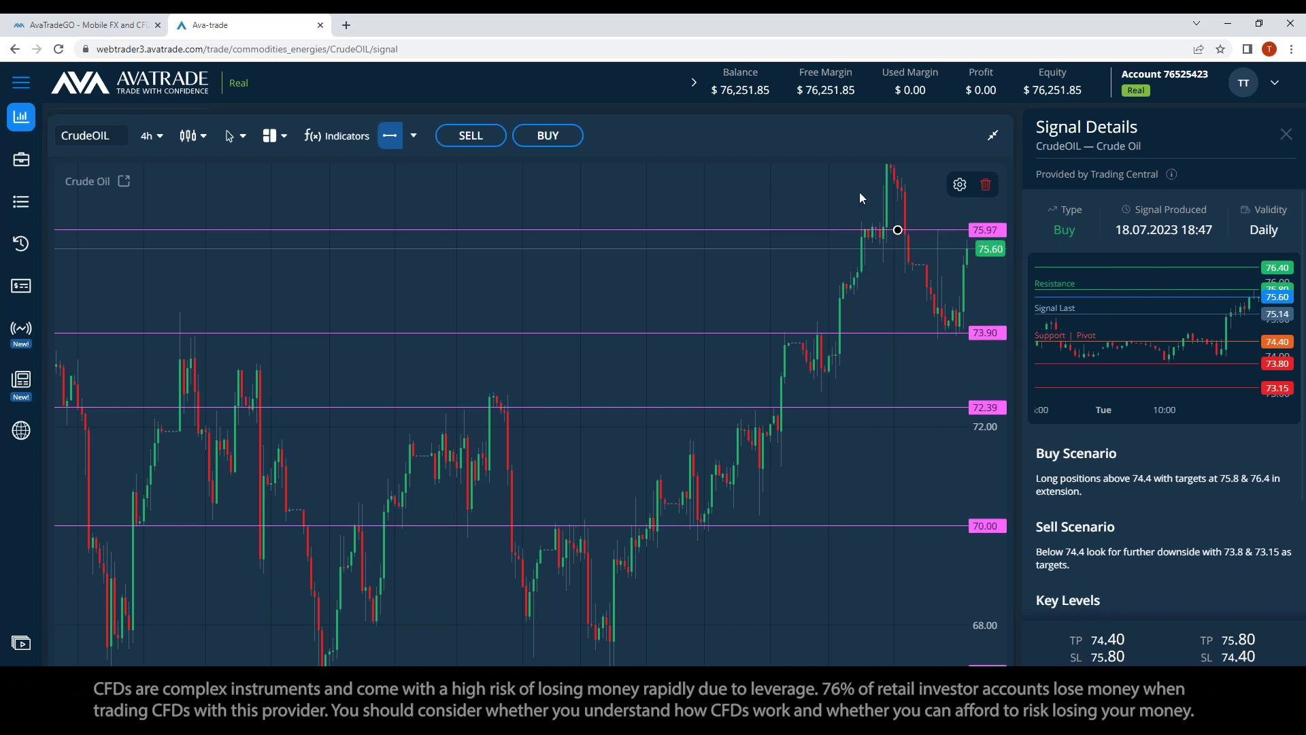
pyautogui.click(842, 210)
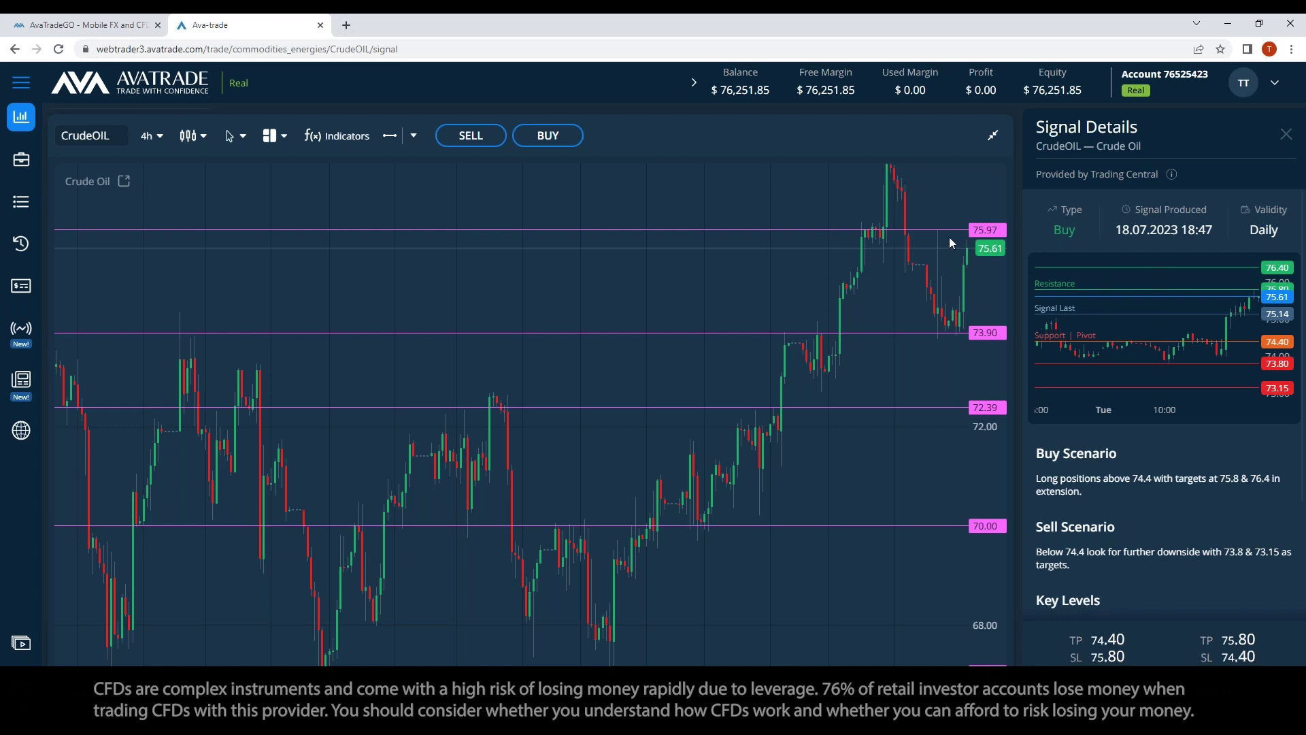
# Highlight the signal's production time and move the new price line up to about 76.36
pyautogui.moveTo(1182, 231); pyautogui.dragTo(1214, 231)
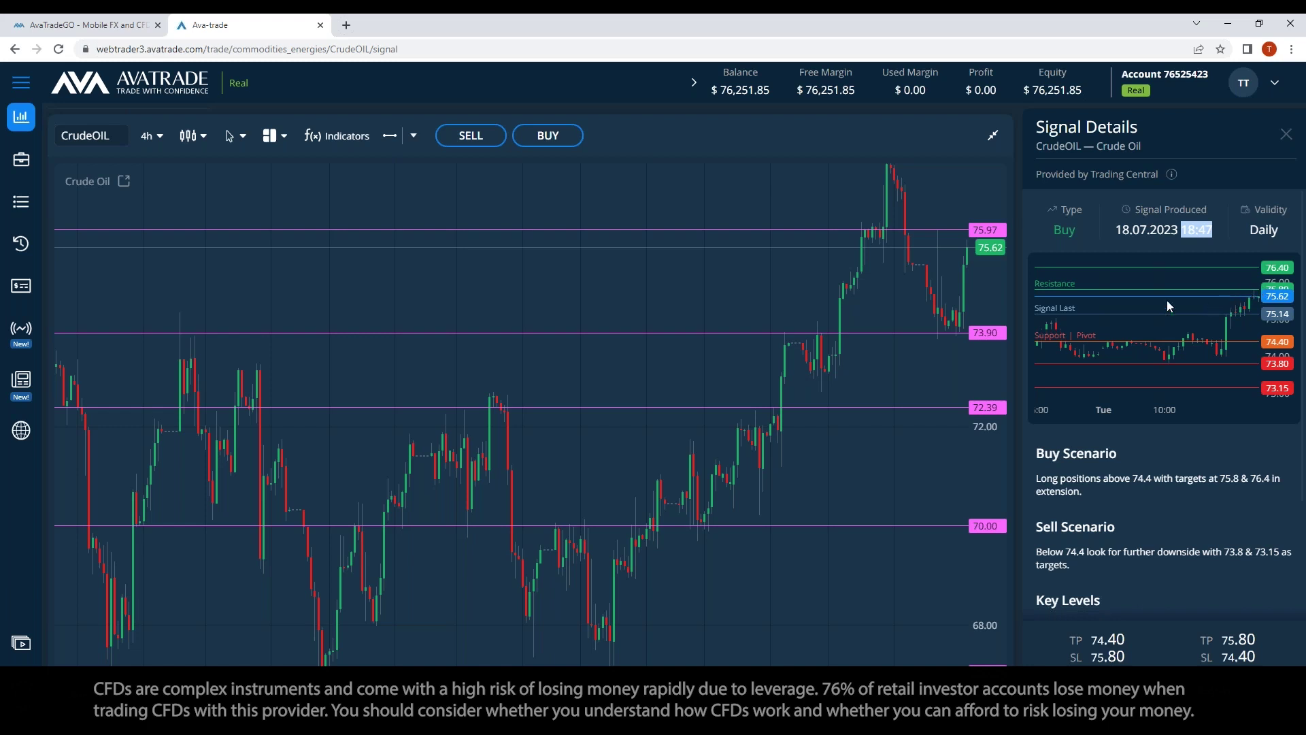
pyautogui.click(952, 230)
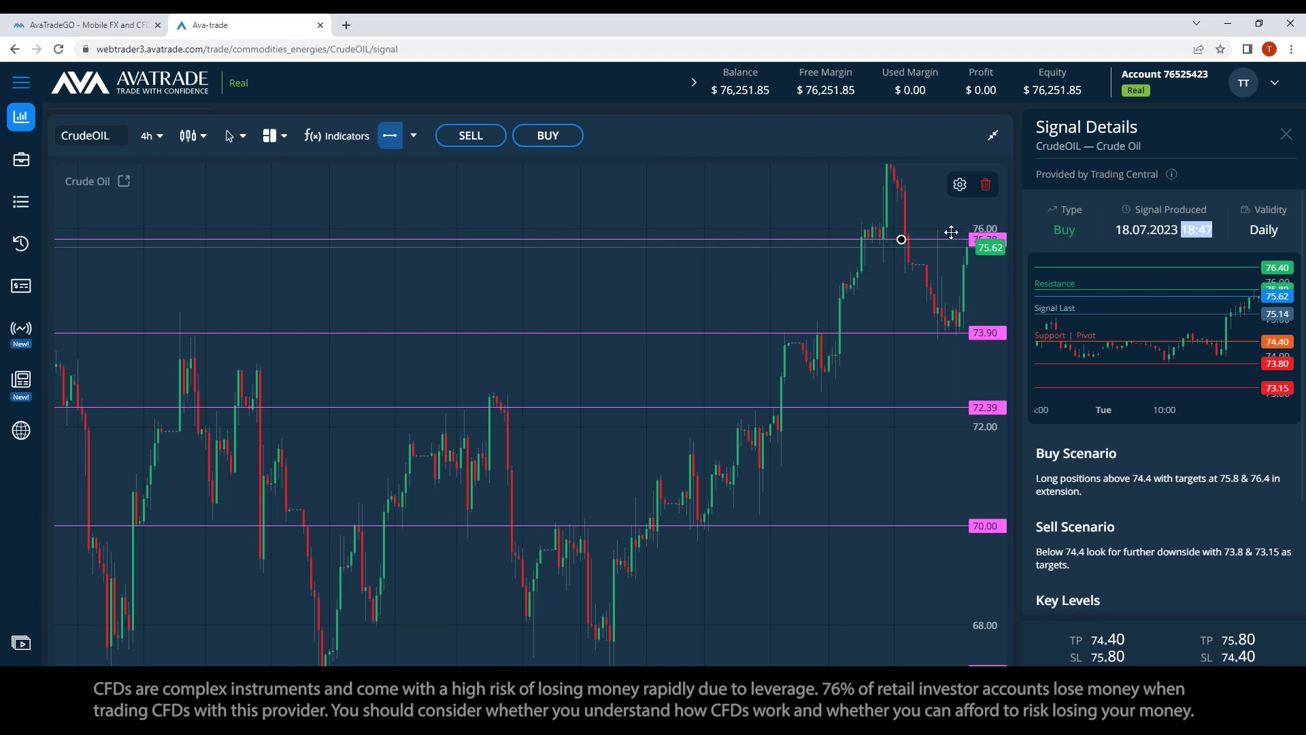
pyautogui.moveTo(952, 229); pyautogui.dragTo(930, 168)
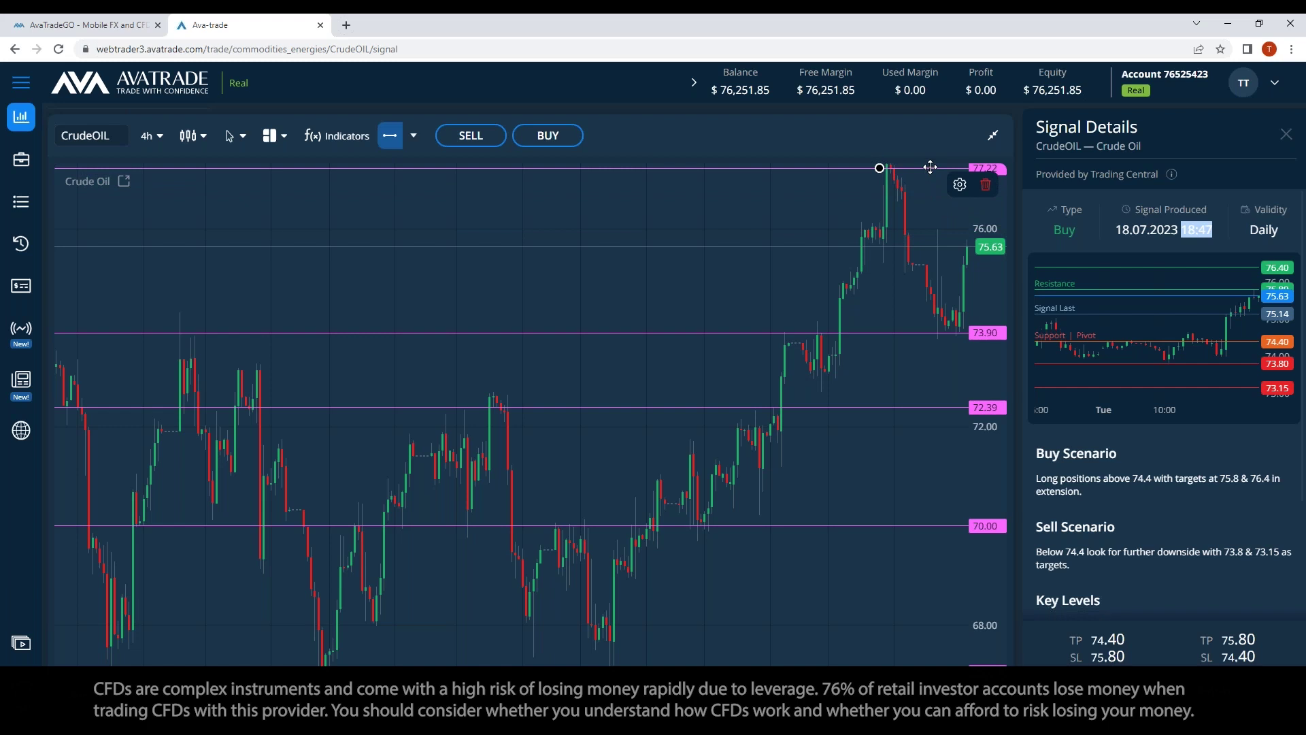
pyautogui.moveTo(930, 168); pyautogui.dragTo(923, 210)
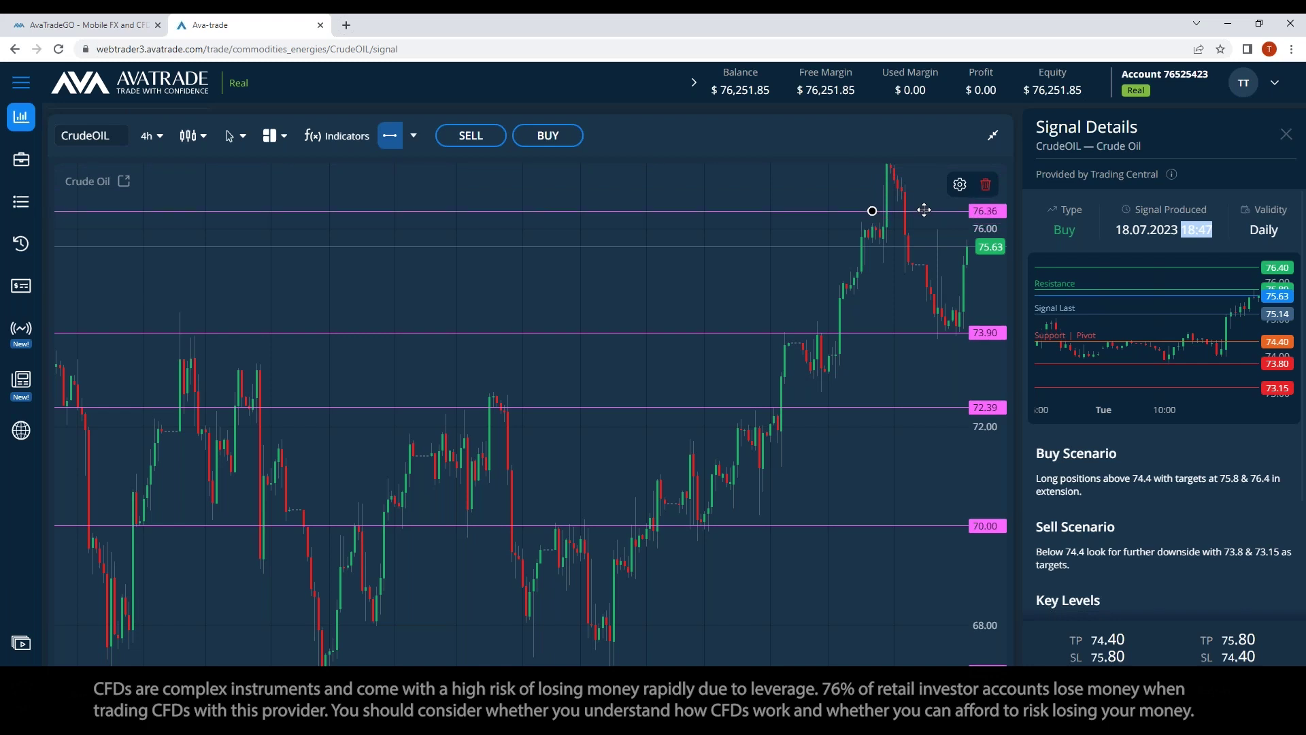
pyautogui.click(782, 243)
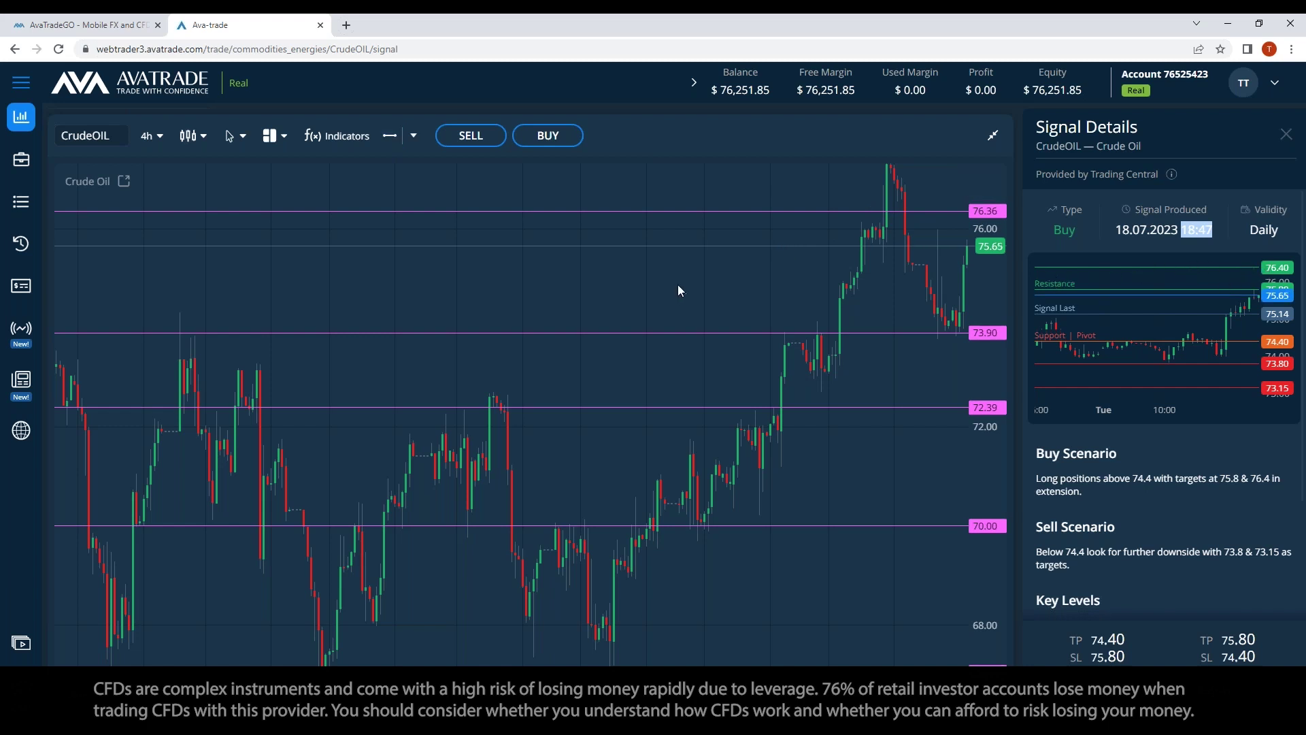
# Show the CrudeOIL chart in the 1w timeframe to compare the price lines with the long-term history
pyautogui.scroll(-2, 674, 290)
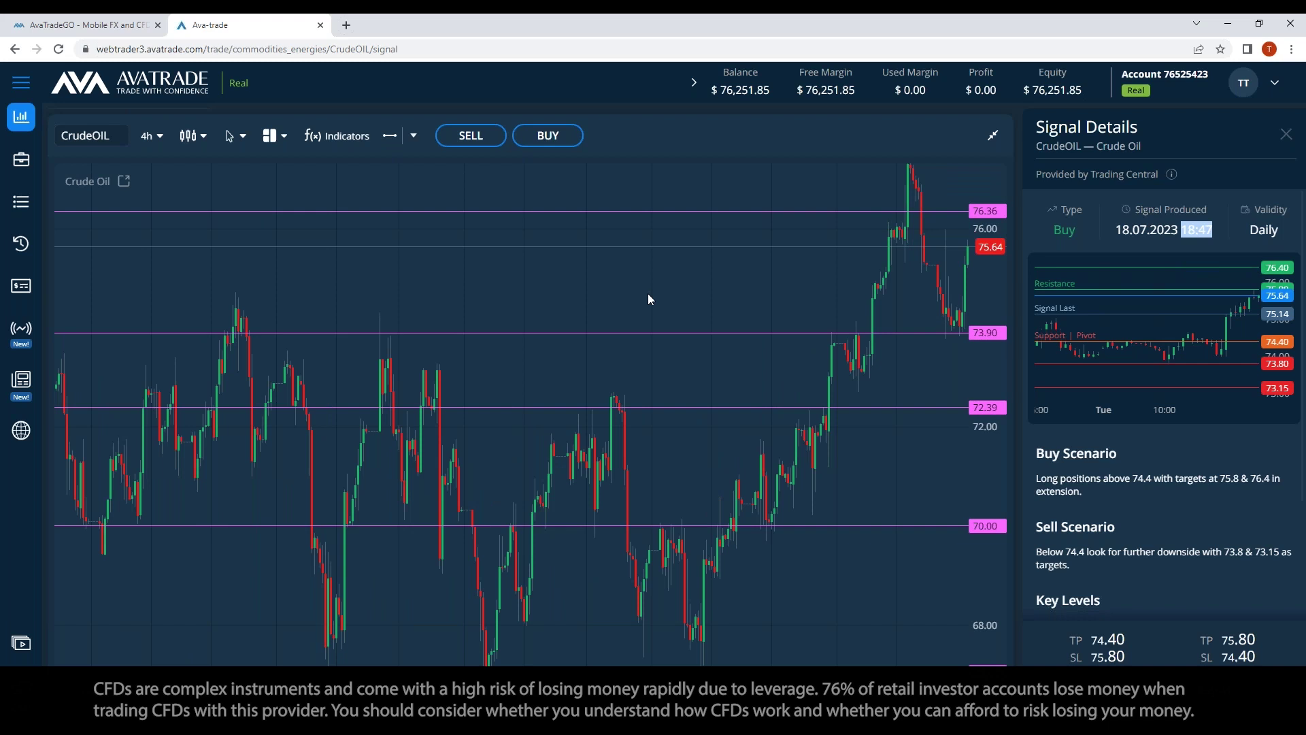
pyautogui.scroll(-2, 647, 299)
pyautogui.click(147, 136)
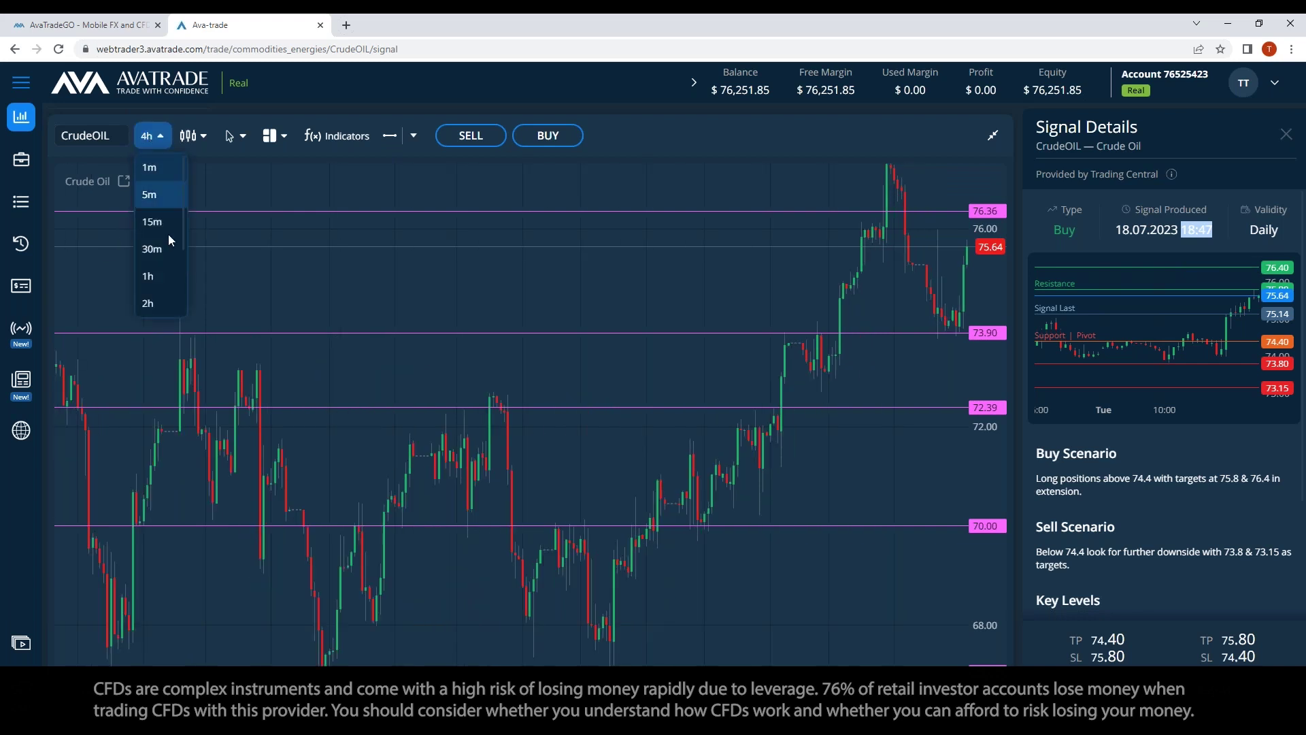
pyautogui.scroll(-2, 169, 234)
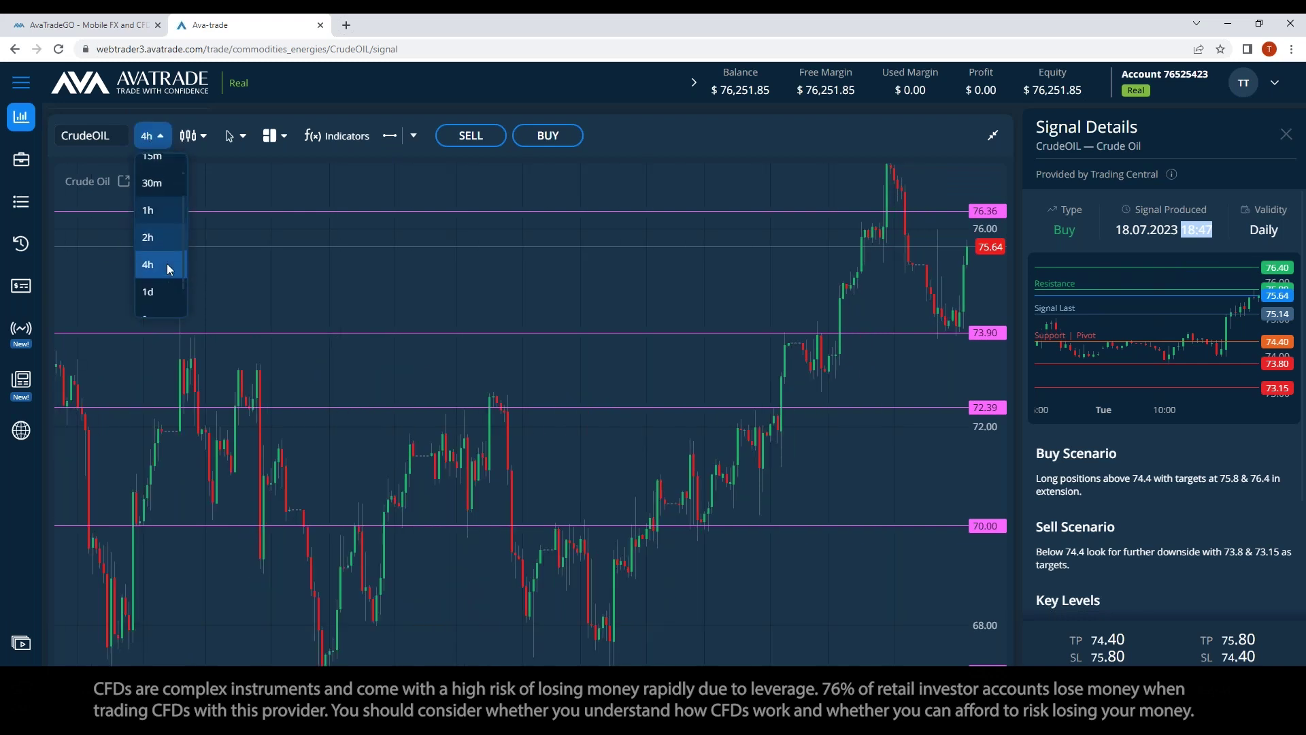
pyautogui.click(154, 314)
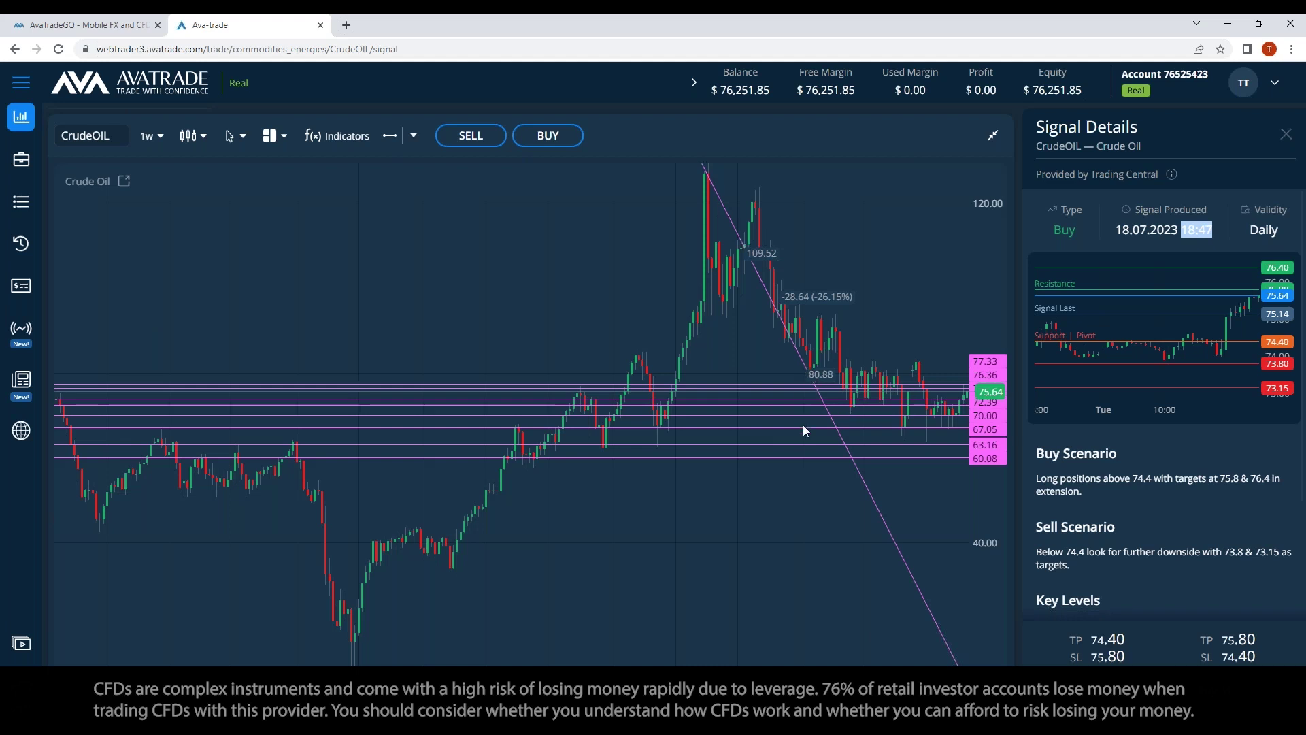
pyautogui.scroll(2, 843, 443)
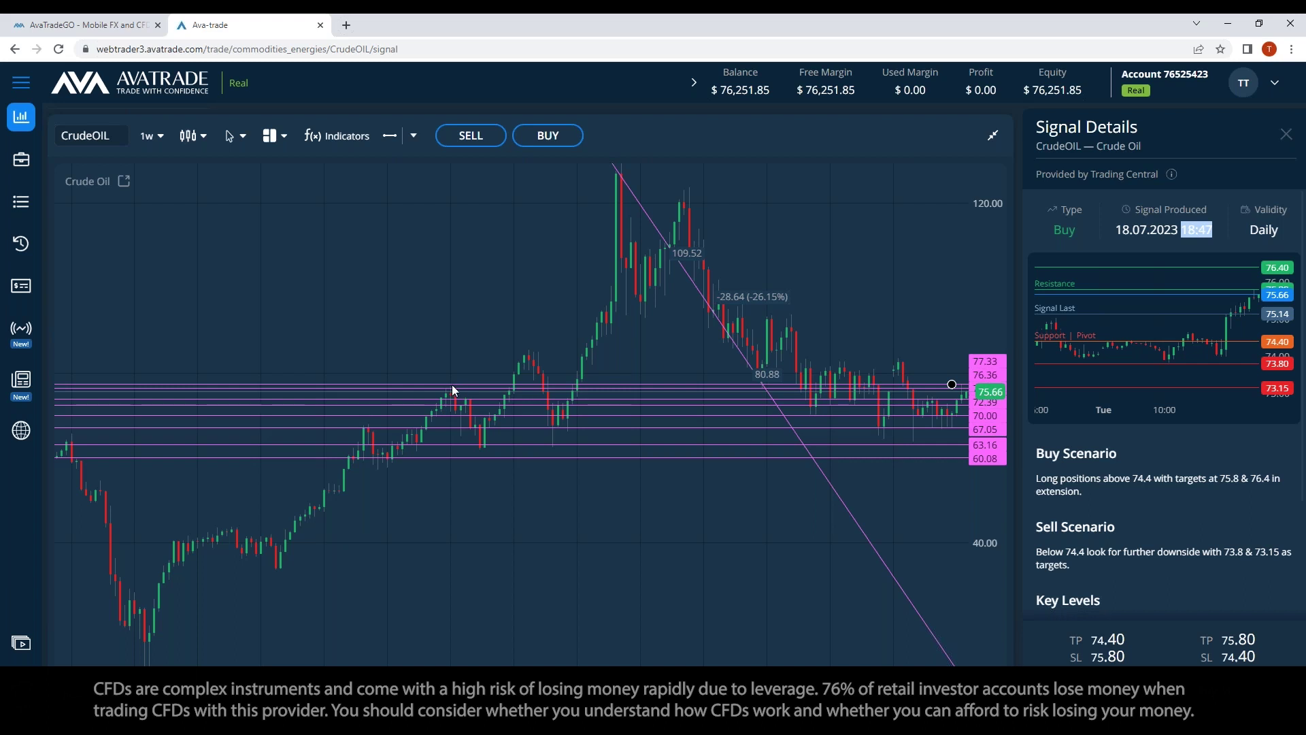
# Set the CrudeOIL chart back to the 1d timeframe
pyautogui.click(156, 148)
pyautogui.scroll(-3, 166, 264)
pyautogui.click(163, 250)
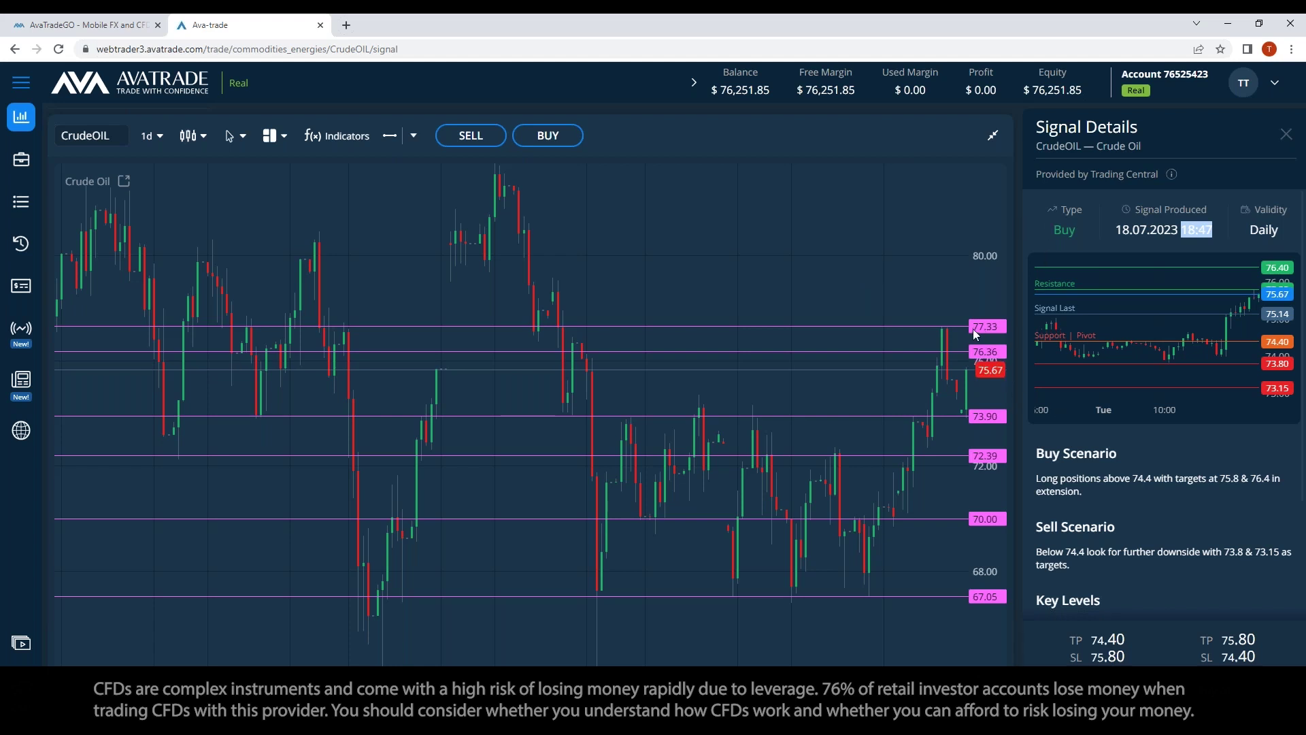
# Delete the 76.36 price line from the CrudeOIL daily chart
pyautogui.moveTo(969, 329)
pyautogui.click(921, 350)
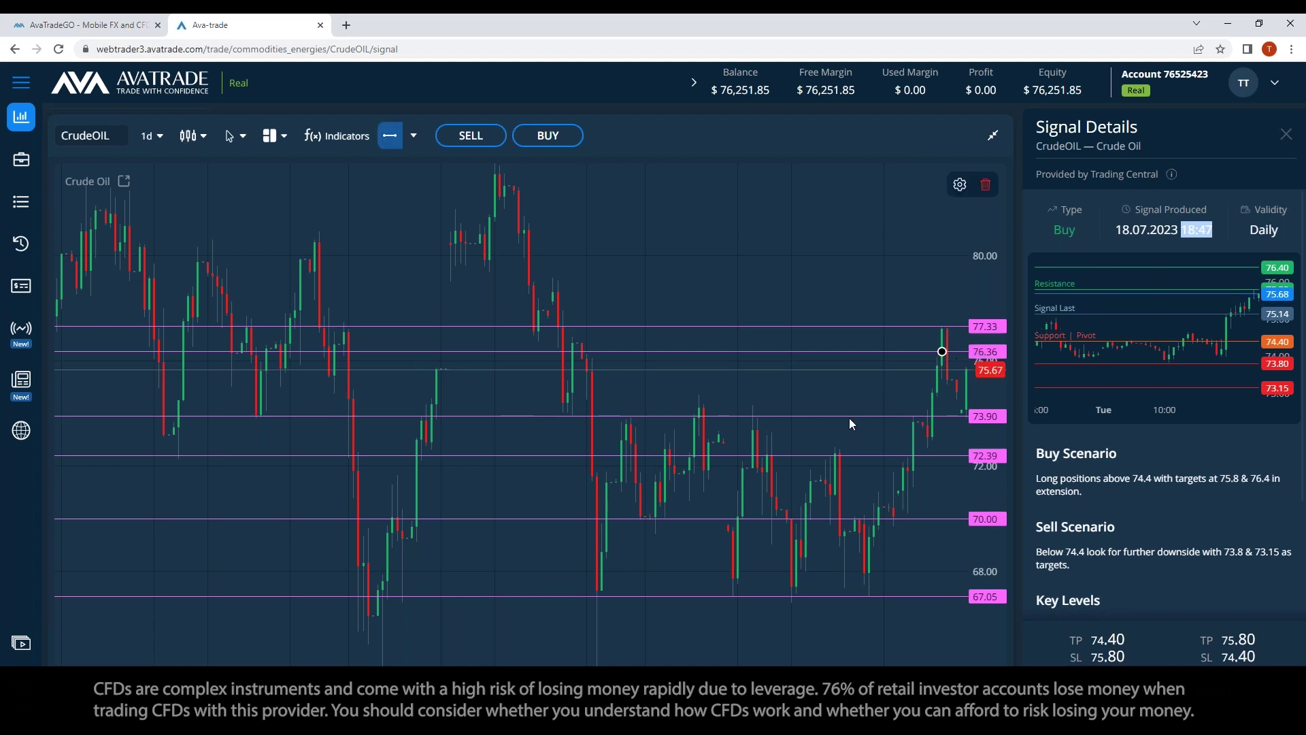
pyautogui.press('Delete')
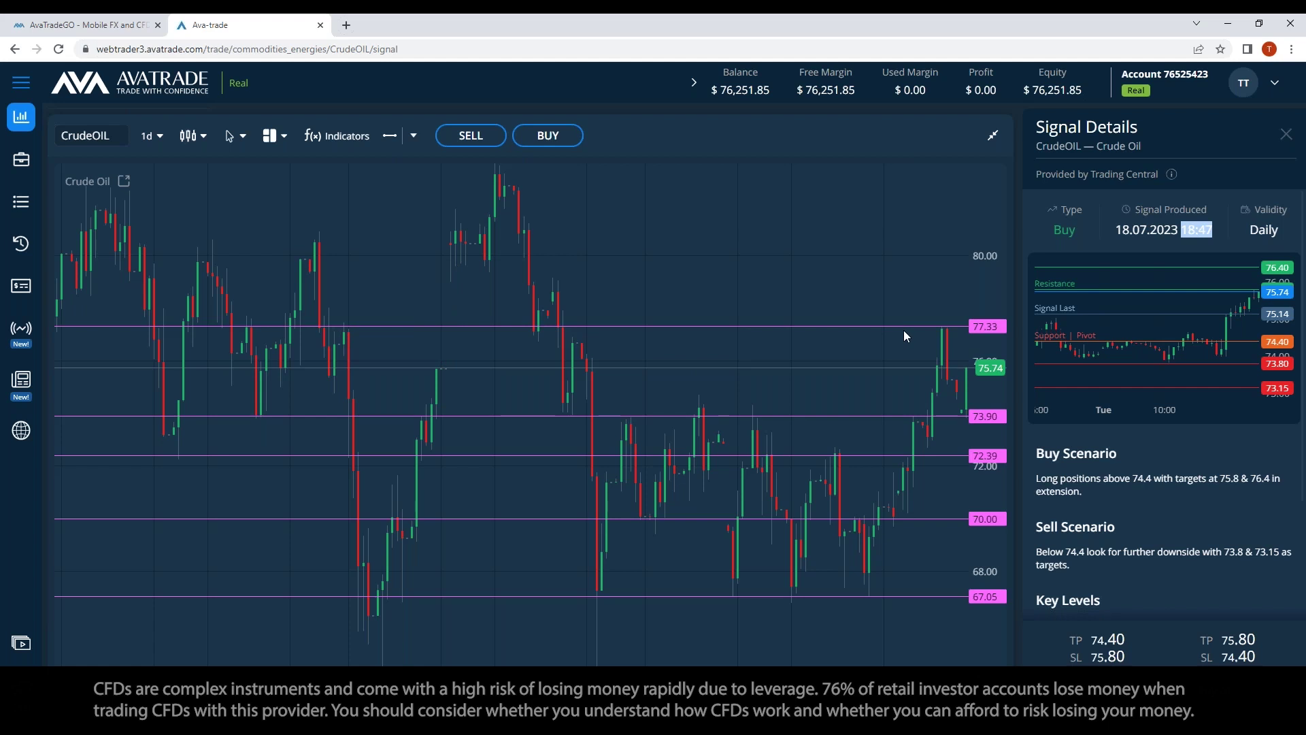
# Show the CrudeOIL chart in the 1h timeframe
pyautogui.click(155, 145)
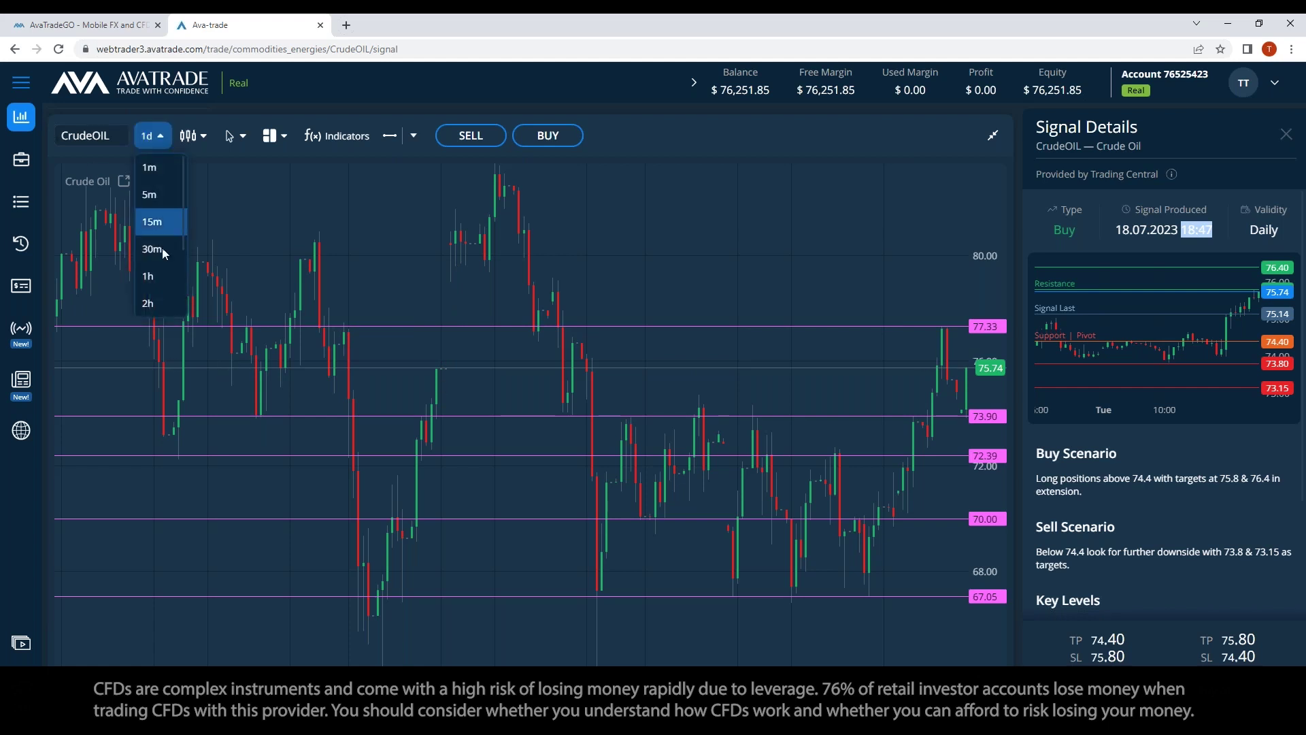
pyautogui.click(155, 282)
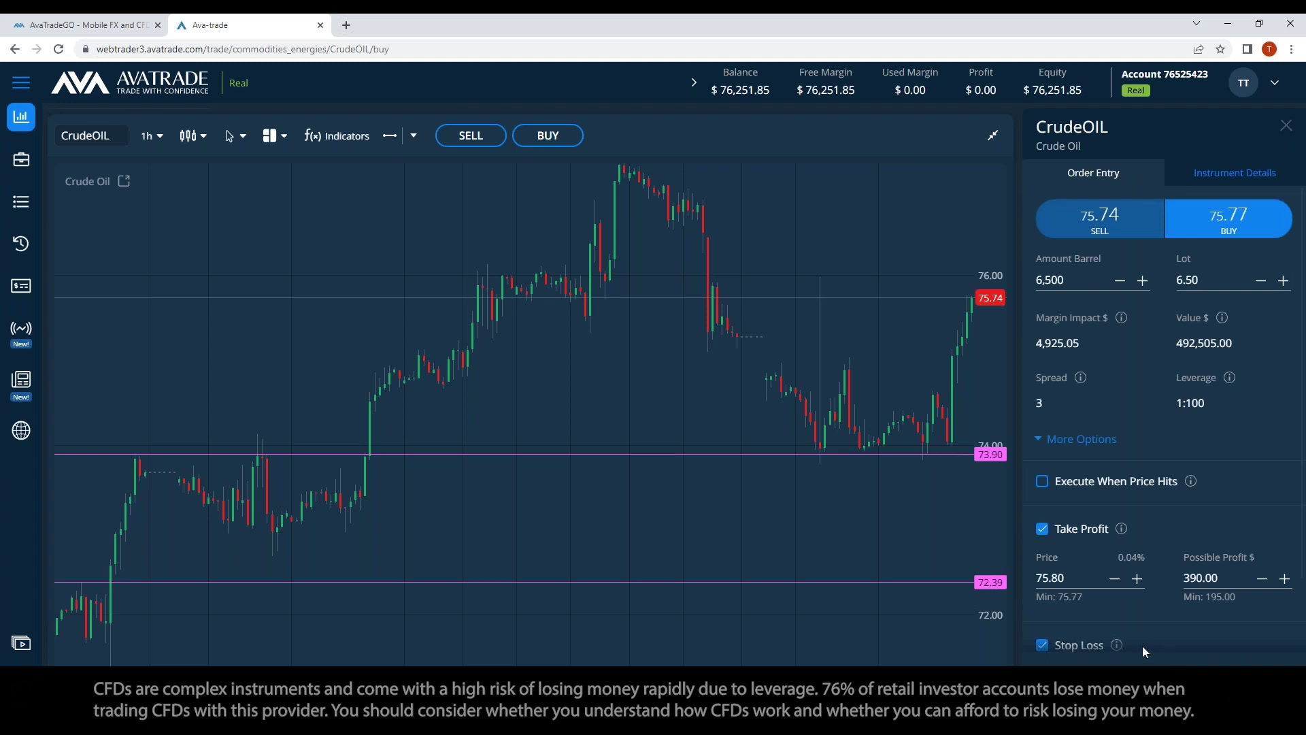
# Set the take profit price of the CrudeOIL buy order to 77
pyautogui.click(1039, 577)
pyautogui.doubleClick(1050, 577)
pyautogui.write('77')
pyautogui.click(1254, 530)
pyautogui.scroll(-2, 1116, 606)
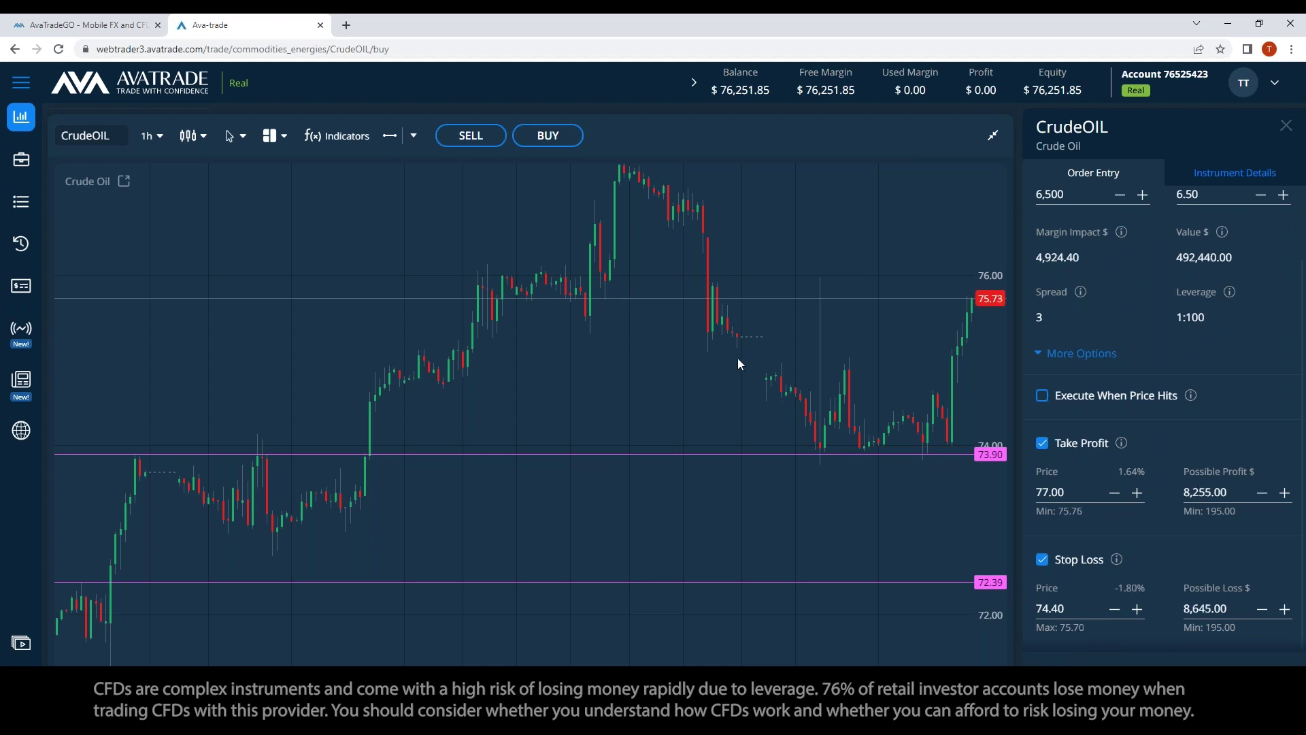
# Move the 73.90 price line up to about 74.99 on the hourly chart and delete it
pyautogui.moveTo(794, 455); pyautogui.dragTo(780, 361)
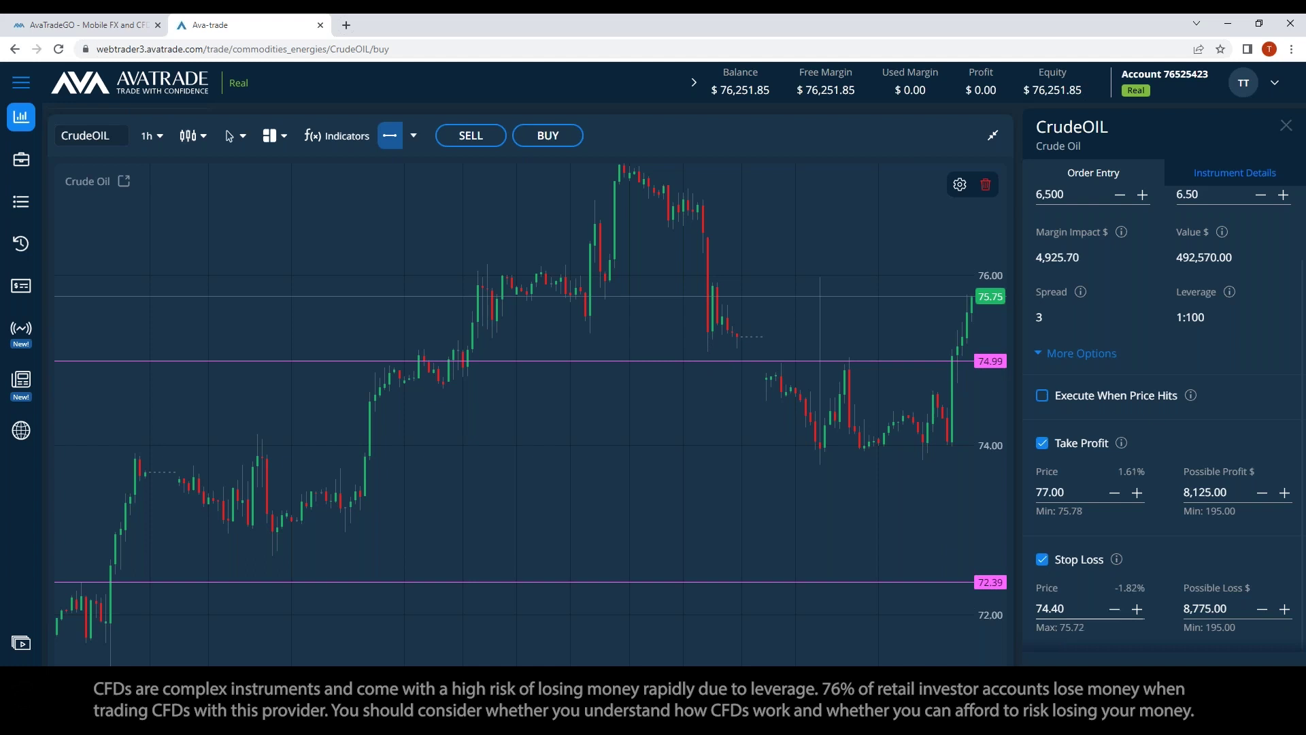
pyautogui.press('Delete')
# Set the stop loss price of the CrudeOIL buy order to 75
pyautogui.click(1092, 603)
pyautogui.press('BackSpace')
pyautogui.press('BackSpace')
pyautogui.press('BackSpace')
pyautogui.press('BackSpace')
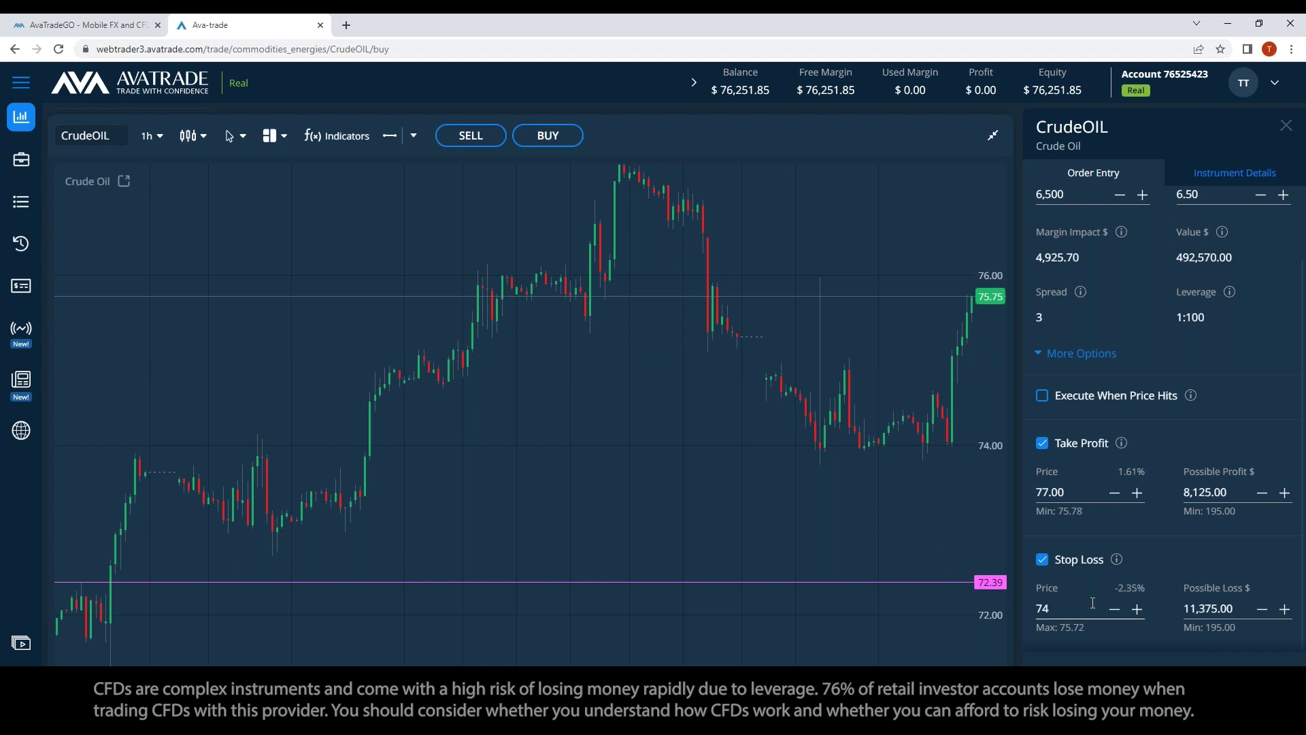
pyautogui.write('5')
pyautogui.click(1225, 554)
pyautogui.click(1192, 608)
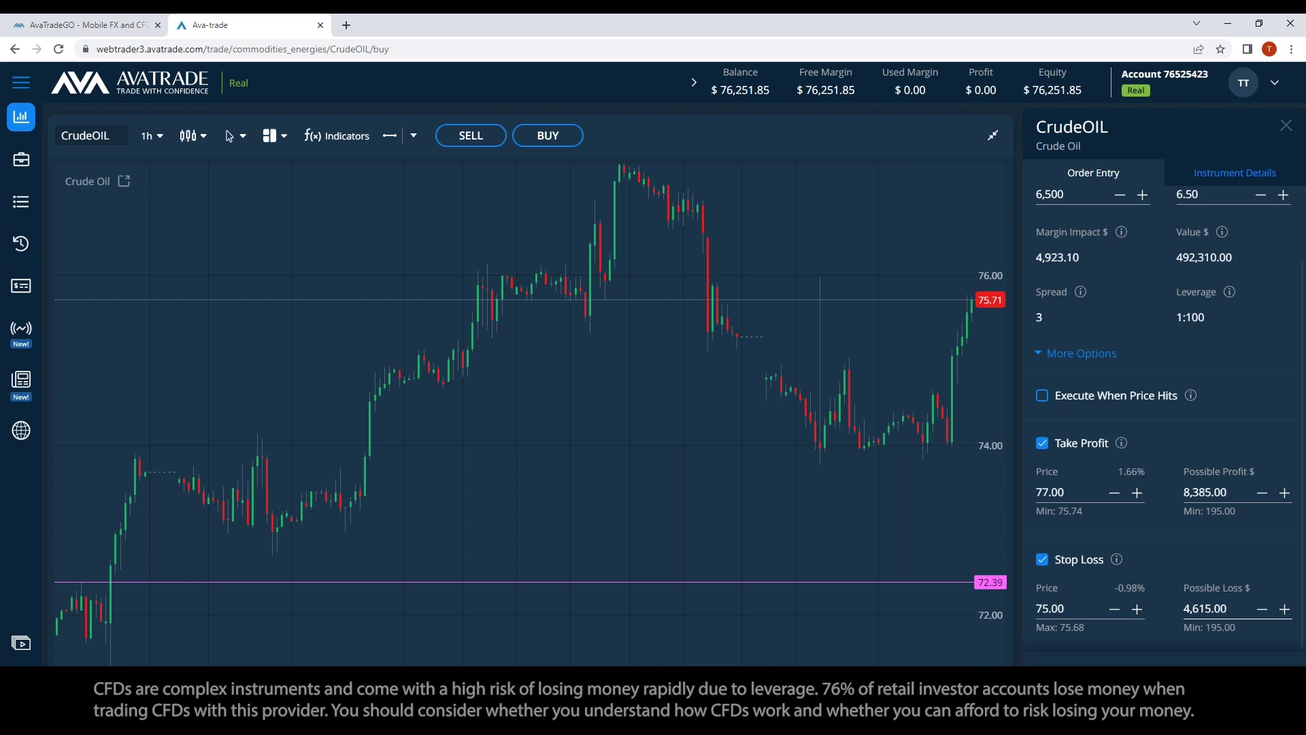
# Set the buy order's lot size to 0.65 and check the possible profit and possible loss
pyautogui.scroll(2, 1201, 612)
pyautogui.click(1205, 278)
pyautogui.press('BackSpace')
pyautogui.press('BackSpace')
pyautogui.press('BackSpace')
pyautogui.press('BackSpace')
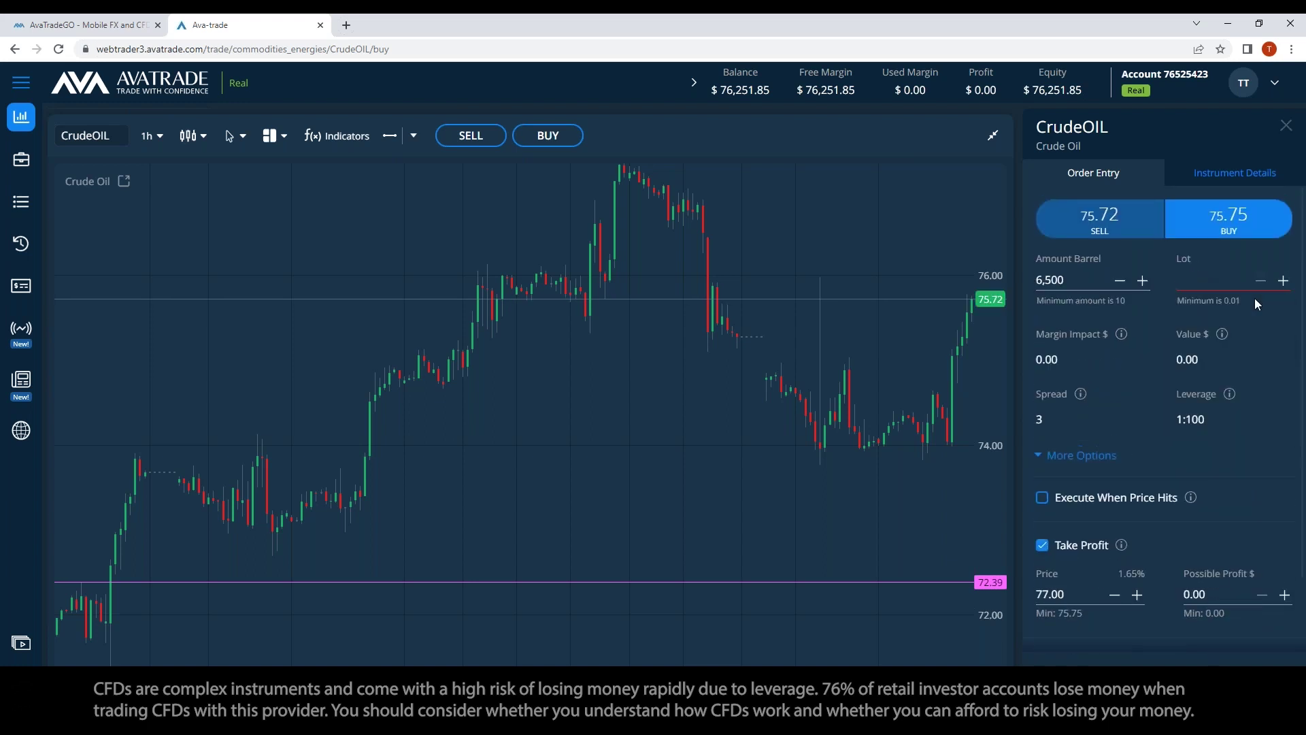
pyautogui.write('0.65')
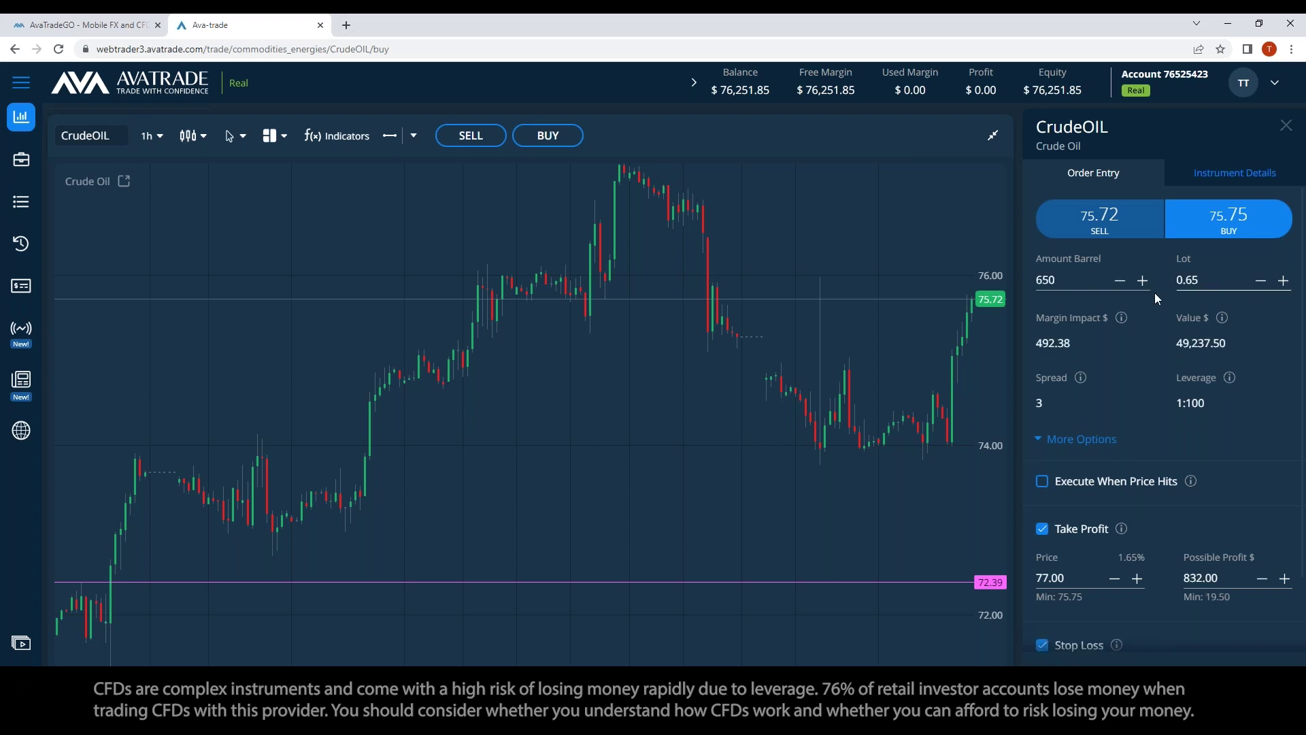
pyautogui.scroll(-2, 1233, 465)
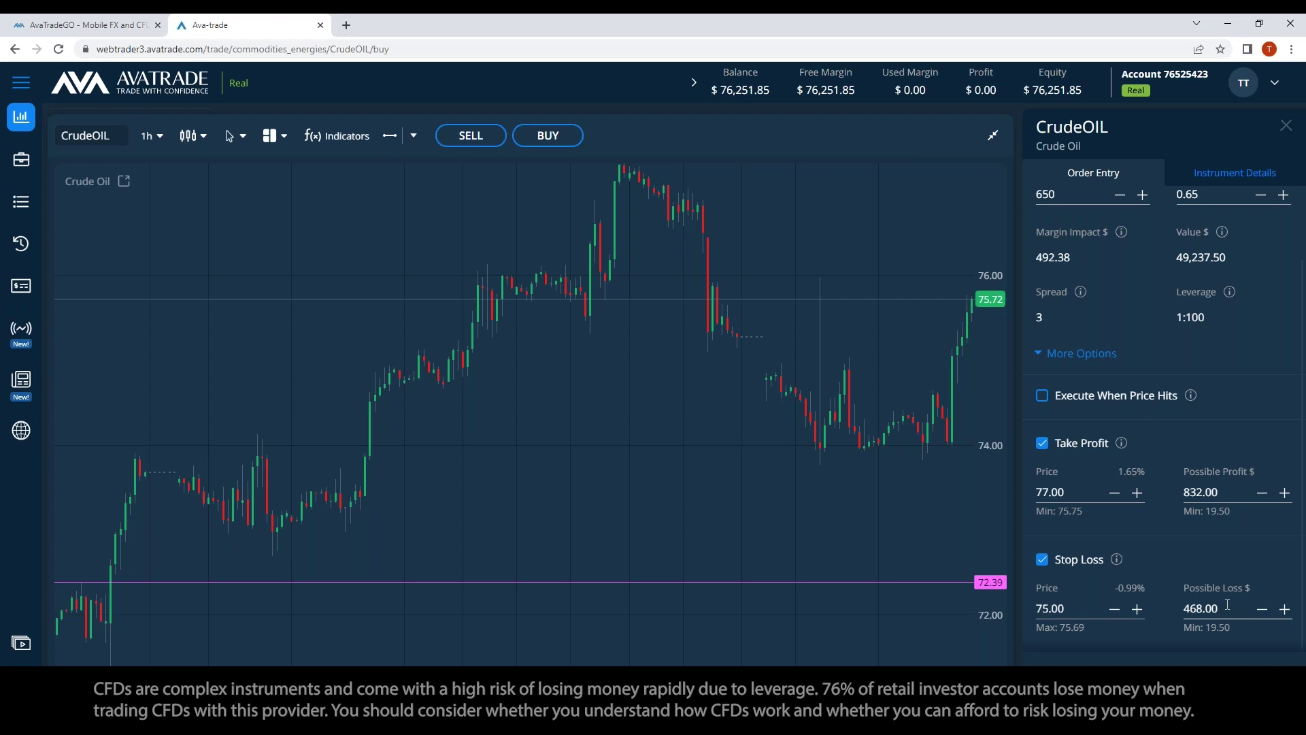
# Change the lot size of the CrudeOIL buy order to 0.7
pyautogui.scroll(2, 1227, 604)
pyautogui.click(1201, 279)
pyautogui.press('BackSpace')
pyautogui.press('BackSpace')
pyautogui.write('7')
pyautogui.click(1231, 427)
pyautogui.scroll(-1, 1230, 444)
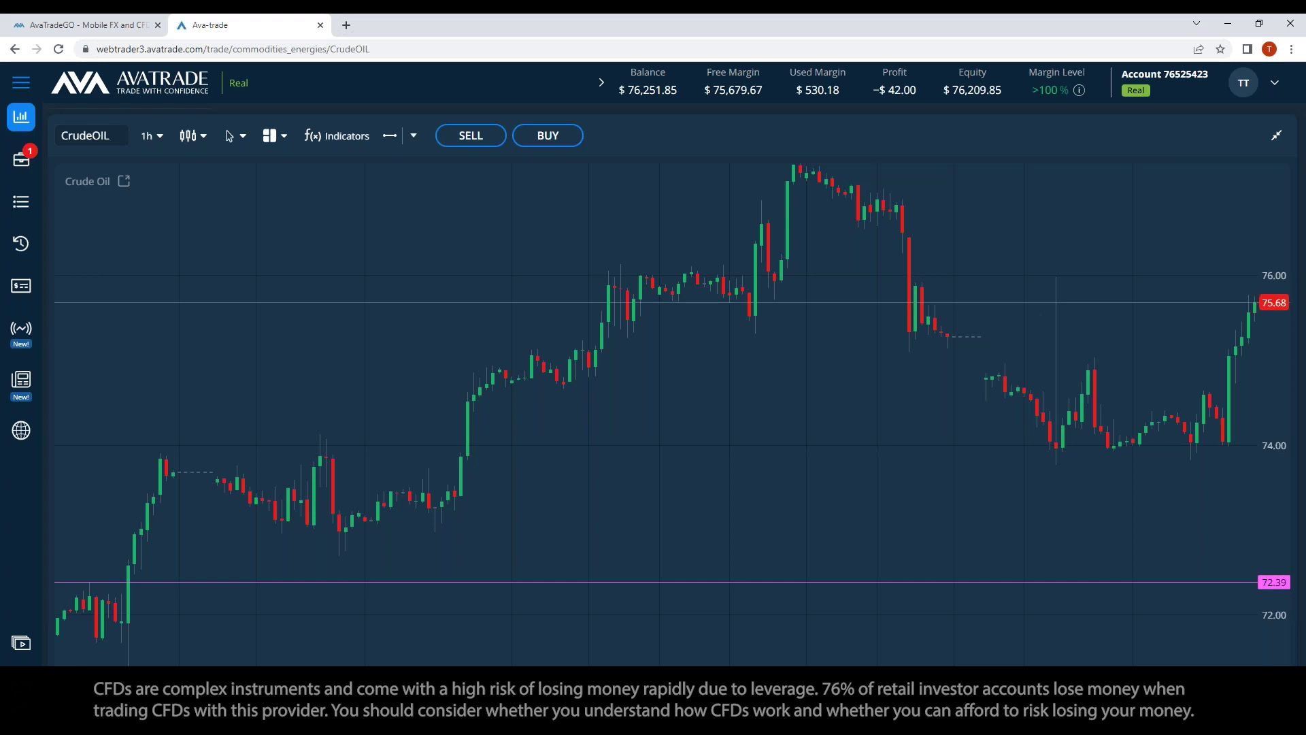
# Bring back the instrument list, start a second CrudeOIL buy order from its signal and enable Execute When Price Hits
pyautogui.click(1277, 137)
pyautogui.click(525, 161)
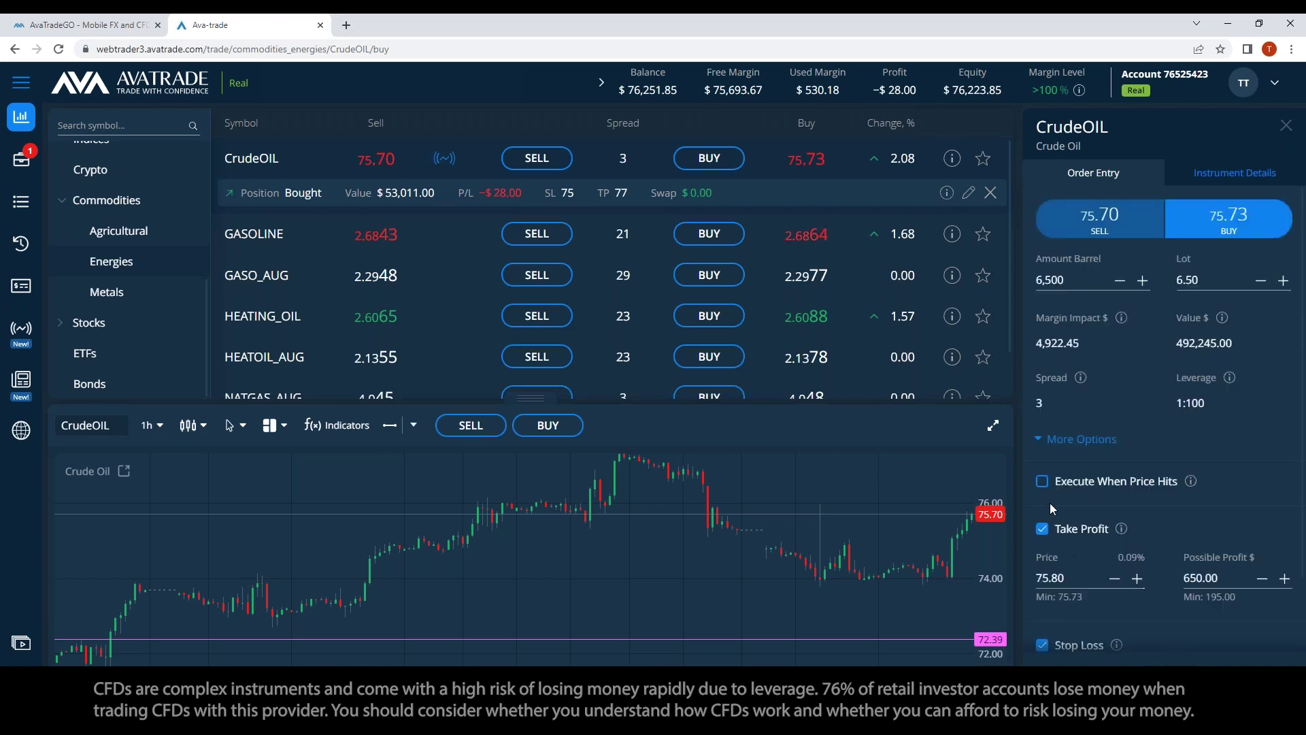
pyautogui.click(1042, 482)
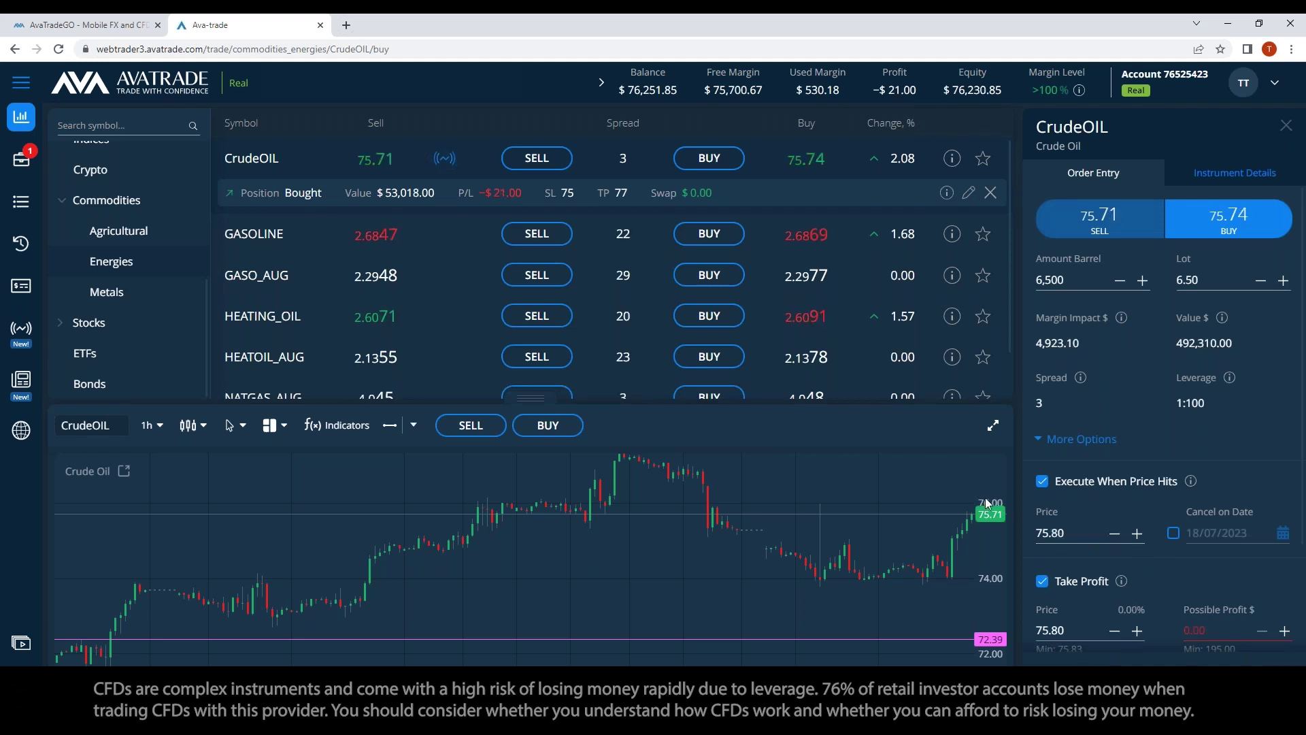
# Add a horizontal price line to the CrudeOIL hourly chart and place it at about 76.16
pyautogui.click(389, 425)
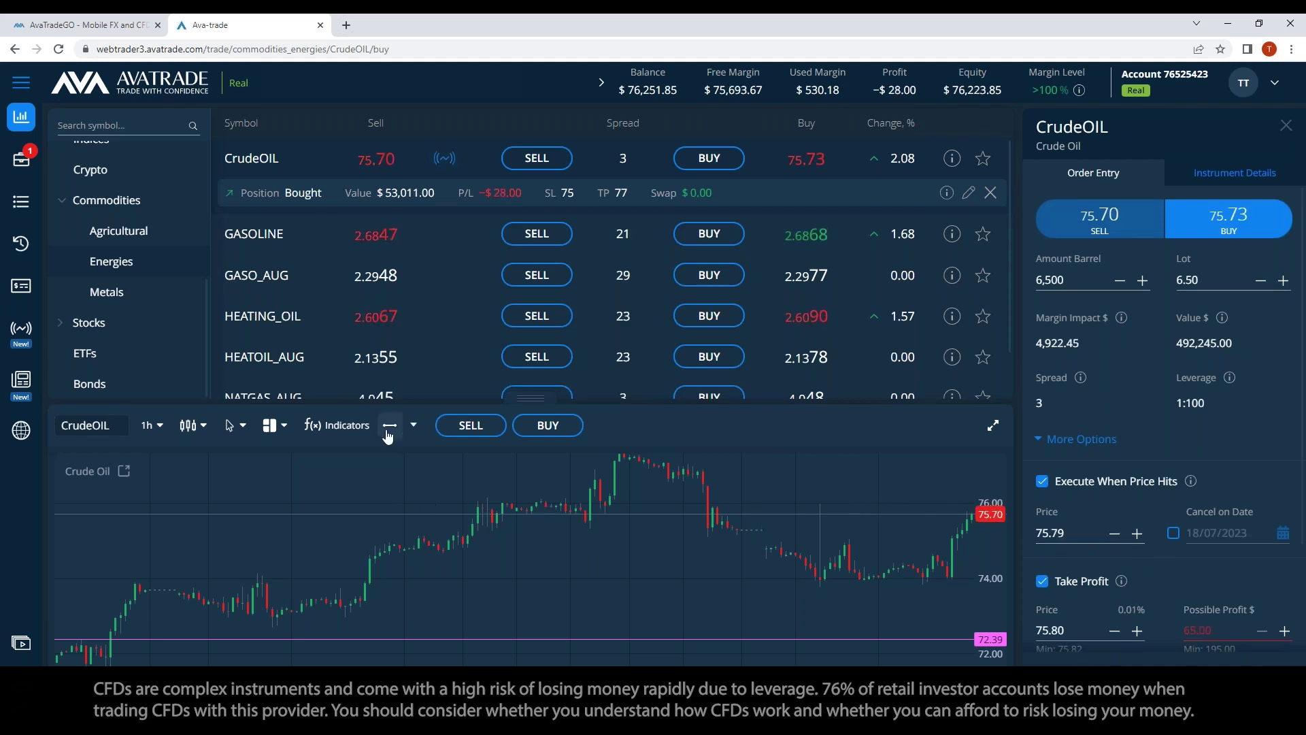
pyautogui.click(629, 458)
pyautogui.moveTo(950, 457); pyautogui.dragTo(983, 497)
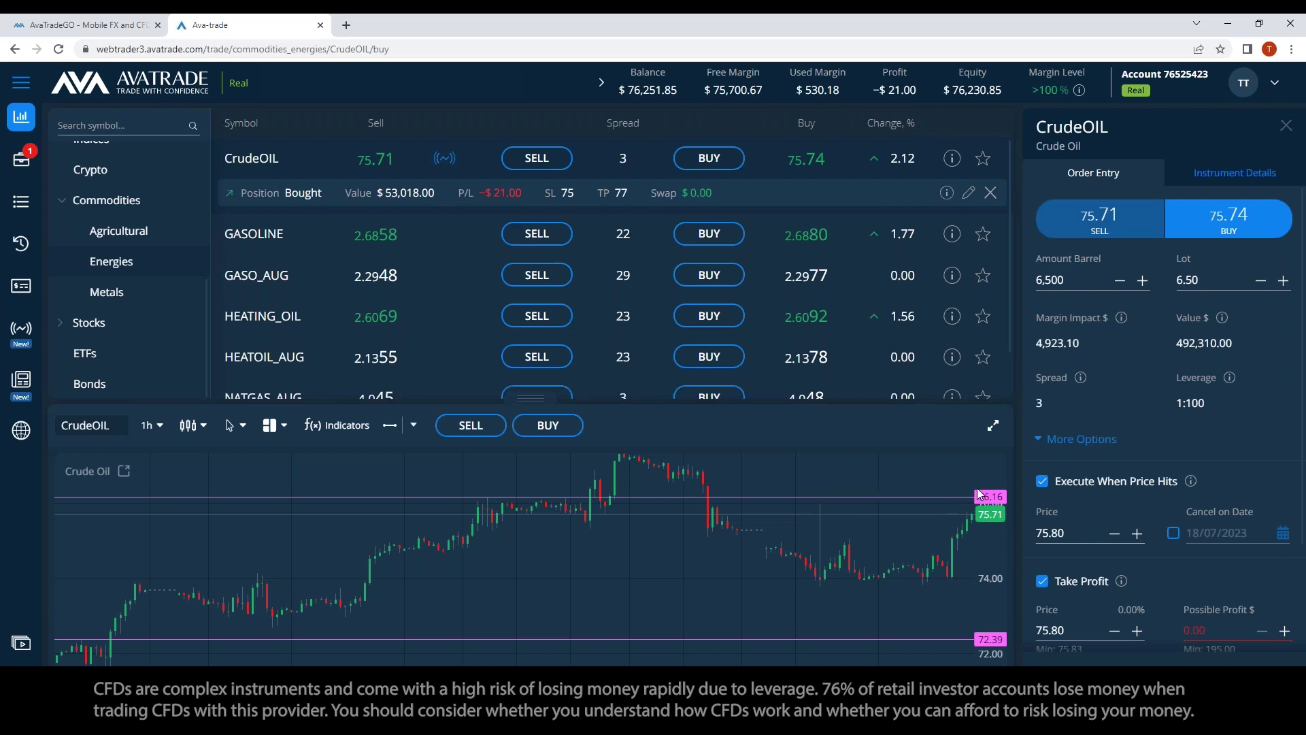
pyautogui.moveTo(954, 500)
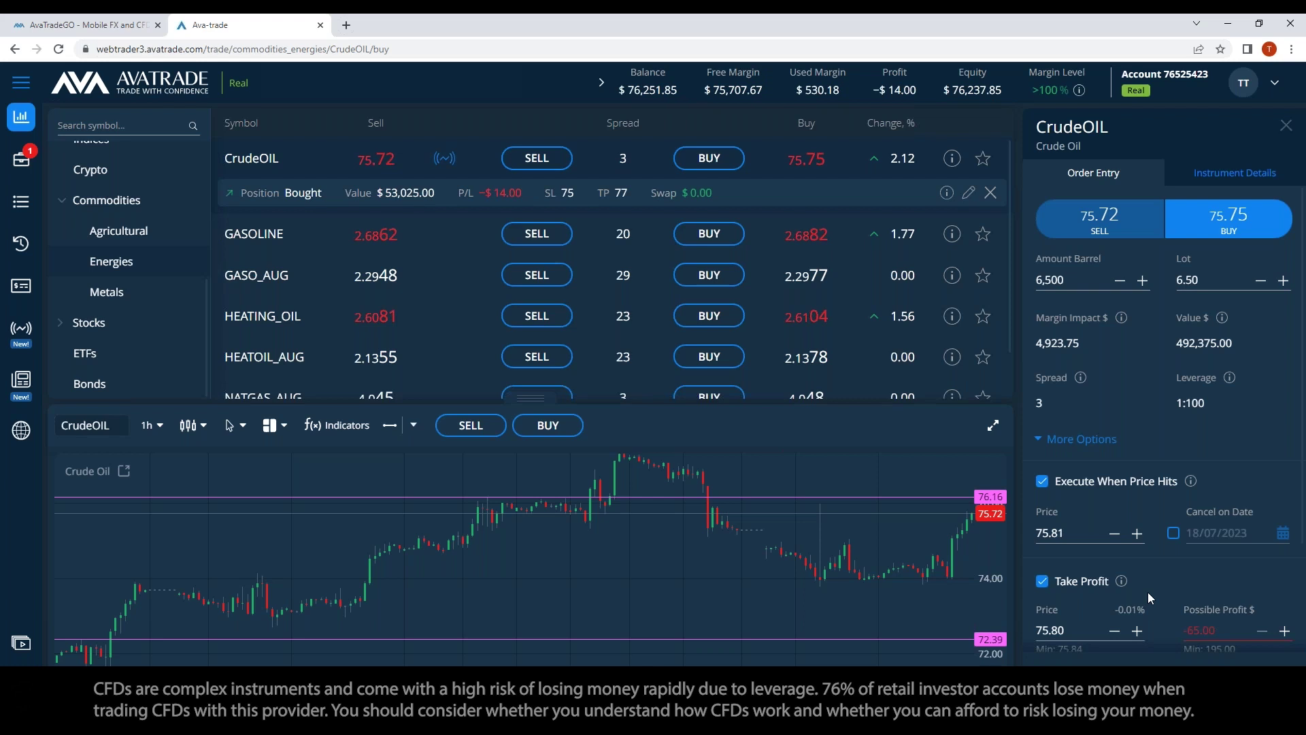
# Set the Execute When Price Hits price of the buy order to 76.2
pyautogui.scroll(-1, 1150, 553)
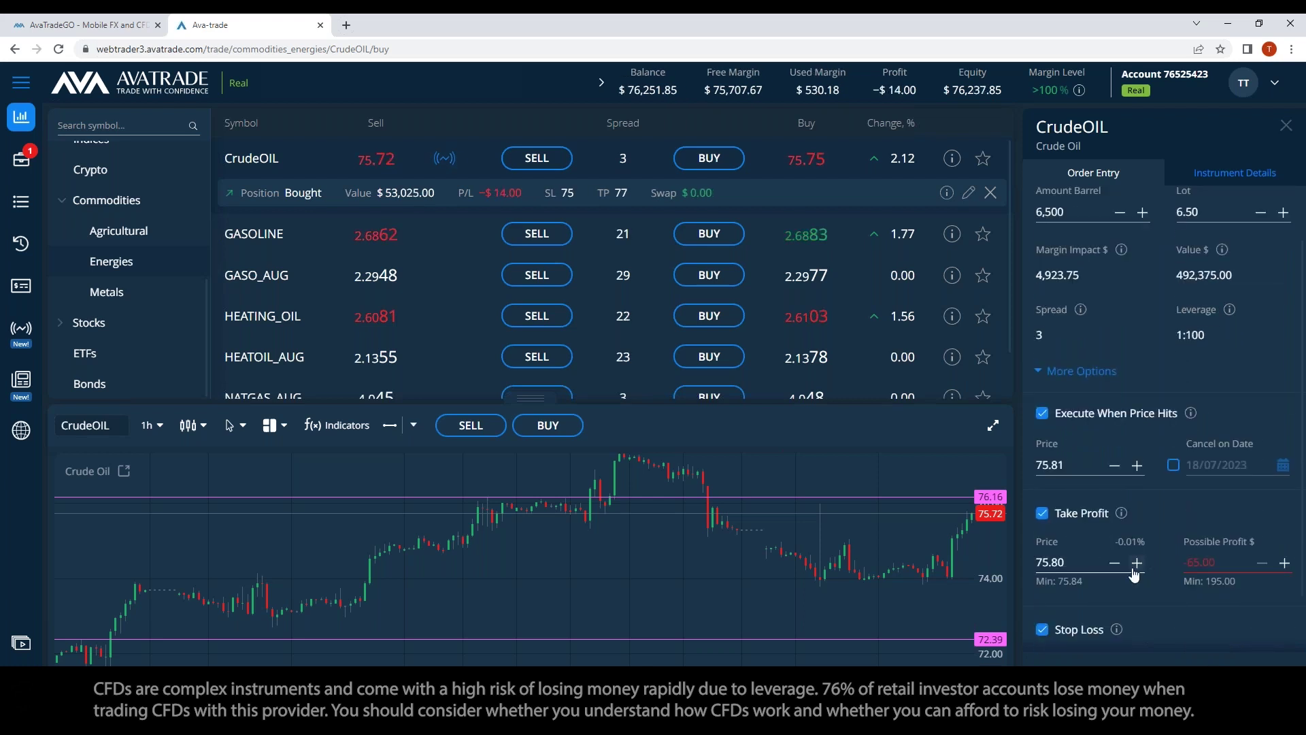
pyautogui.doubleClick(1067, 462)
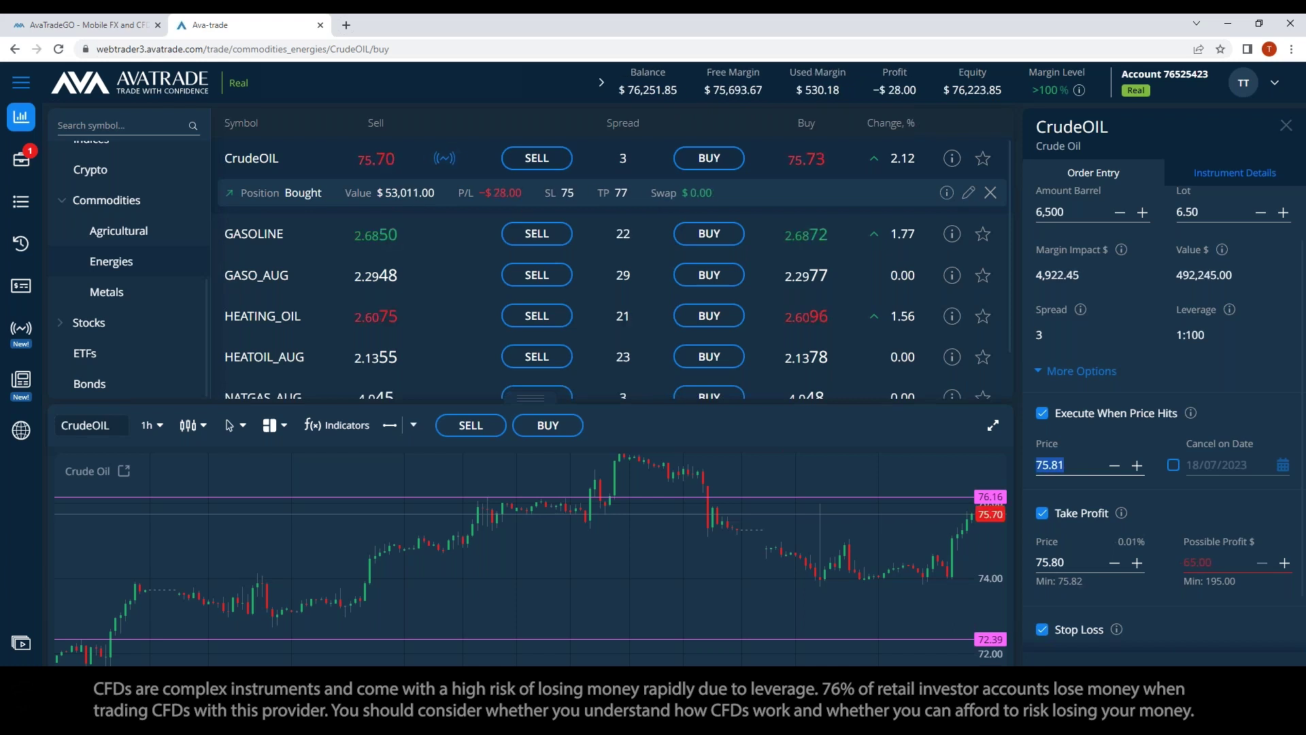
pyautogui.write('7')
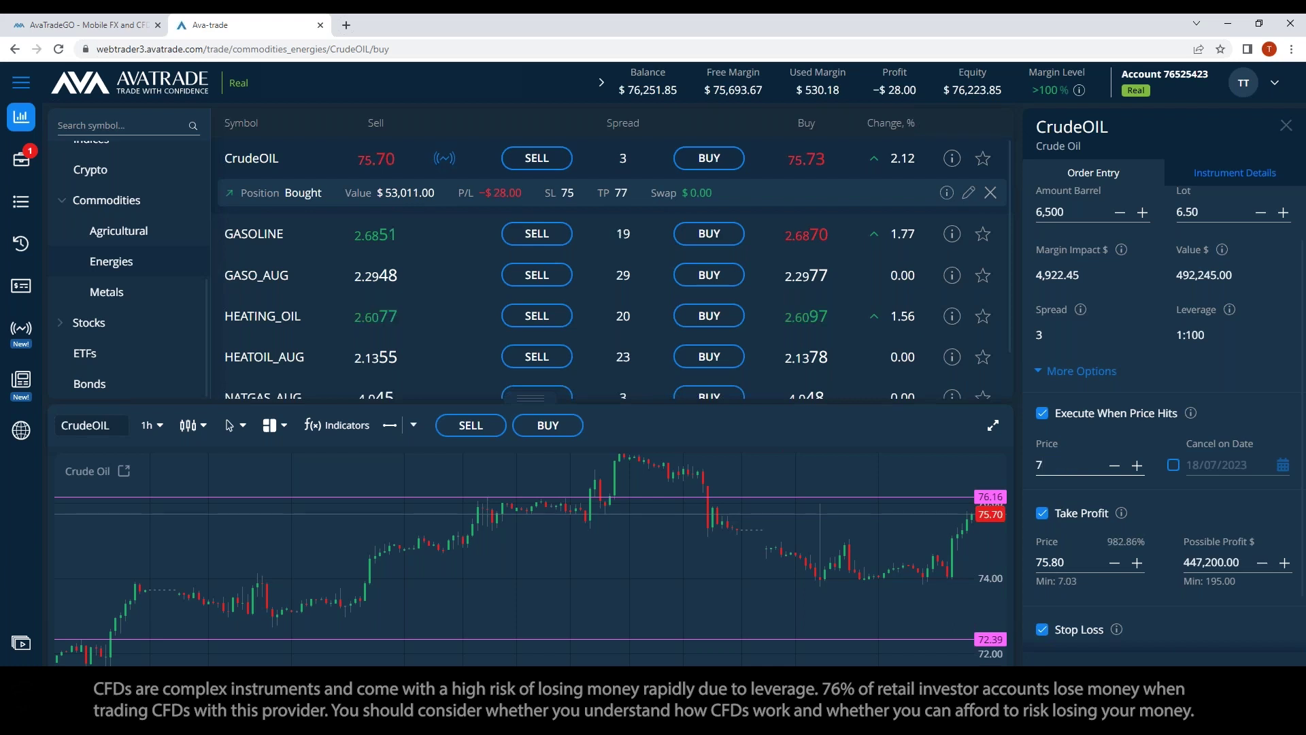
pyautogui.write('6.2')
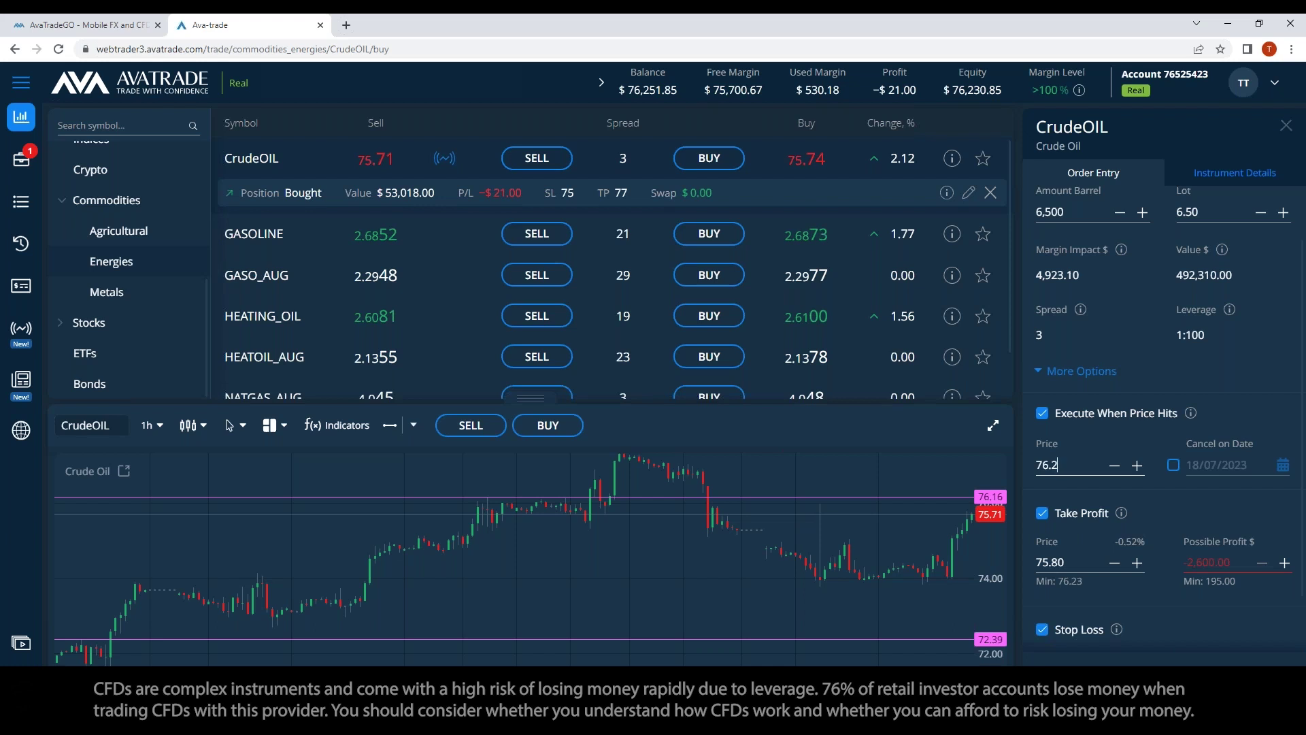
pyautogui.click(1174, 499)
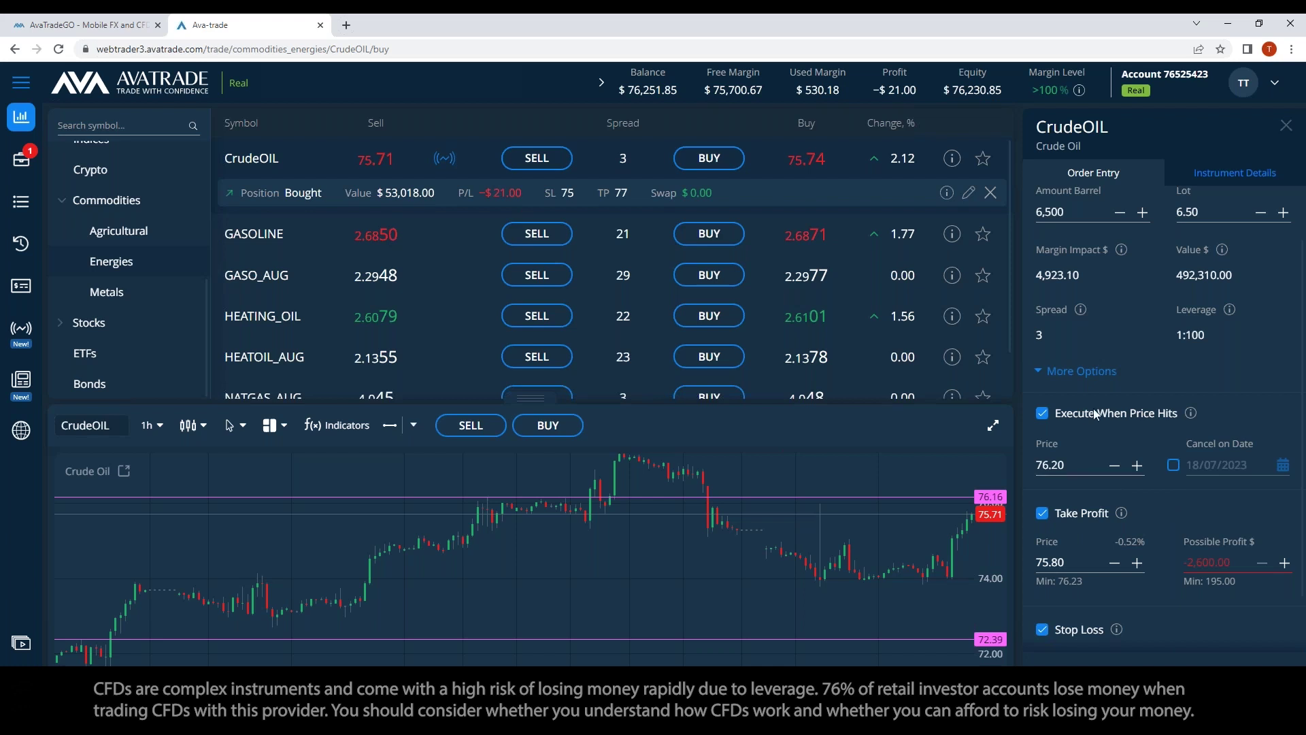
# Set the take profit price of the pending buy order to 77
pyautogui.scroll(2, 1234, 230)
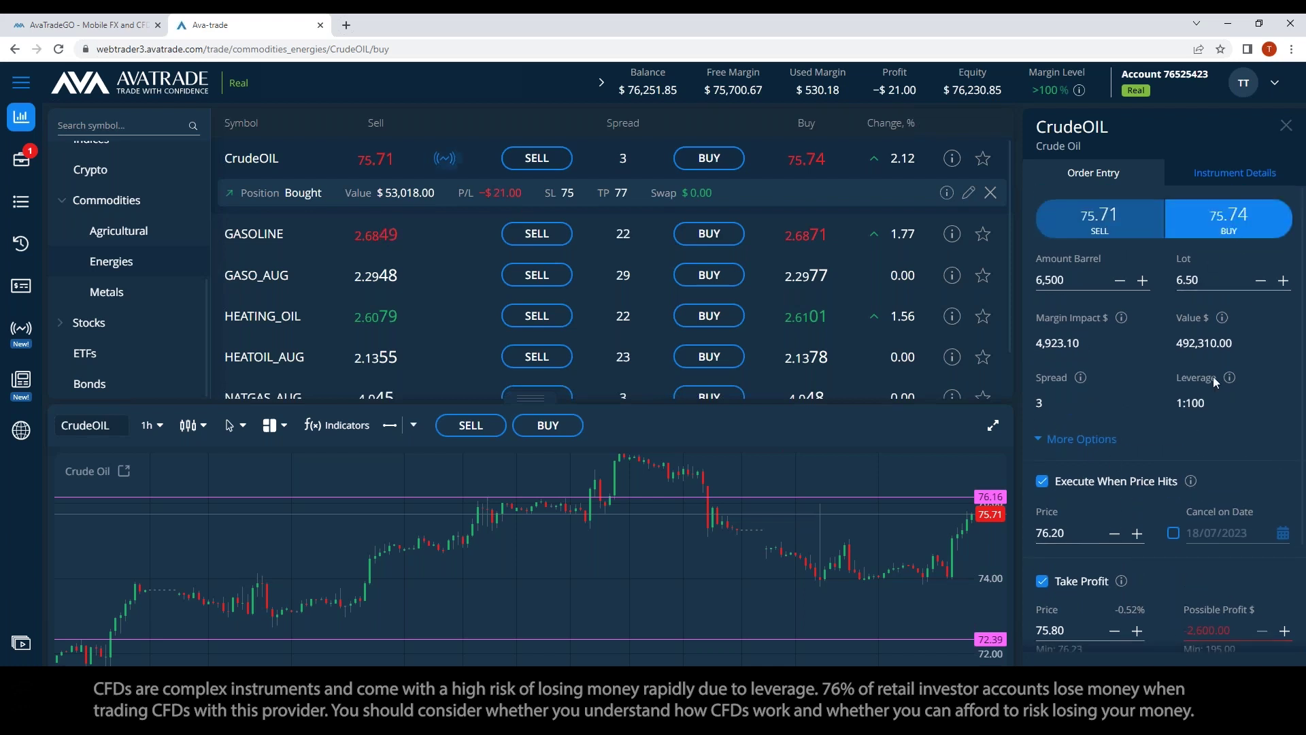
pyautogui.scroll(-4, 1213, 377)
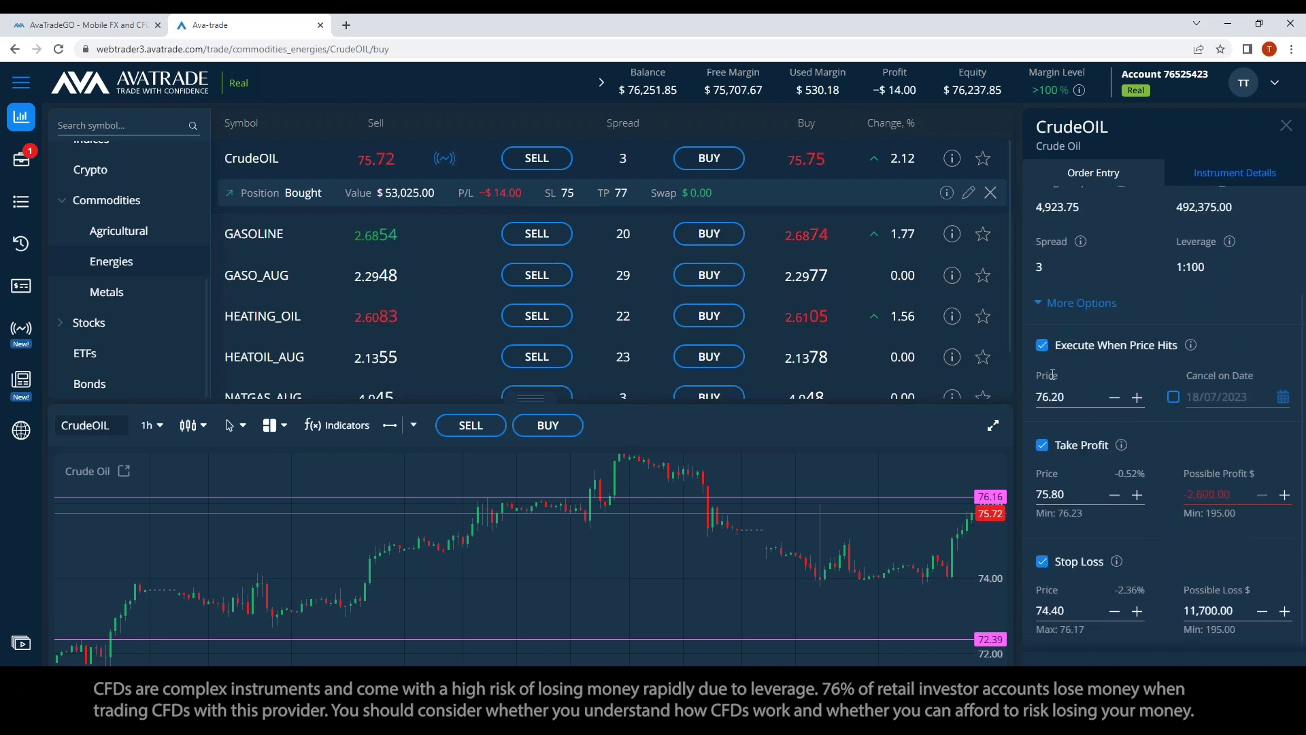
pyautogui.doubleClick(1062, 491)
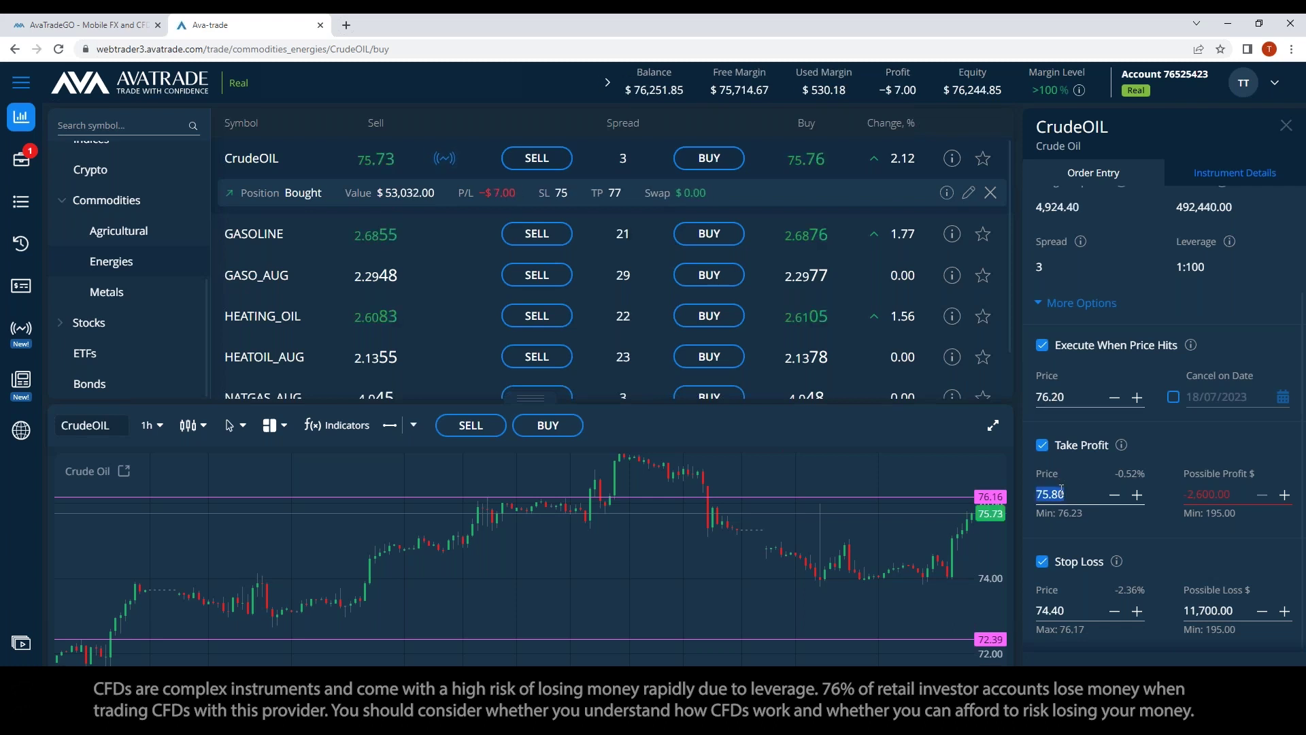
pyautogui.write('77')
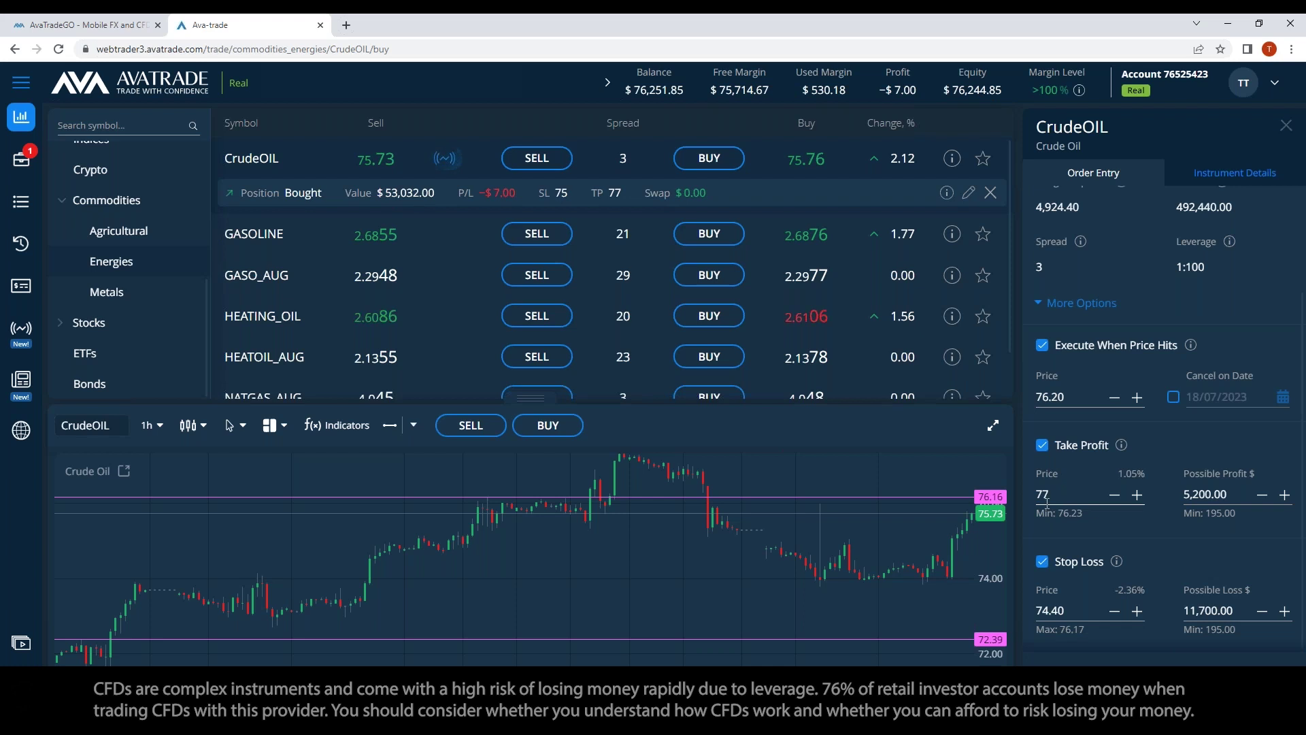
pyautogui.click(1124, 525)
# Set the stop loss price of the pending buy order to 75.5
pyautogui.doubleClick(1058, 611)
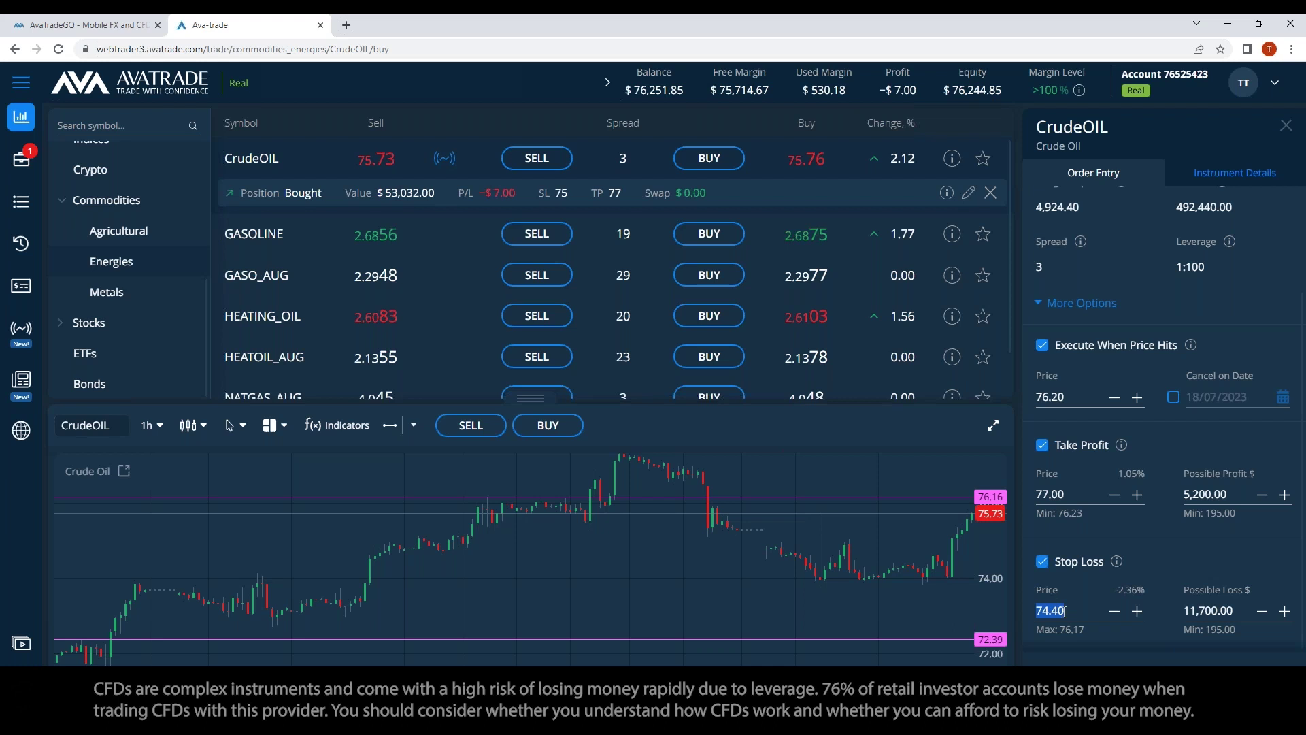
pyautogui.write('75.5')
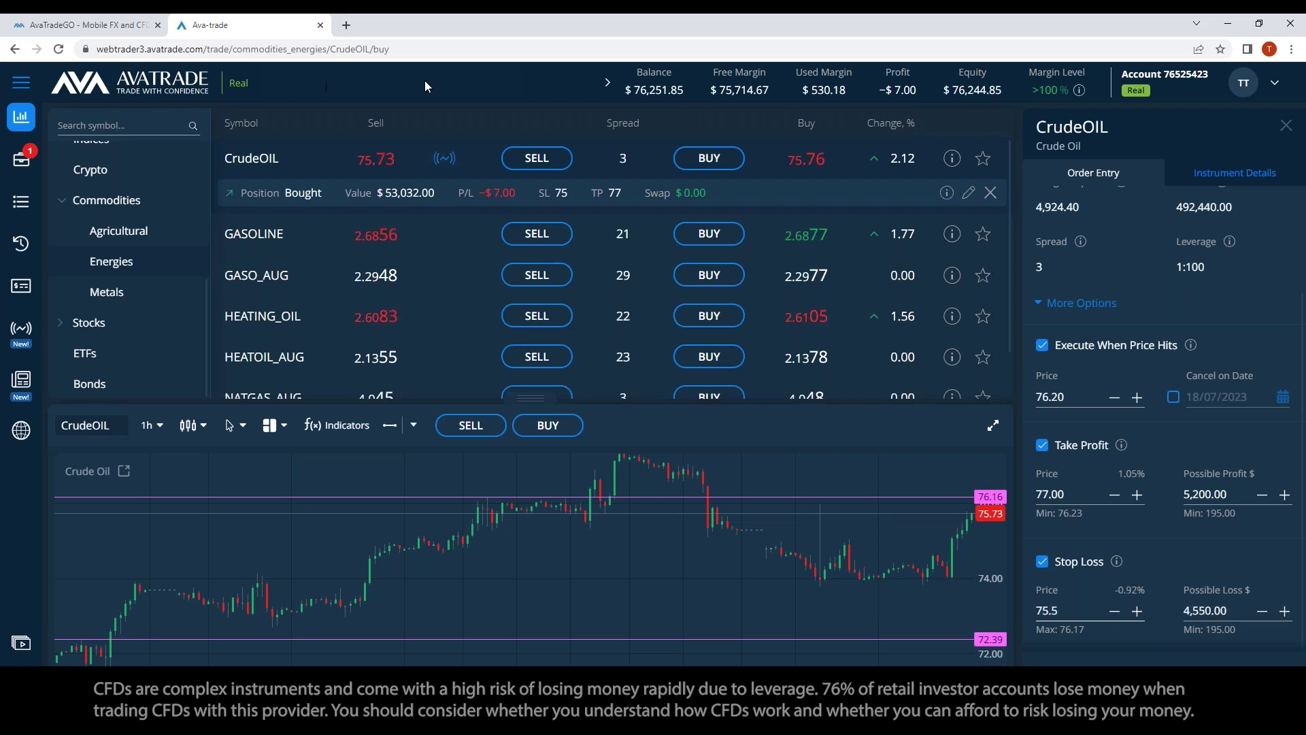
pyautogui.write('0')
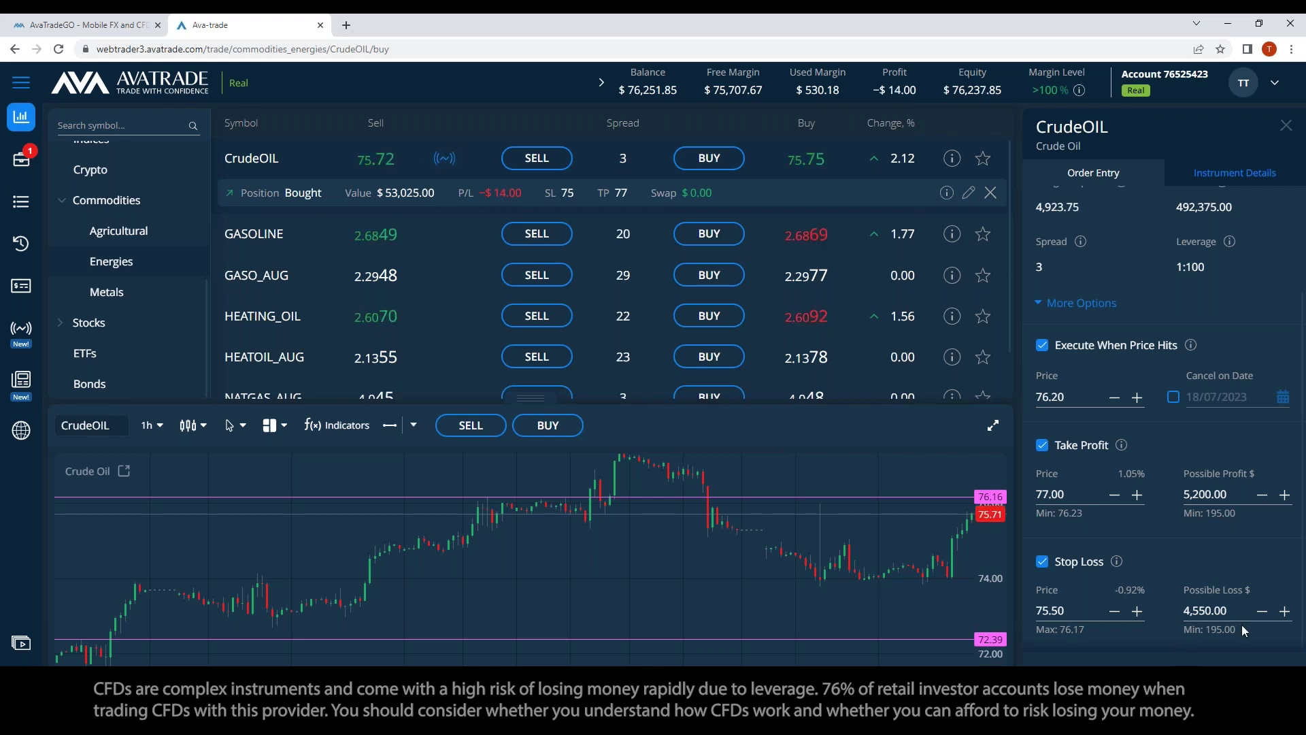
# Set the lot size of the pending CrudeOIL buy order to 0.7 and check its possible loss
pyautogui.scroll(3, 1242, 625)
pyautogui.click(1215, 275)
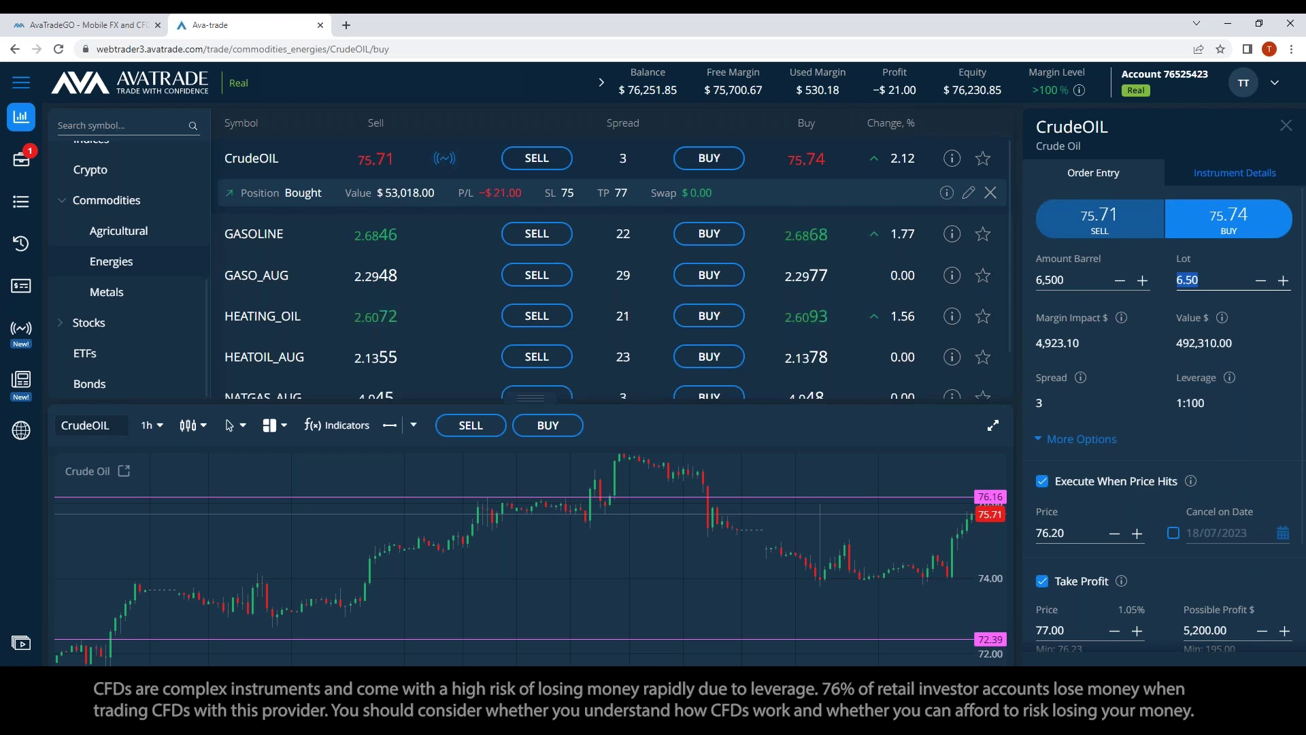
pyautogui.write('07')
pyautogui.press('Return')
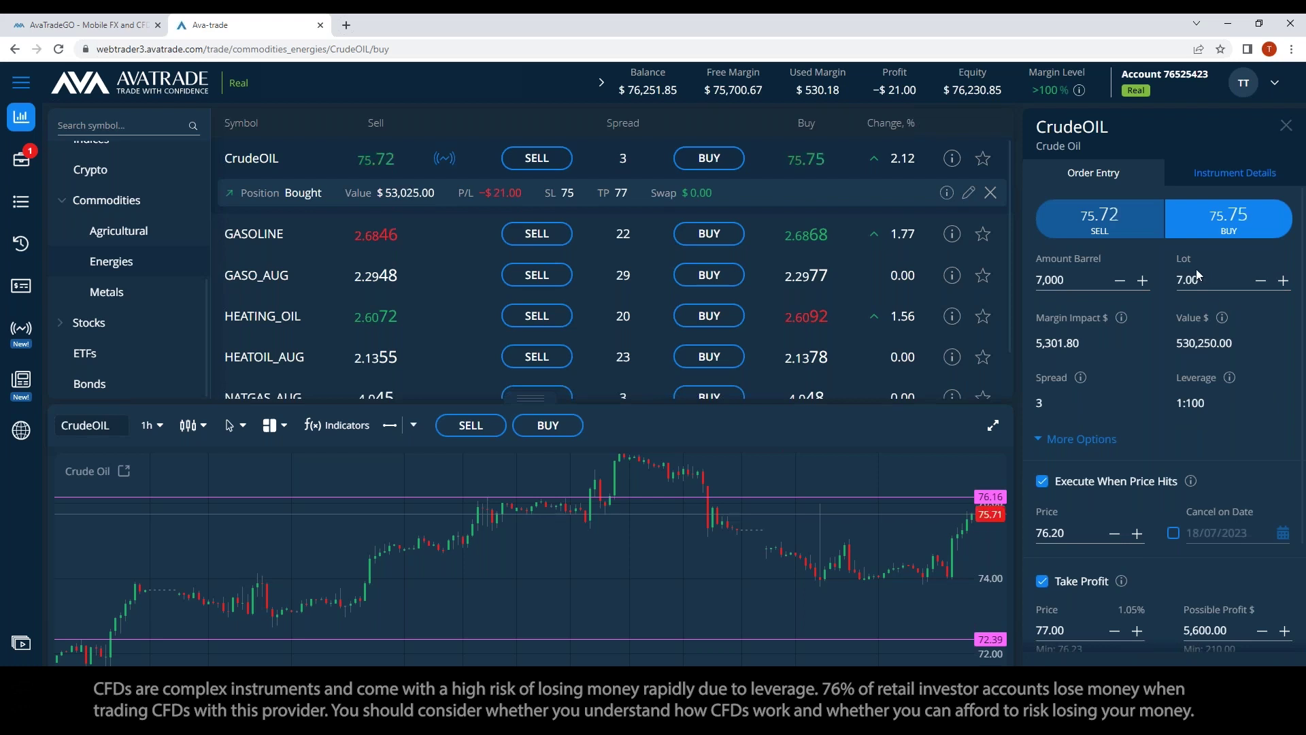
pyautogui.write('0')
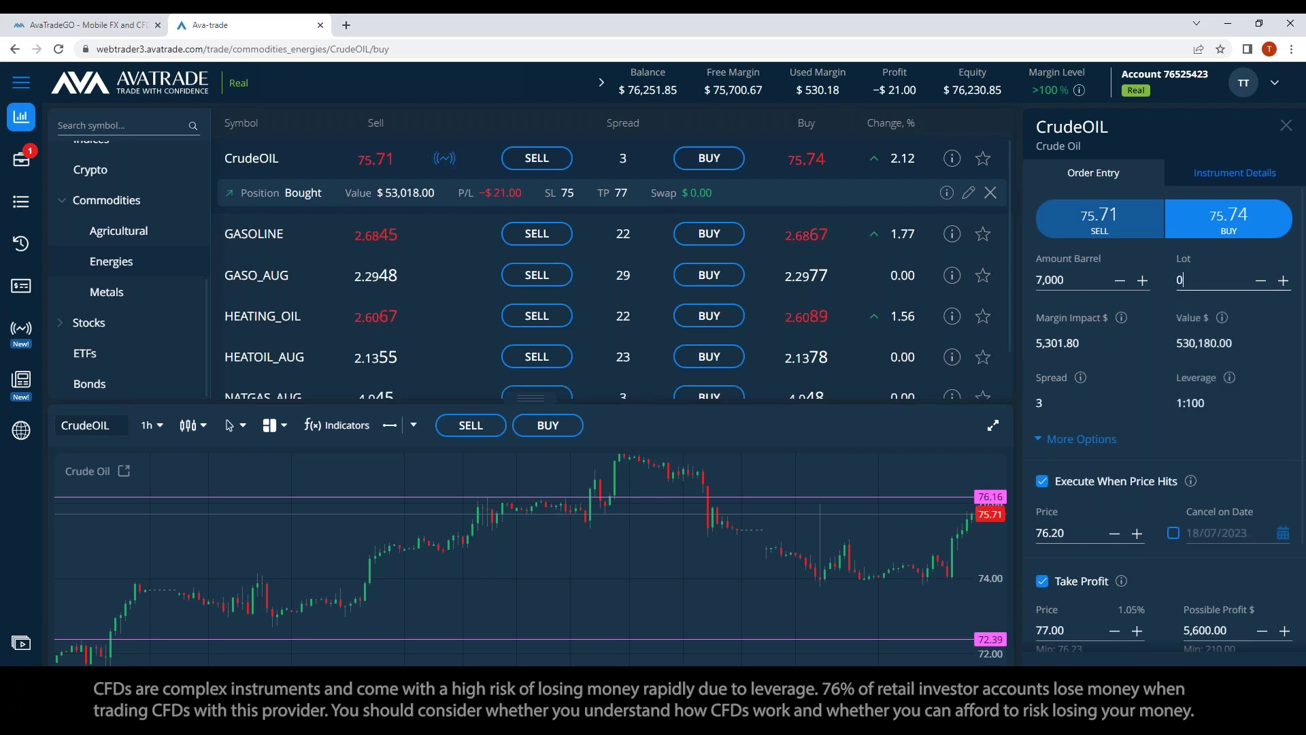
pyautogui.write('.7')
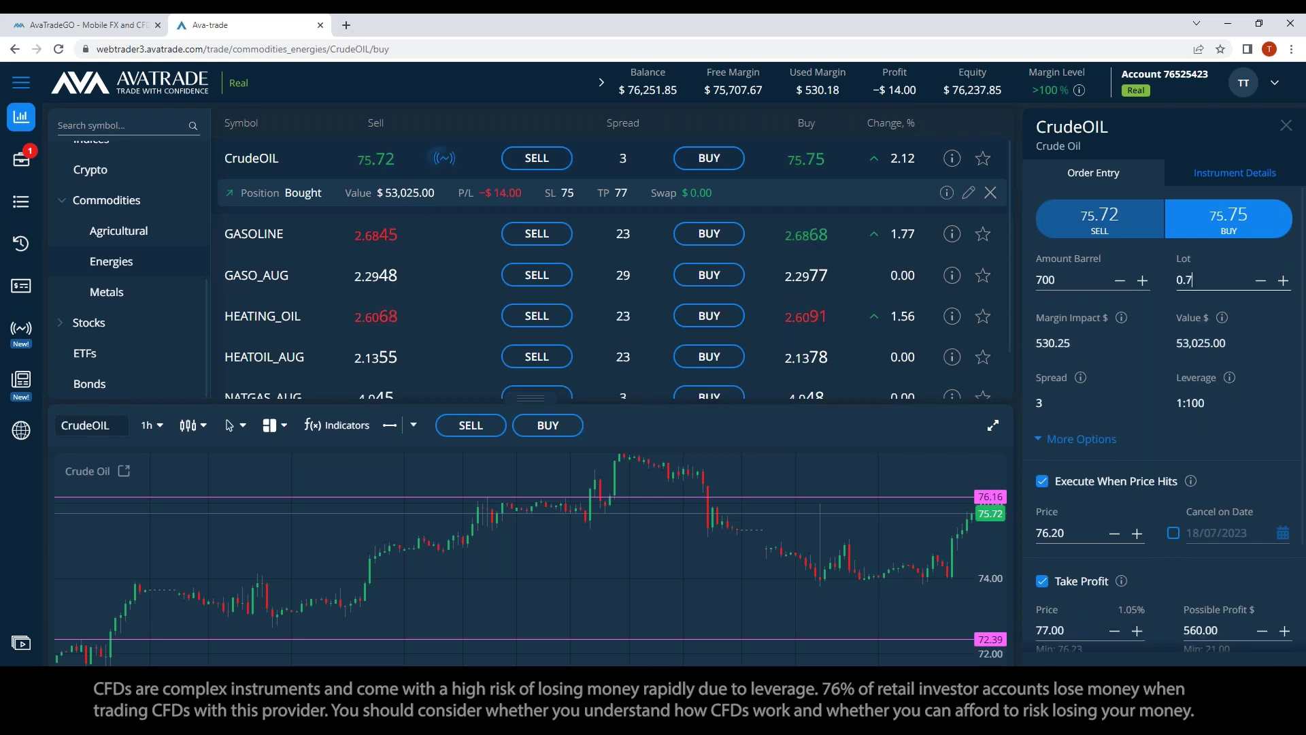
pyautogui.scroll(-2, 1220, 473)
pyautogui.click(1203, 610)
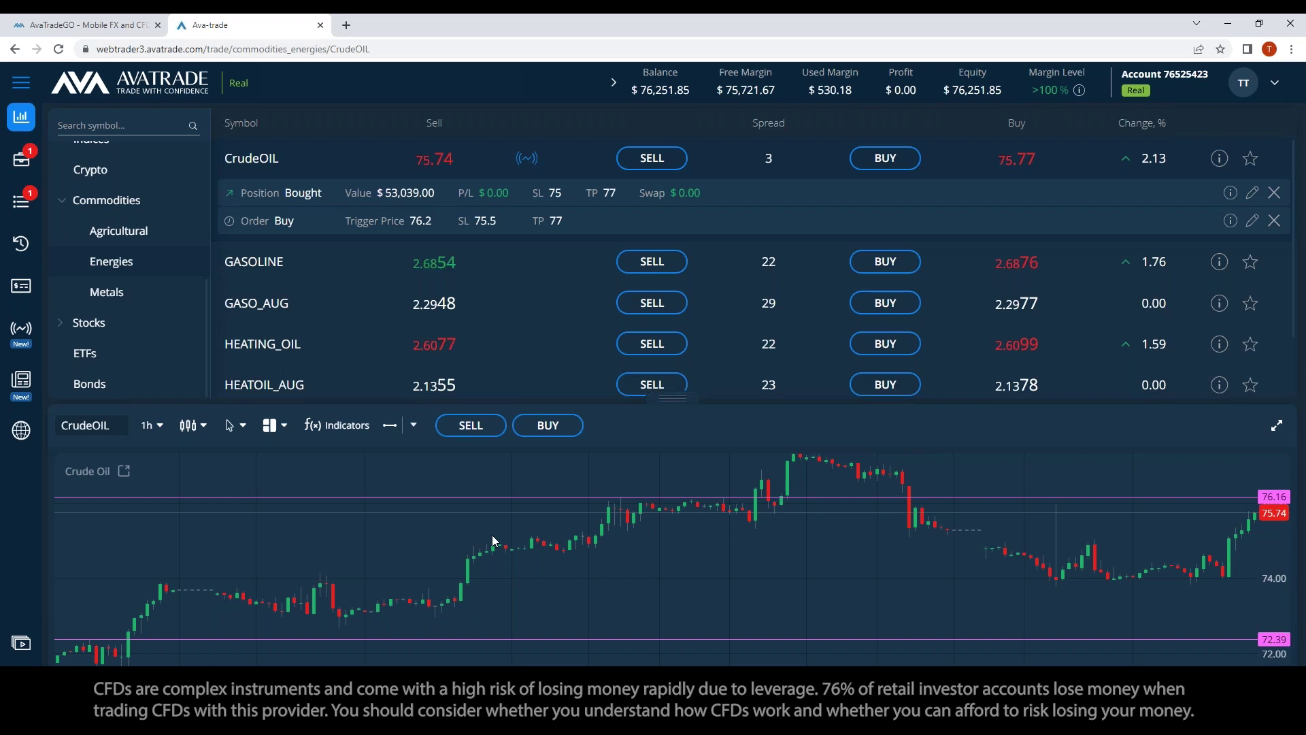
# Review the open CrudeOIL position and the pending CrudeOIL order, and return to the trading view
pyautogui.click(31, 163)
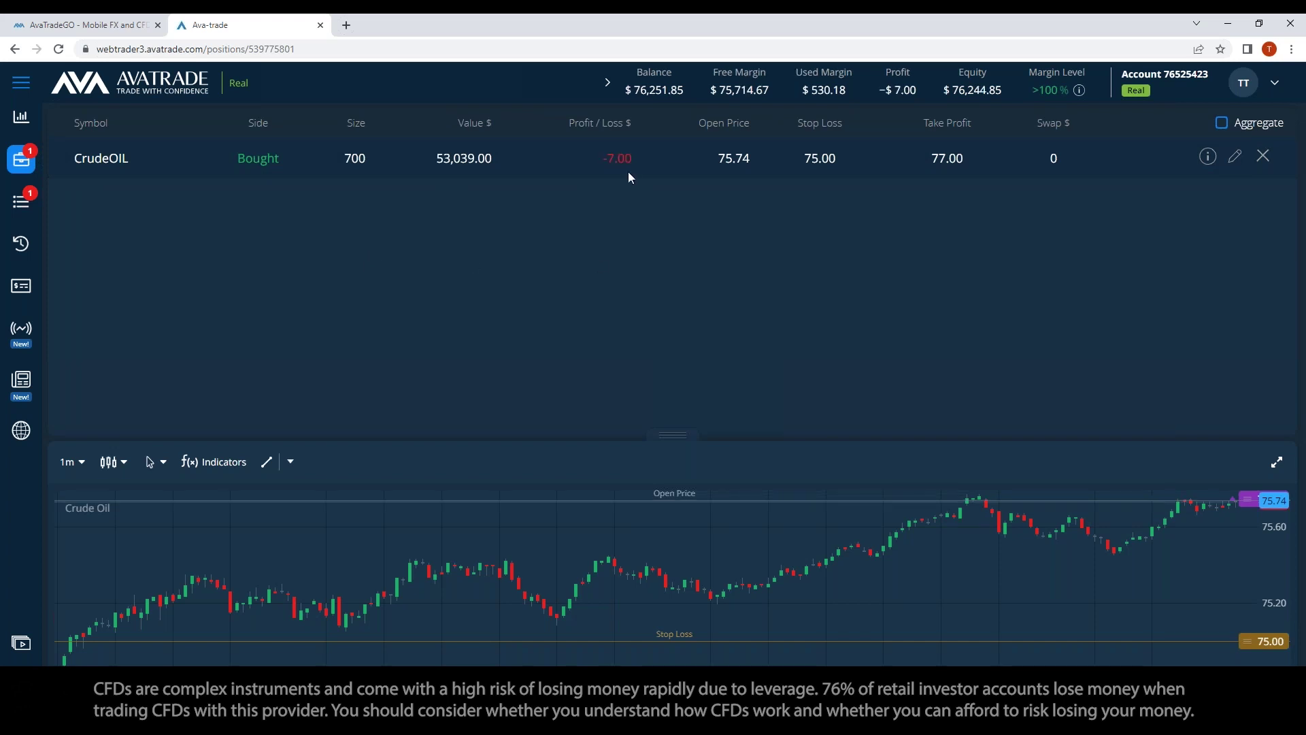
pyautogui.click(23, 203)
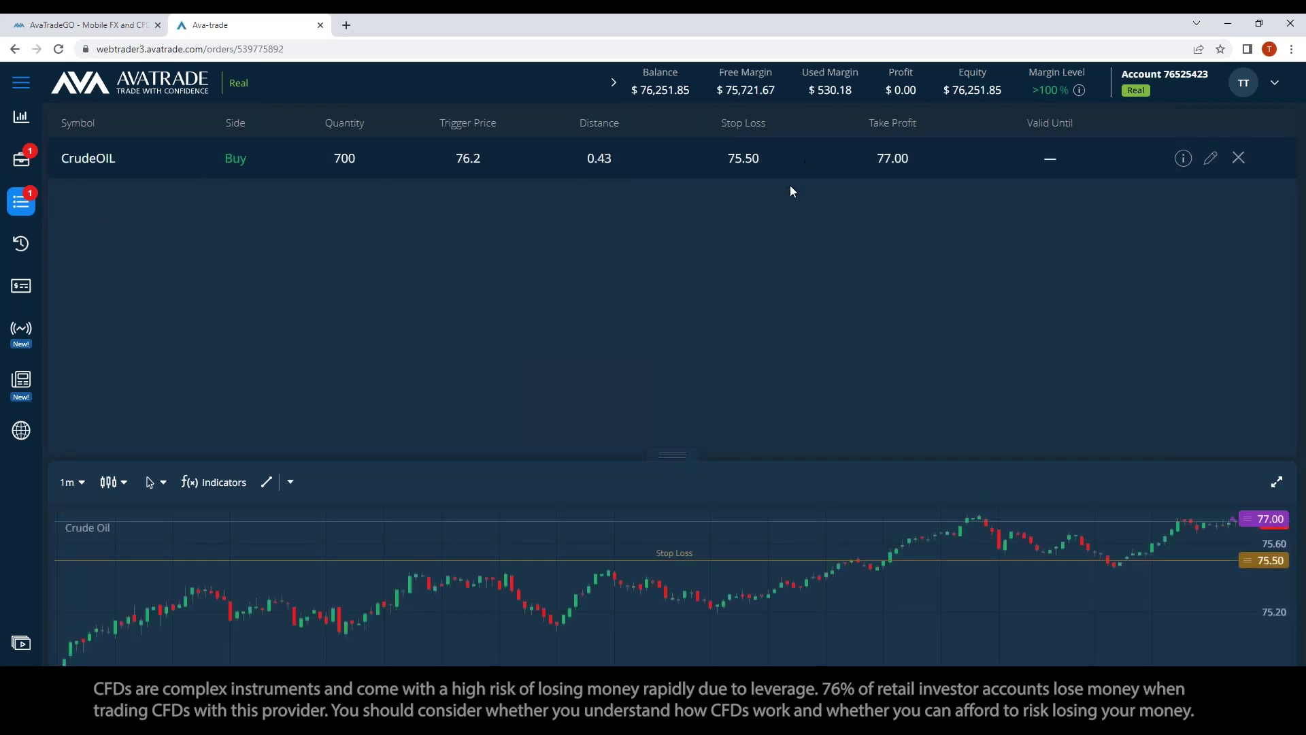
pyautogui.click(21, 117)
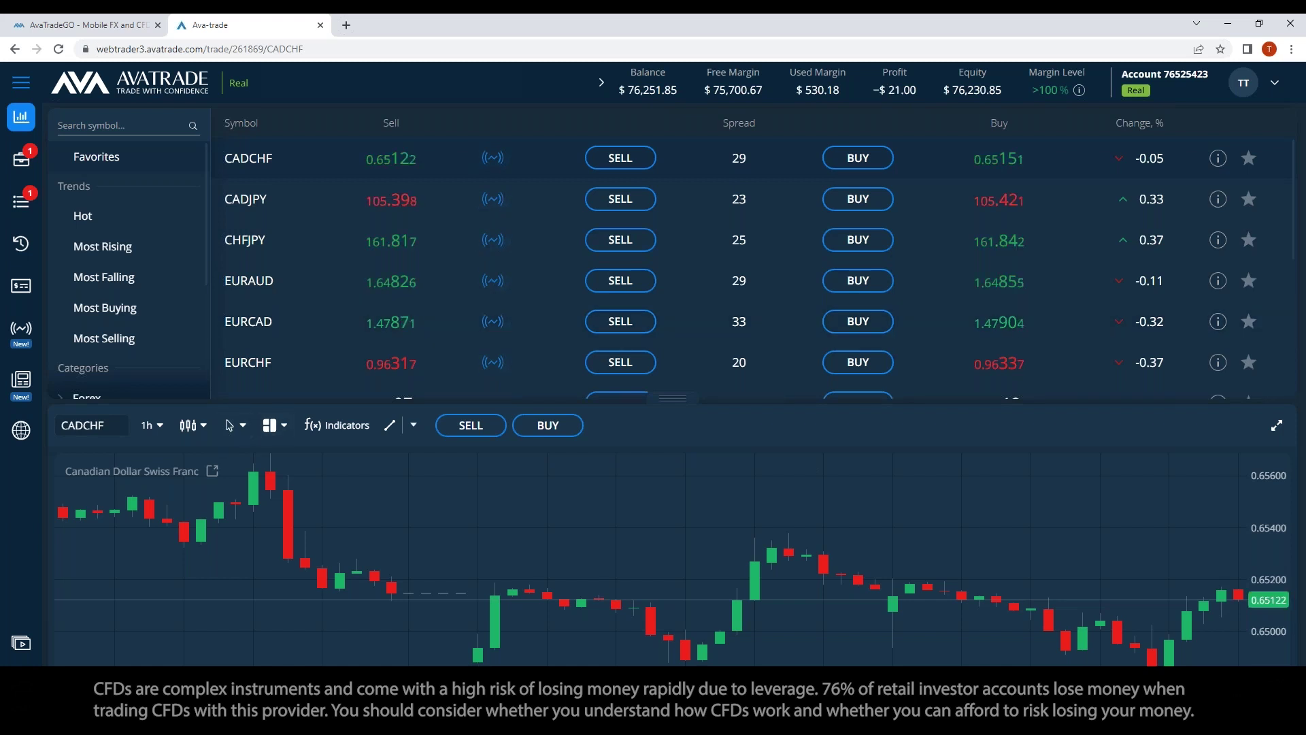
# Open the Forex Featured Ideas, dismiss the stocks filter, and read the findings for the EUR/USD idea
pyautogui.click(21, 434)
pyautogui.click(21, 434)
pyautogui.click(21, 433)
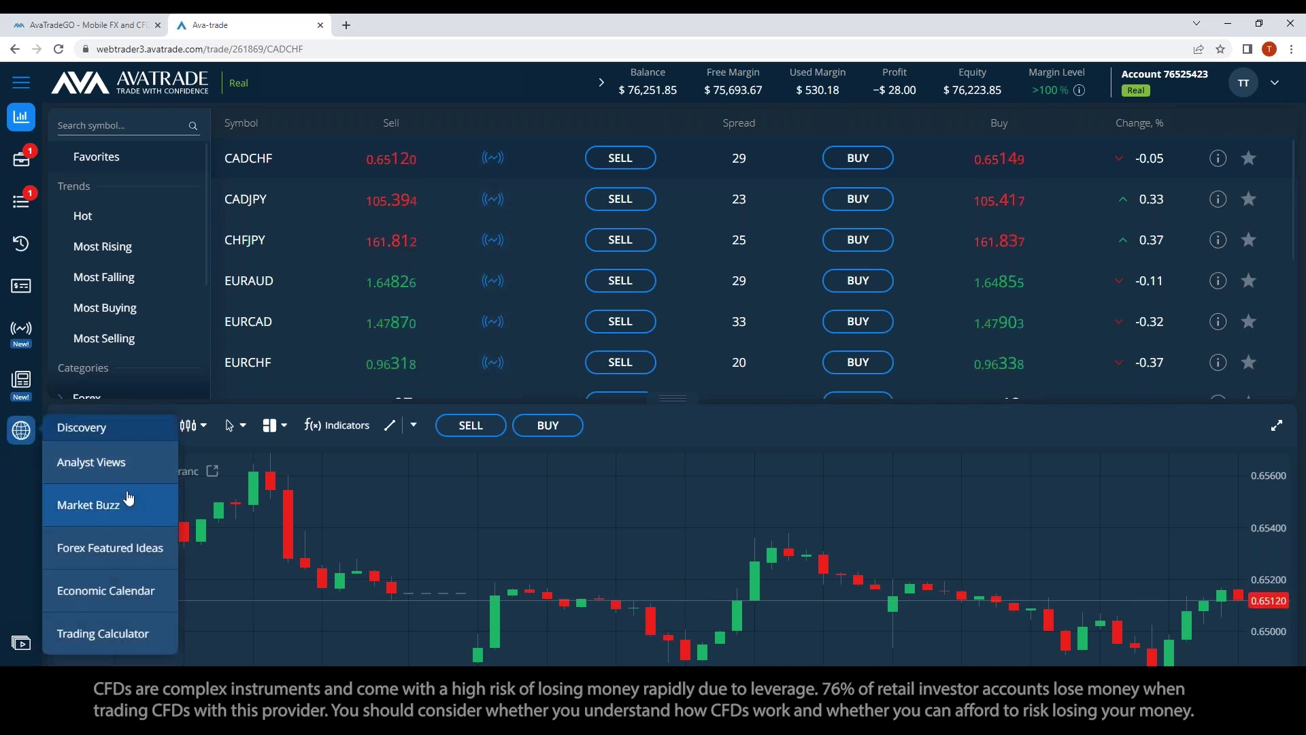
pyautogui.click(124, 549)
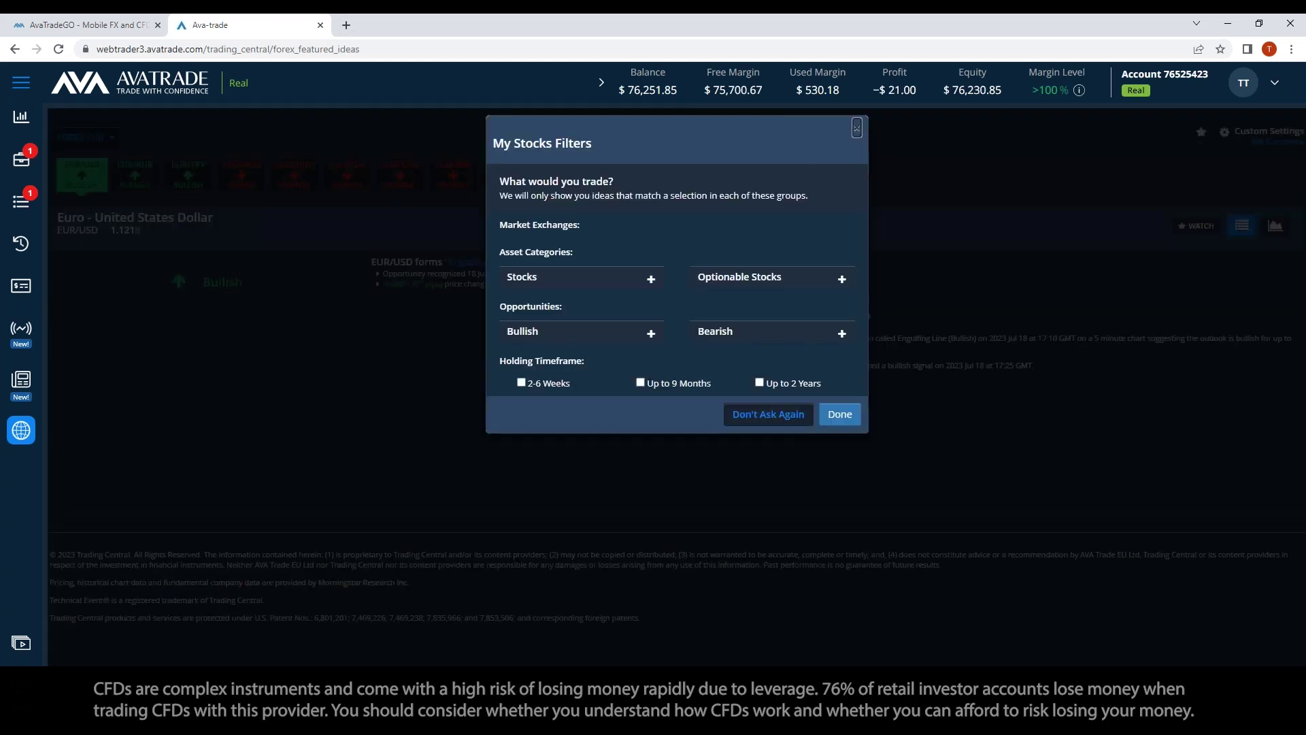
pyautogui.click(856, 128)
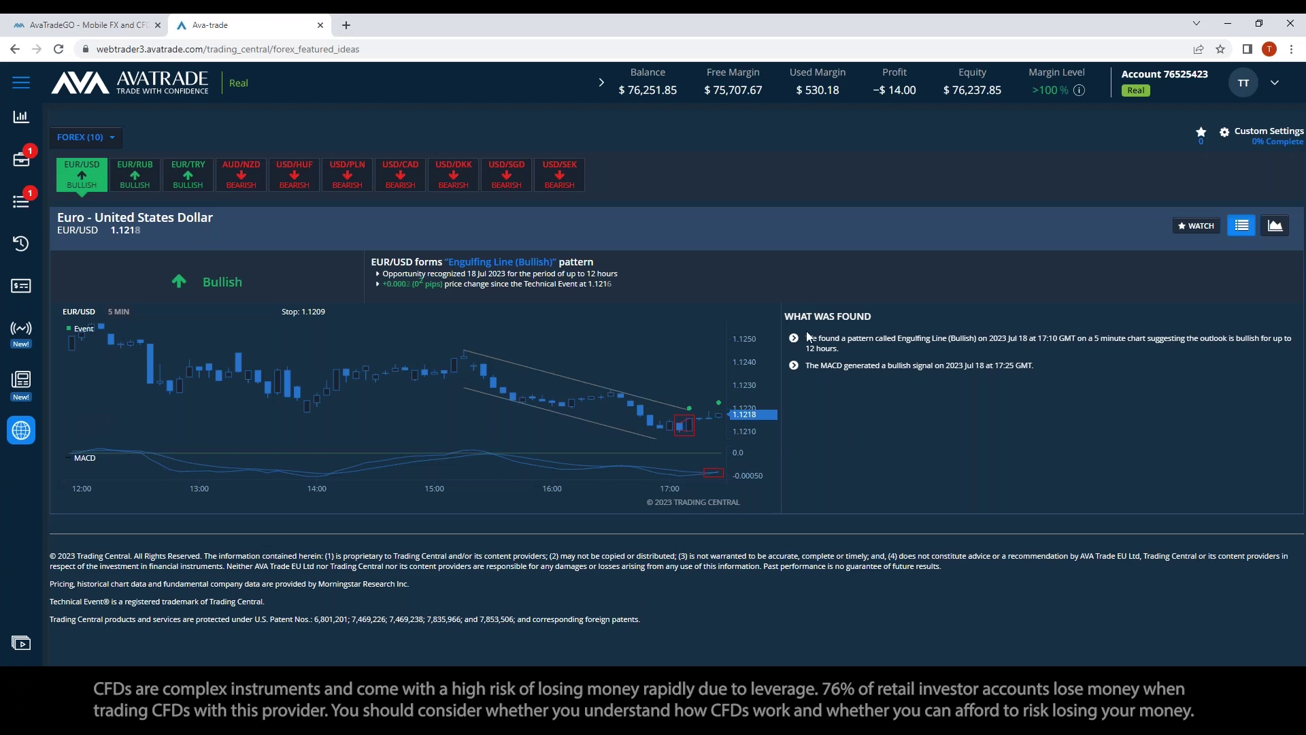
pyautogui.moveTo(805, 339); pyautogui.dragTo(1066, 388)
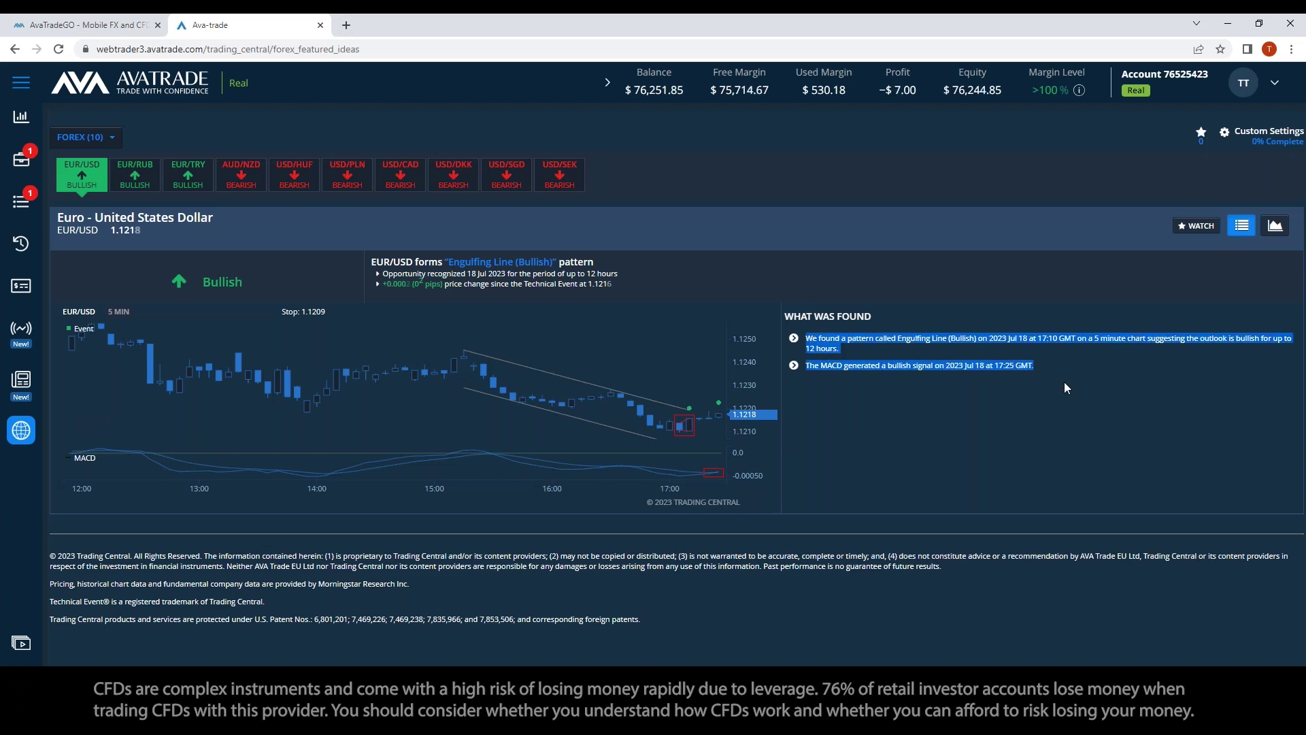
# Read the pattern and MACD findings for the EUR/RUB featured idea, and bring up the USD/CAD idea
pyautogui.click(129, 185)
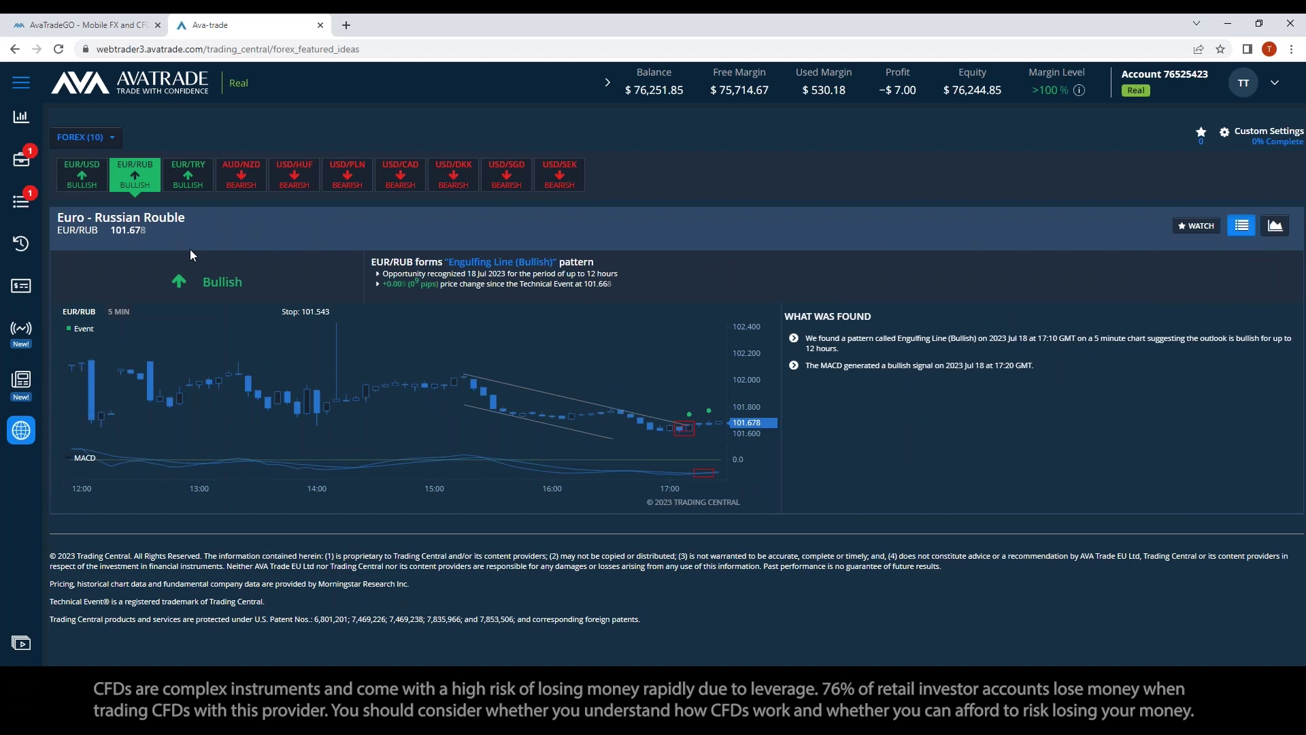
pyautogui.moveTo(789, 314); pyautogui.dragTo(1038, 361)
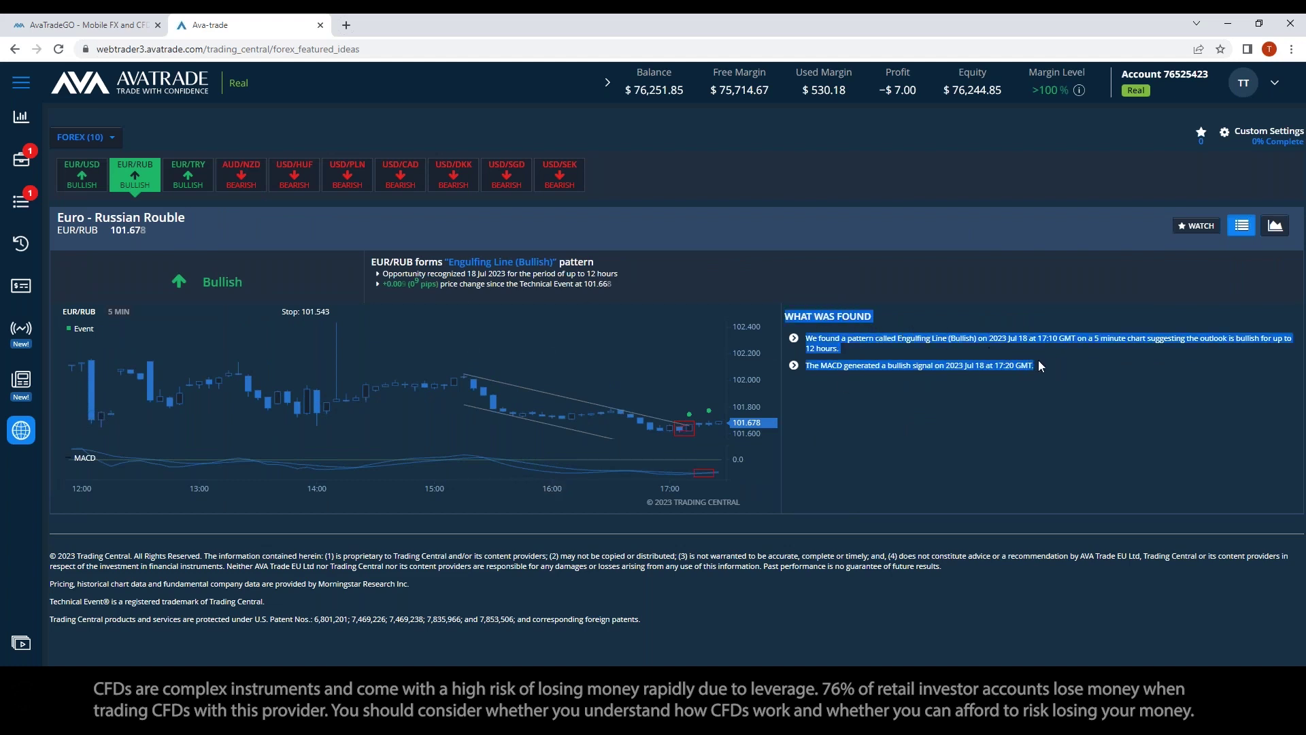
pyautogui.click(1023, 393)
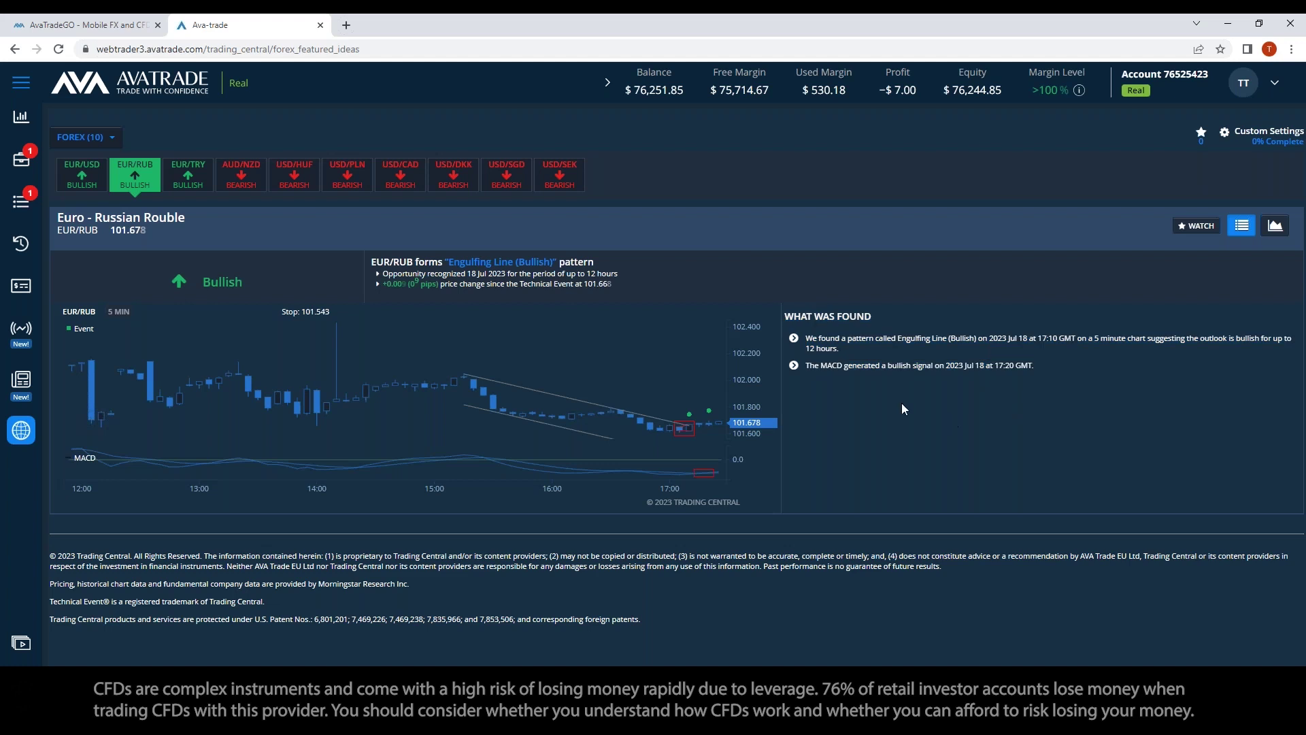
pyautogui.moveTo(821, 366); pyautogui.dragTo(881, 363)
pyautogui.click(906, 365)
pyautogui.click(400, 185)
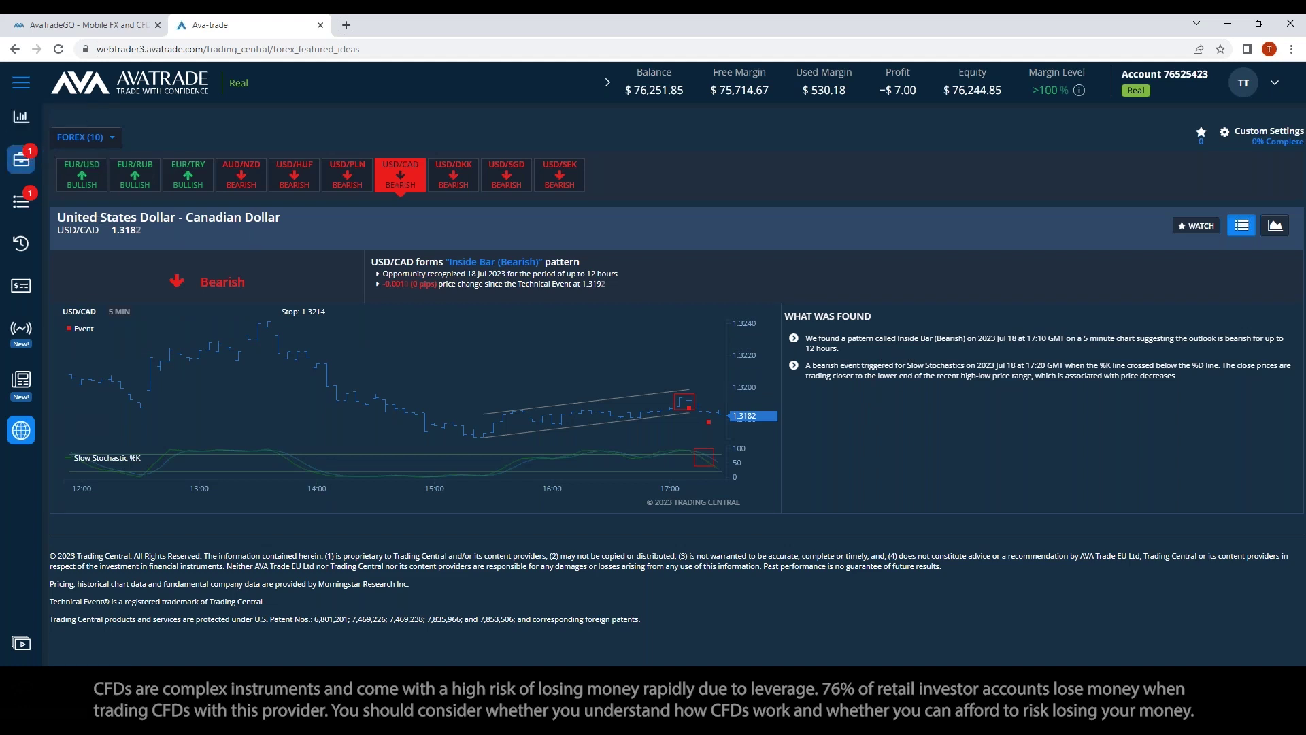
# Check the open positions, and return to the trading view to look through the forex pairs
pyautogui.click(21, 160)
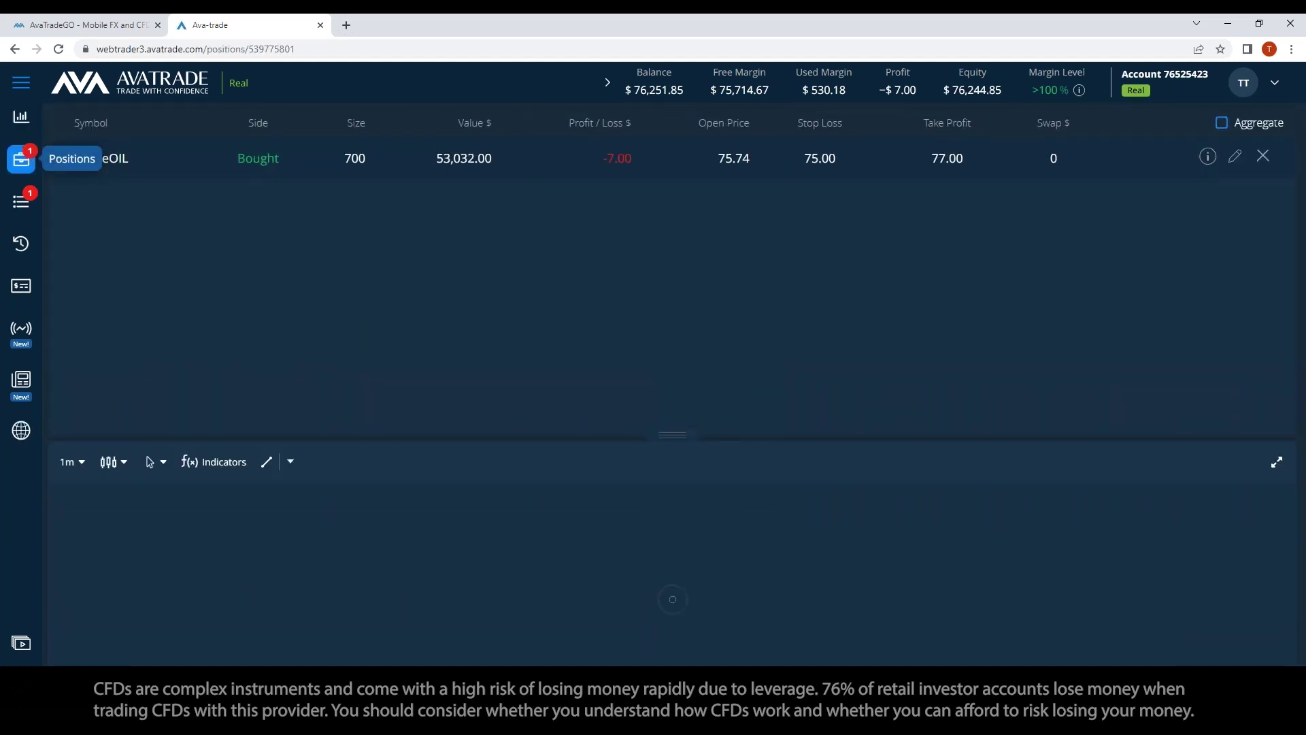
pyautogui.click(20, 118)
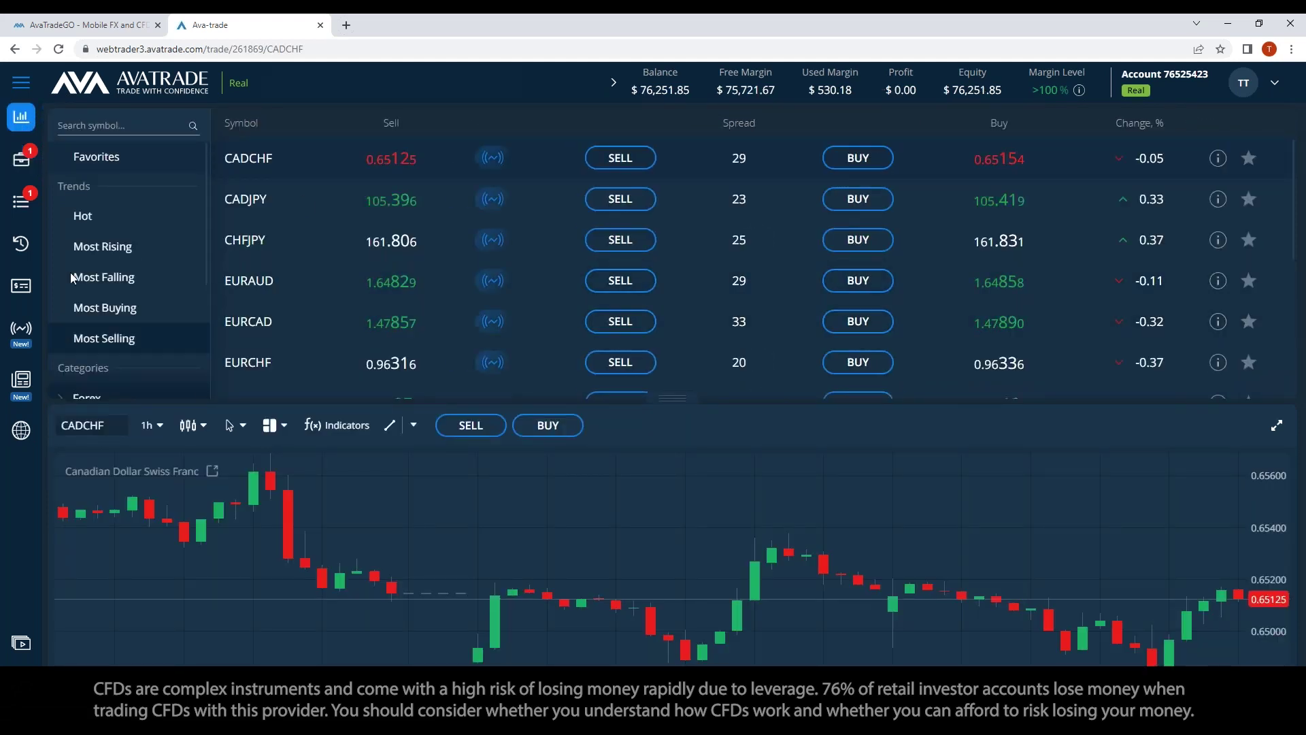
pyautogui.scroll(-1, 500, 281)
pyautogui.scroll(-3, 500, 280)
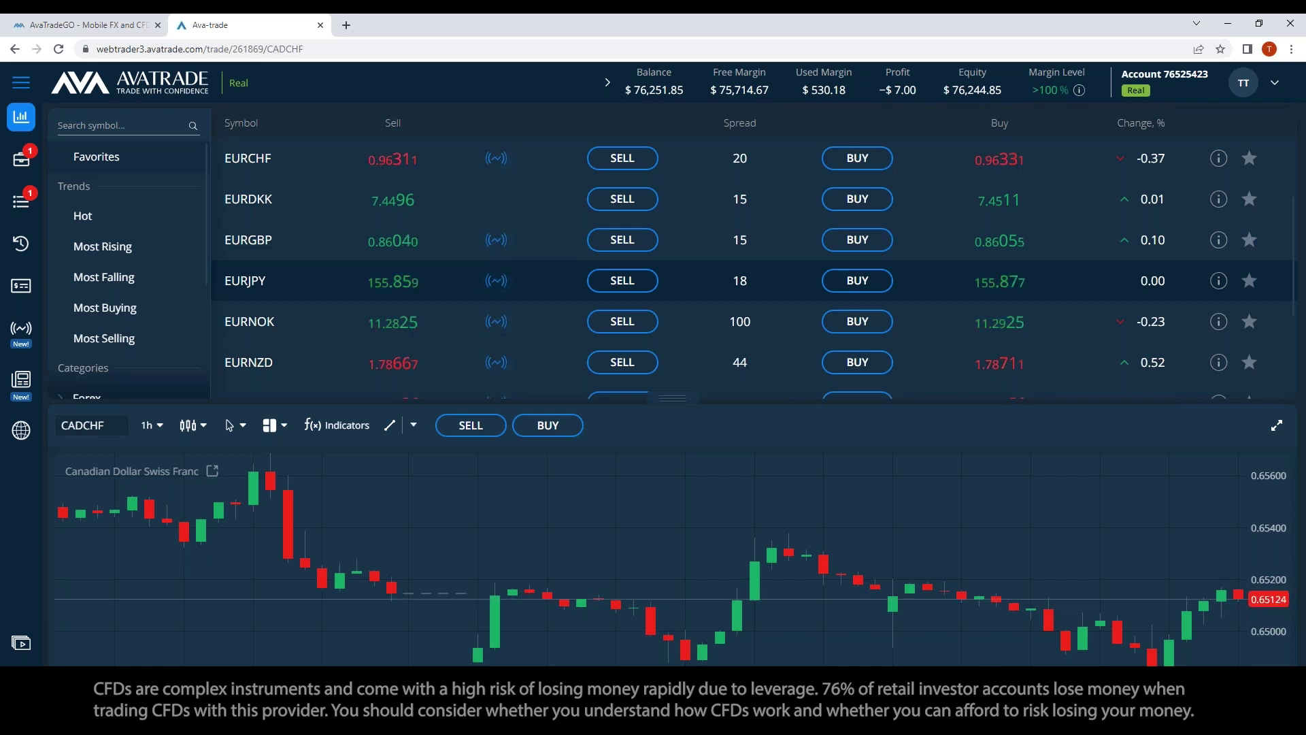
# Expand the chart to fill the trading view and switch it from CADCHF to EURJPY
pyautogui.click(1276, 426)
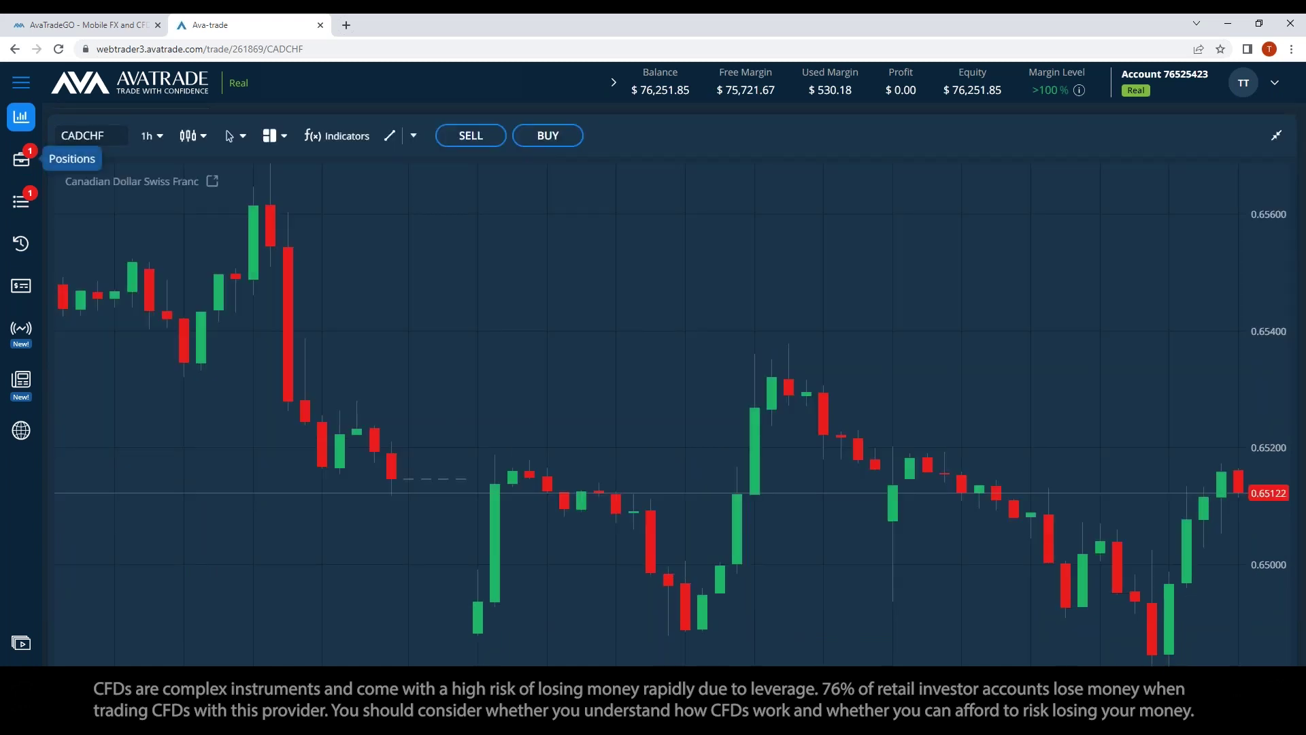
pyautogui.click(88, 135)
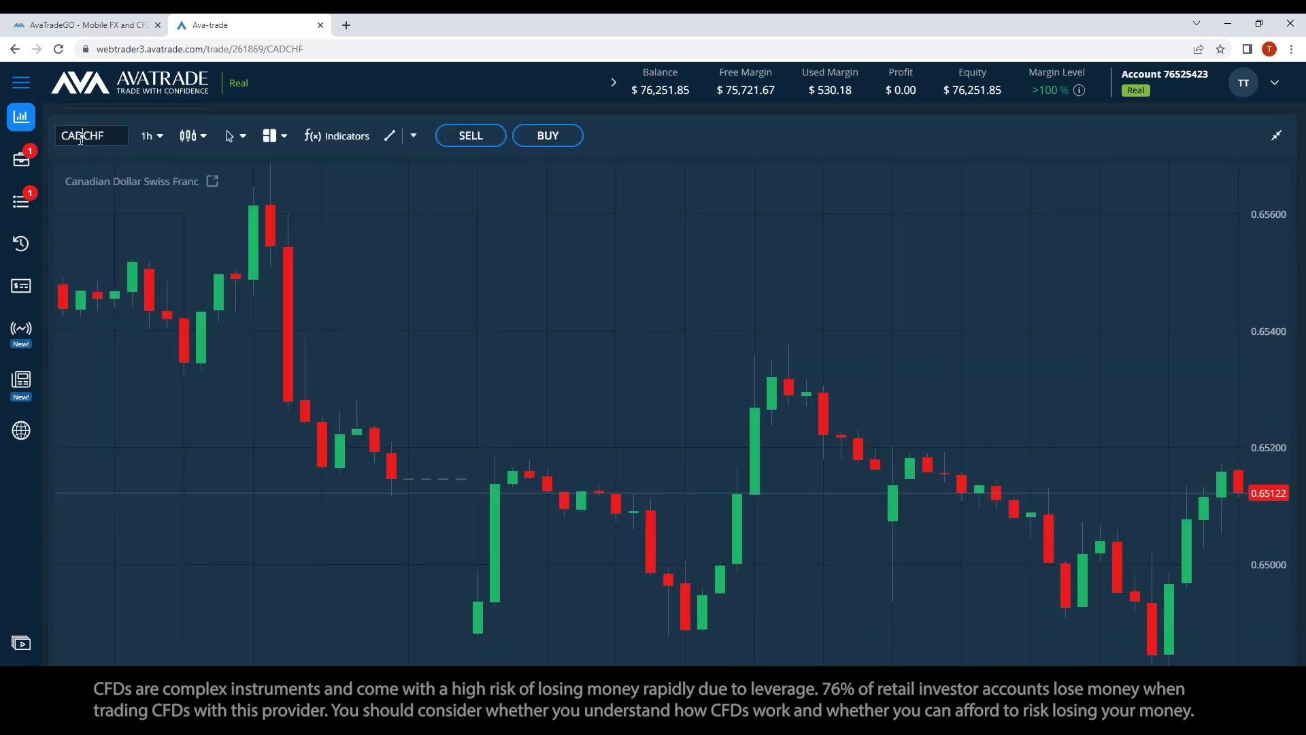
pyautogui.doubleClick(95, 135)
pyautogui.write('eur')
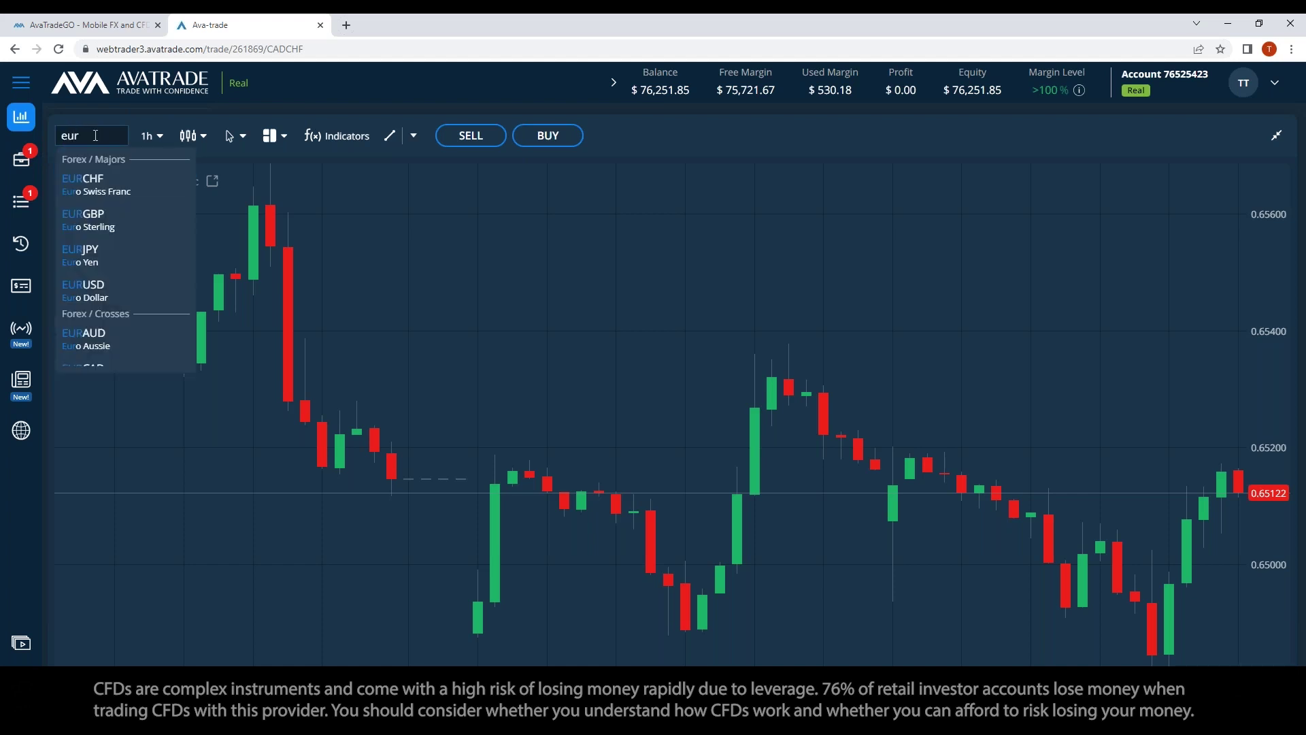
pyautogui.write('jpy')
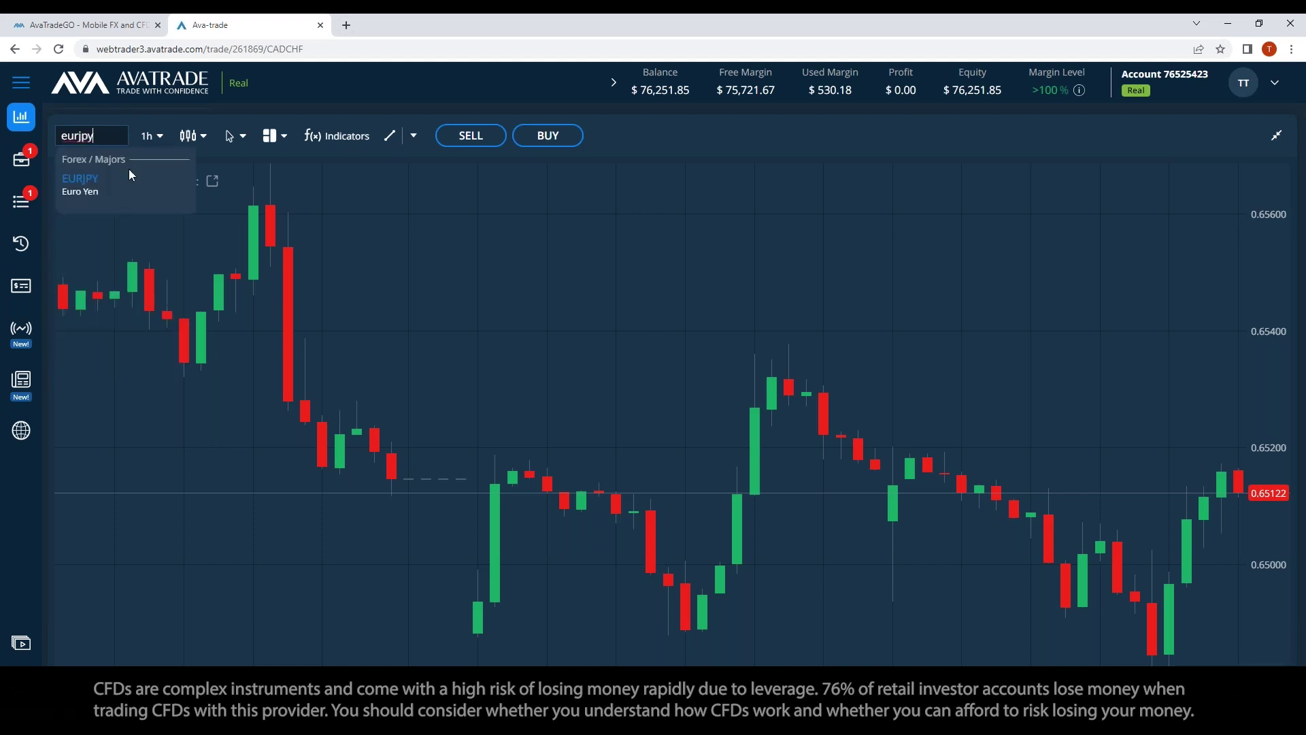
pyautogui.press('Down')
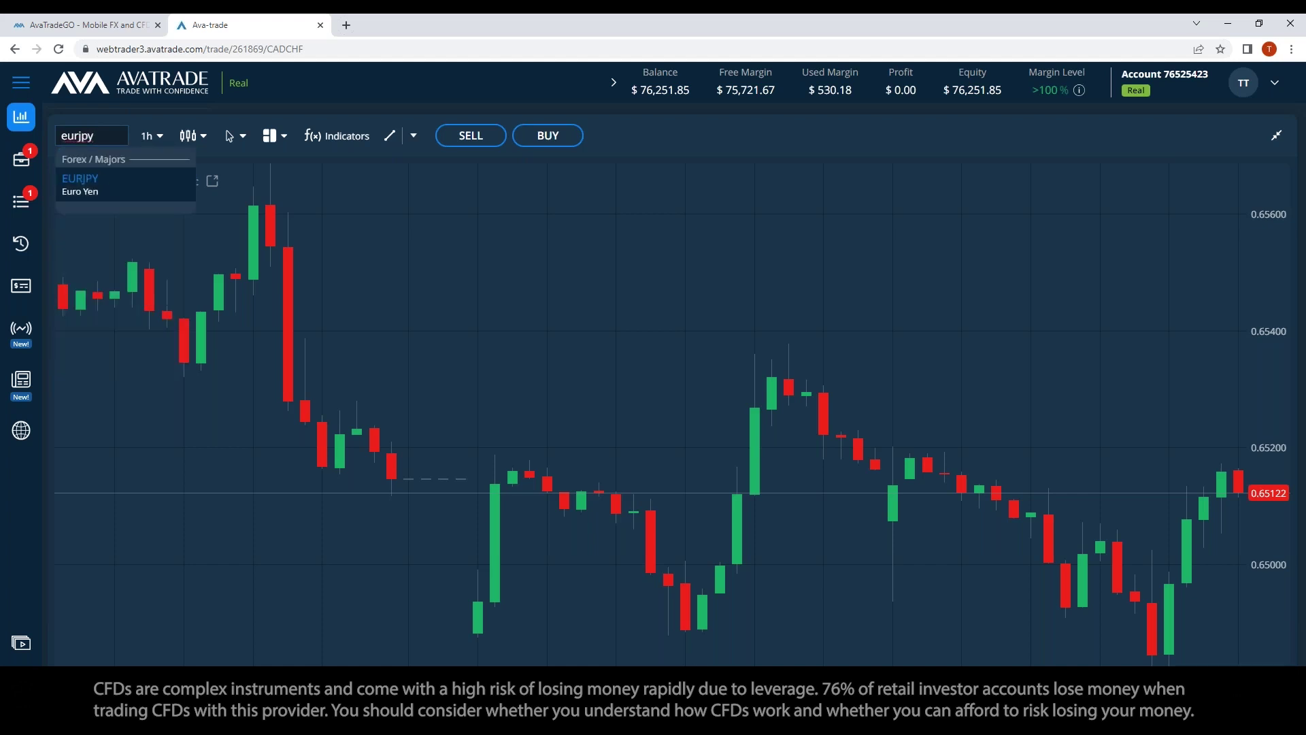
pyautogui.click(83, 183)
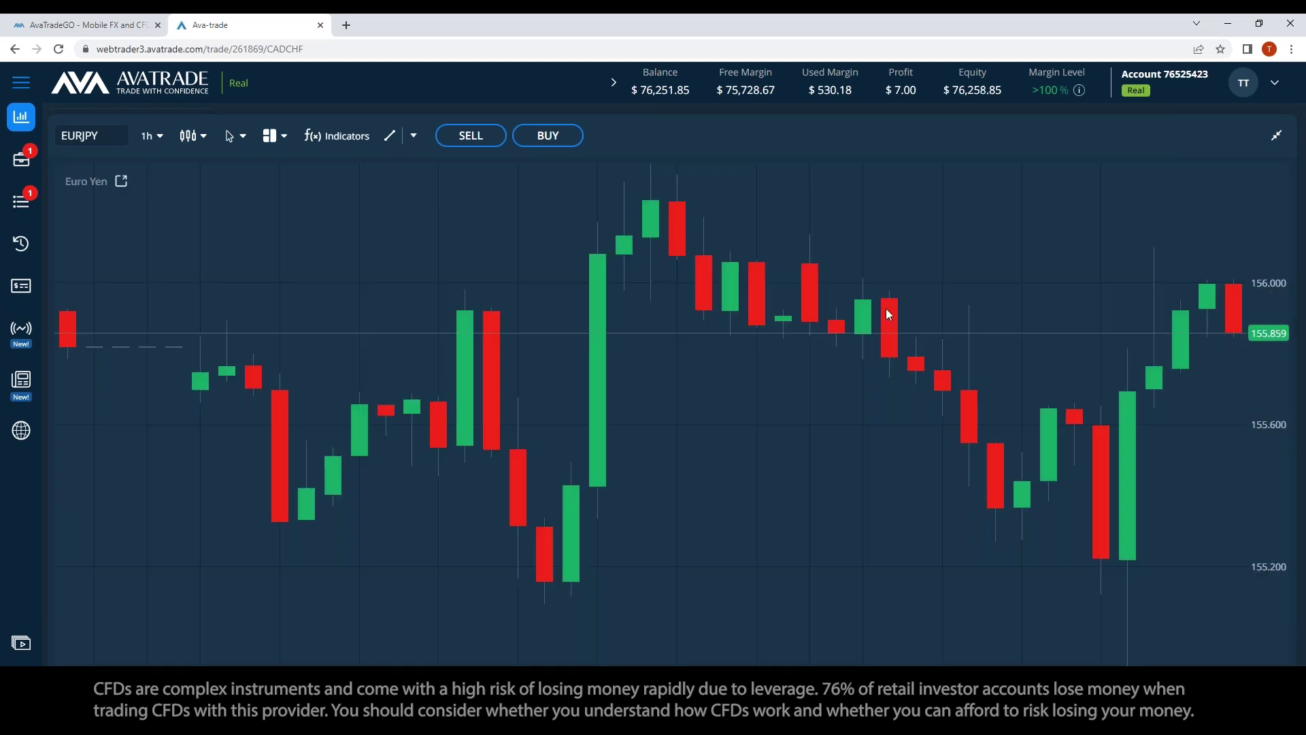
# Draw two horizontal price lines on the EURJPY chart, at about 156.20 above the current price and about 155.09 below it
pyautogui.scroll(-5, 803, 386)
pyautogui.scroll(-3, 815, 401)
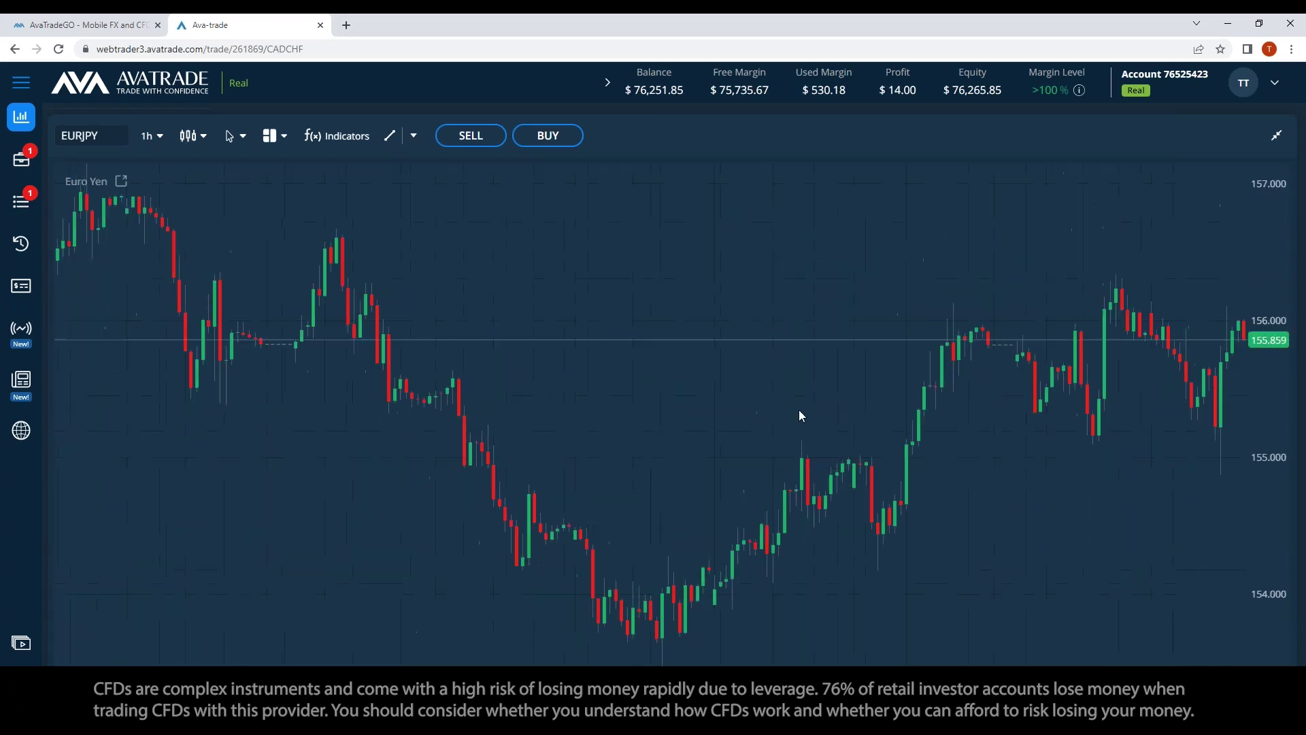
pyautogui.scroll(-3, 785, 424)
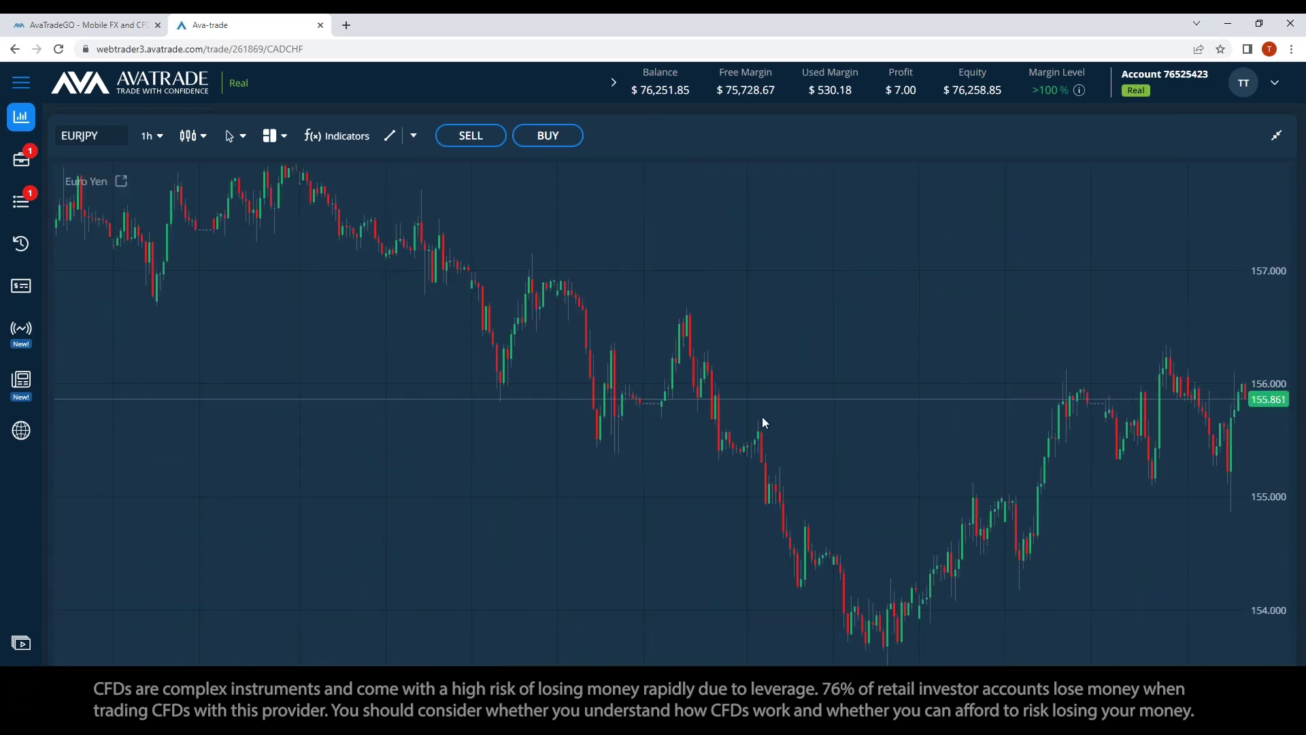
pyautogui.click(413, 136)
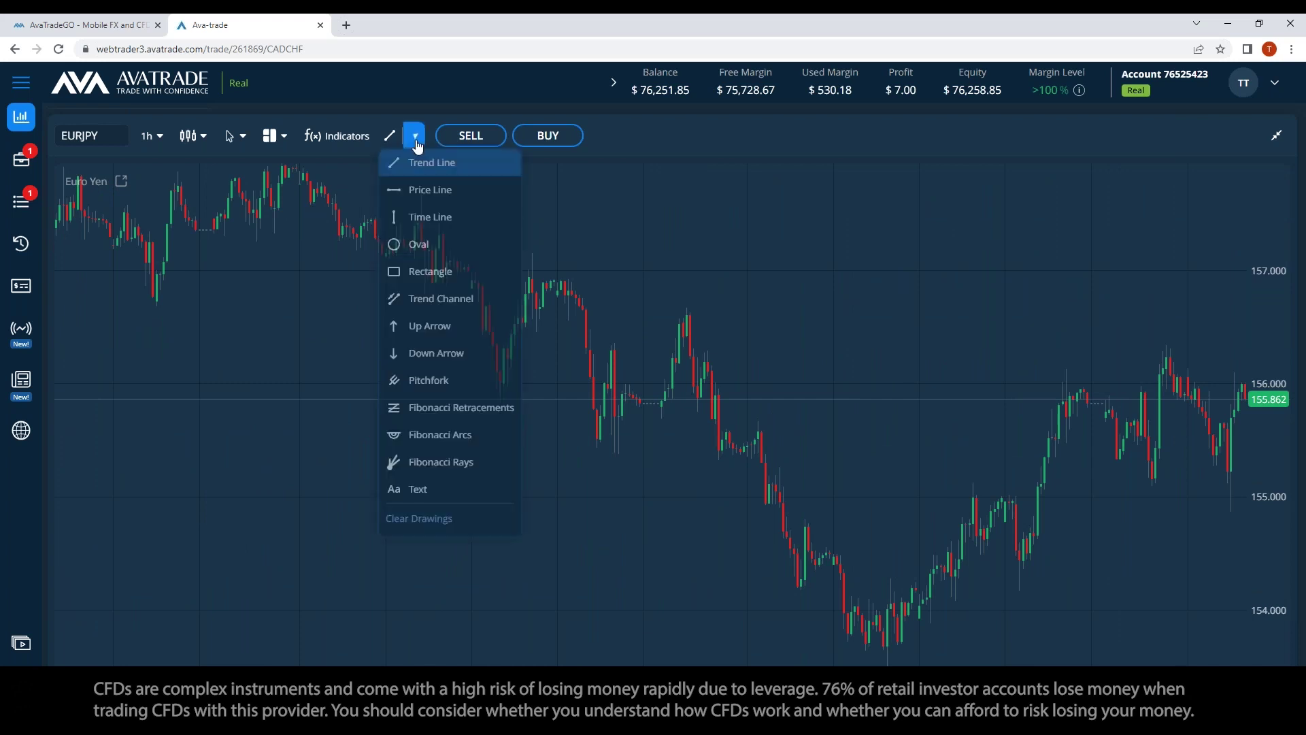
pyautogui.click(429, 186)
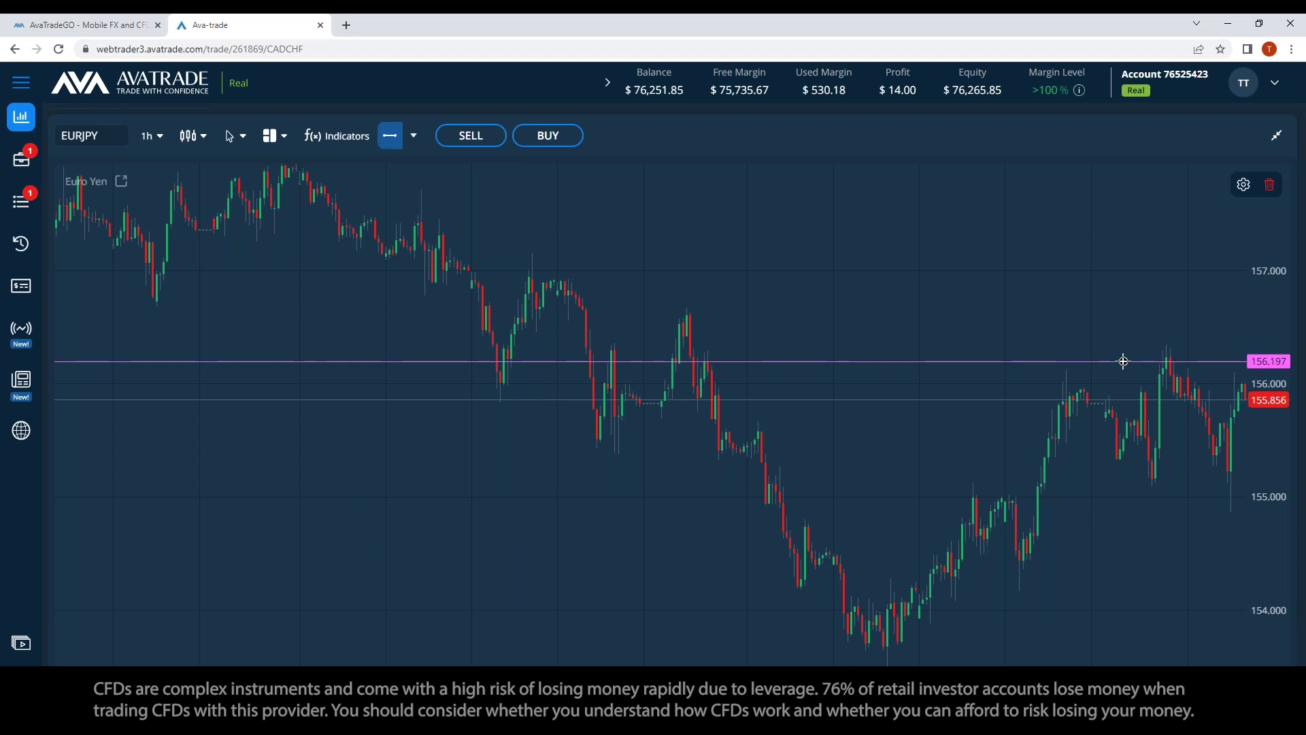
pyautogui.click(1125, 361)
pyautogui.click(390, 135)
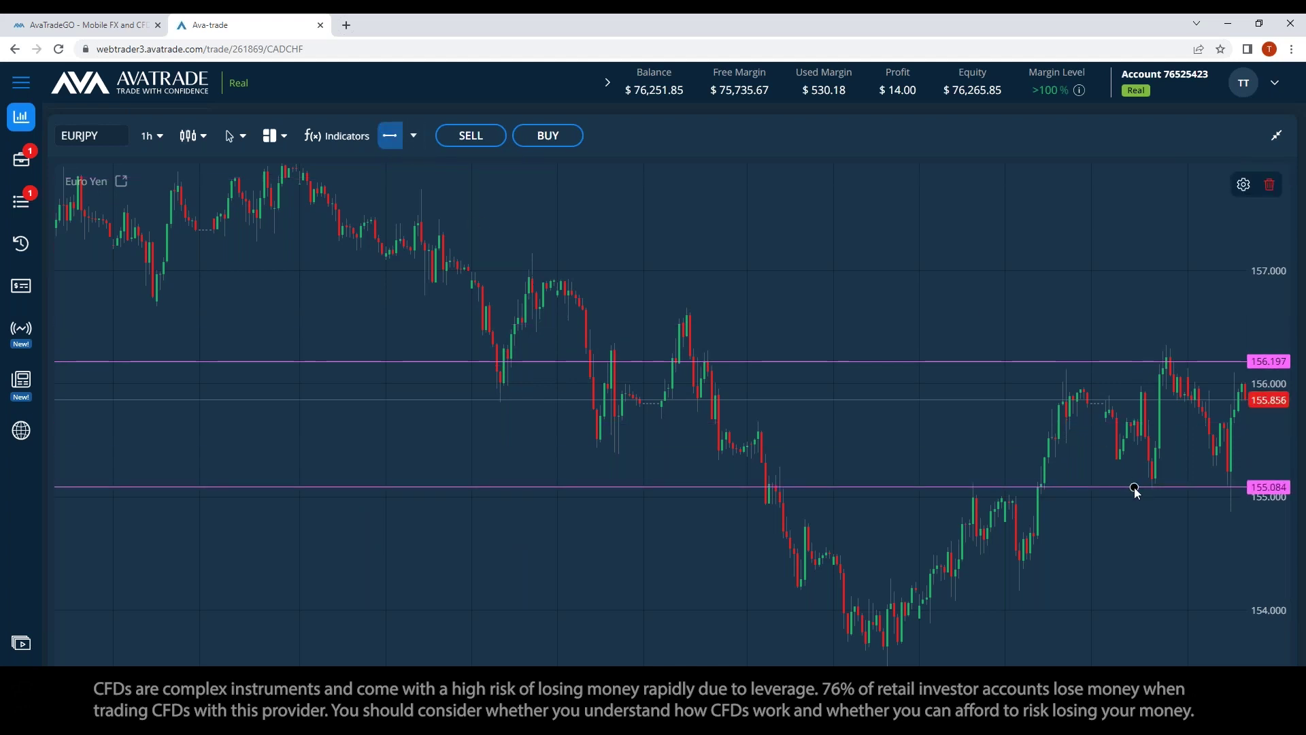
pyautogui.click(1132, 486)
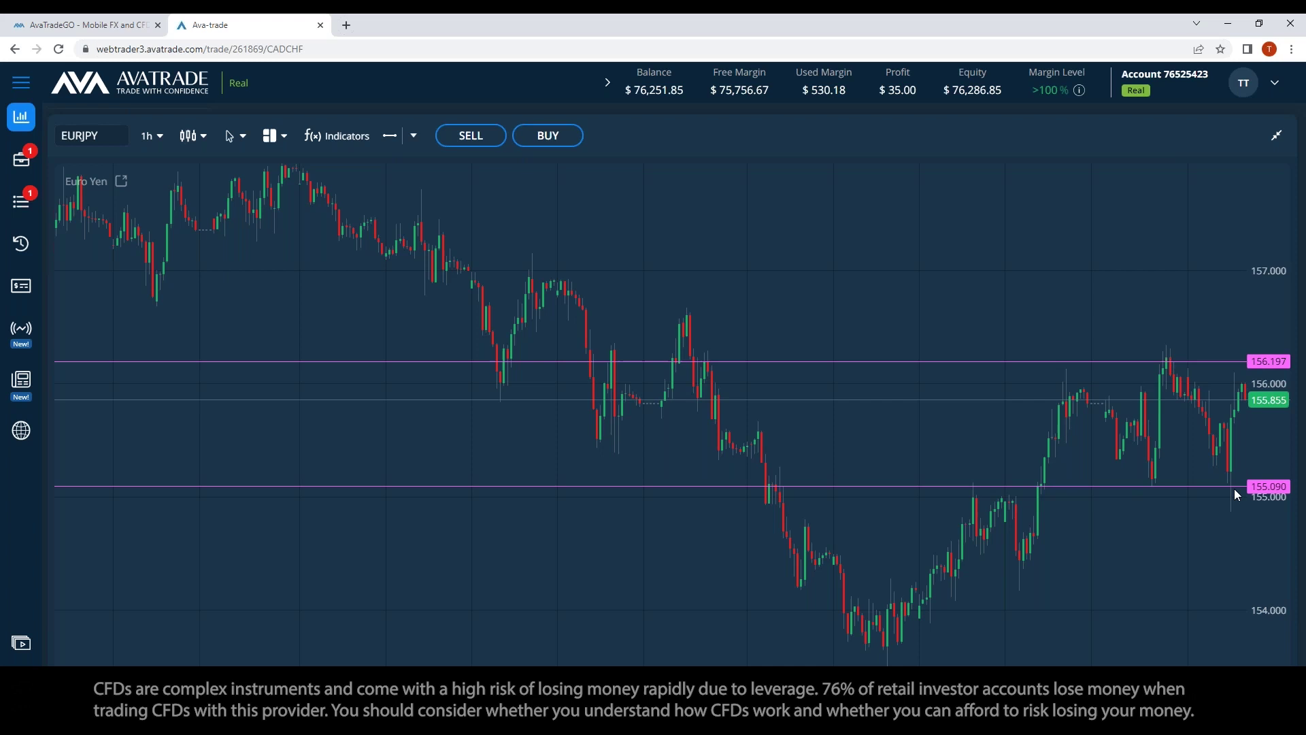
pyautogui.click(1238, 362)
pyautogui.click(1056, 361)
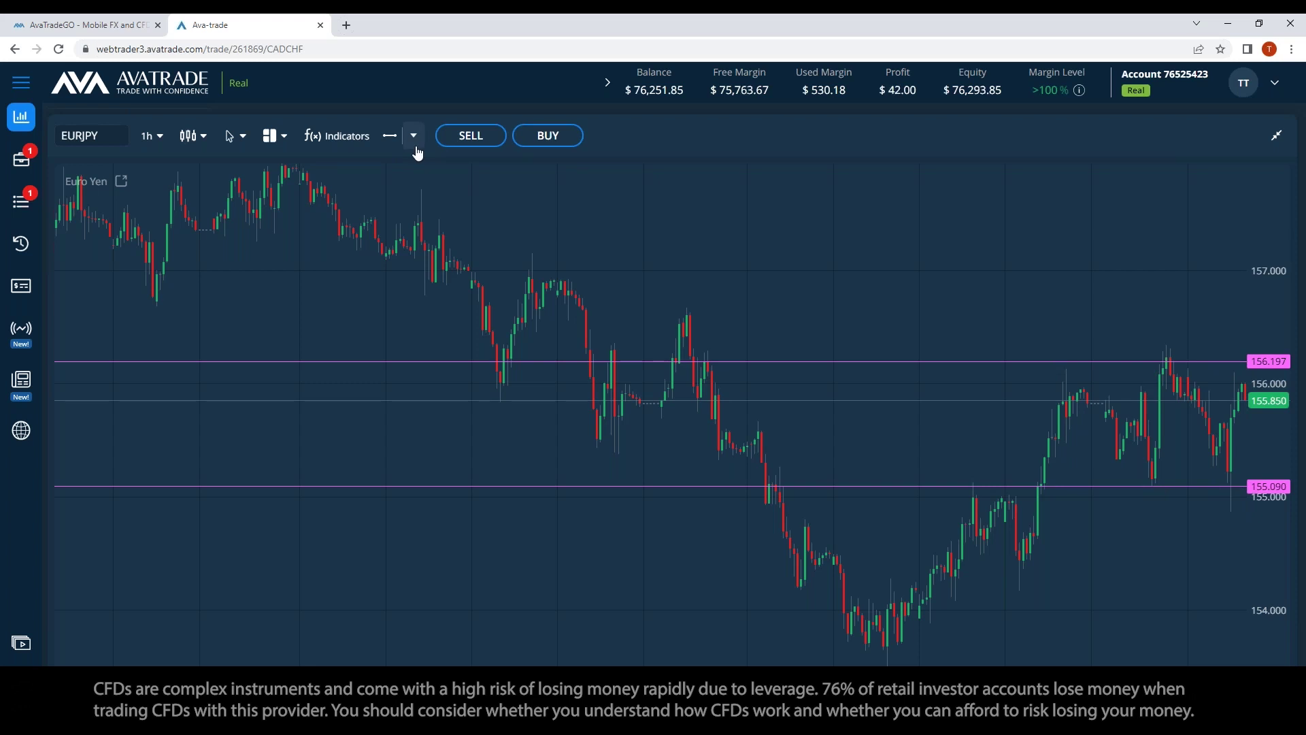
# Add a second pair of price lines outside the first two, at about 156.43 and about 154.75
pyautogui.click(390, 139)
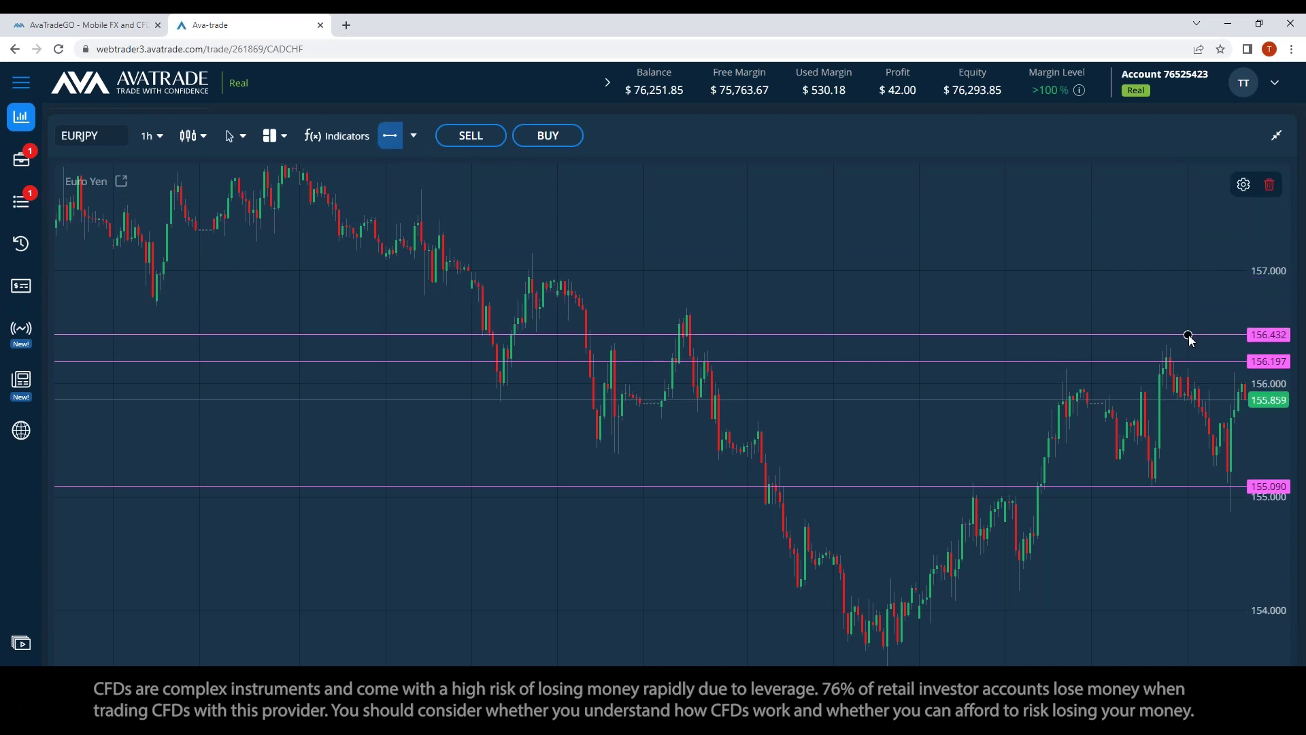
pyautogui.click(1188, 335)
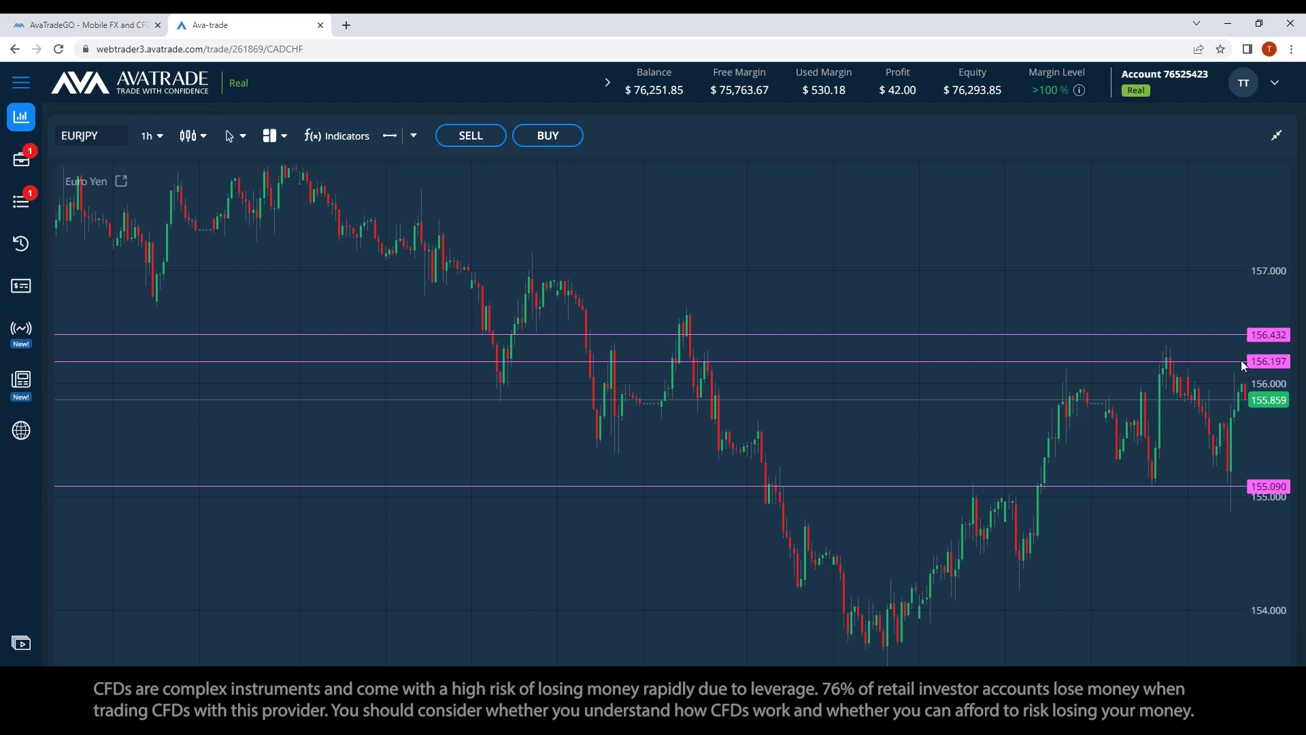
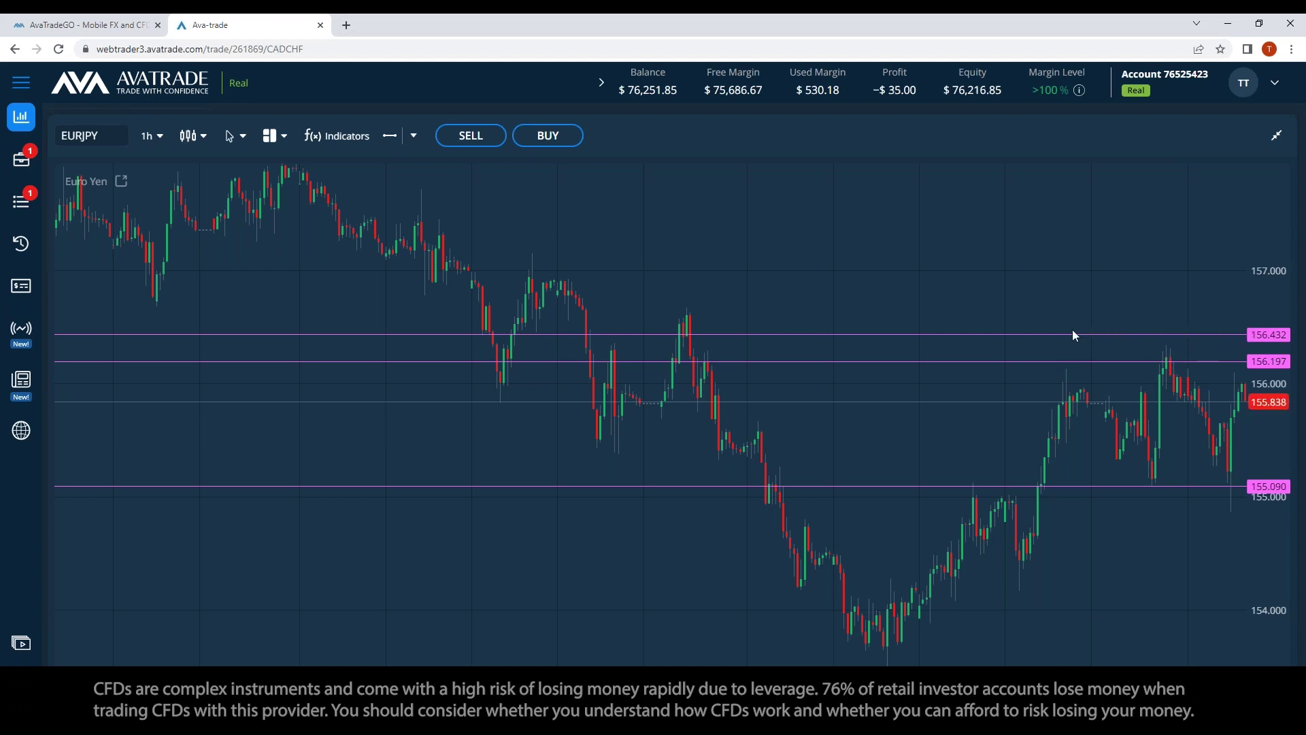
pyautogui.click(395, 136)
pyautogui.click(1134, 525)
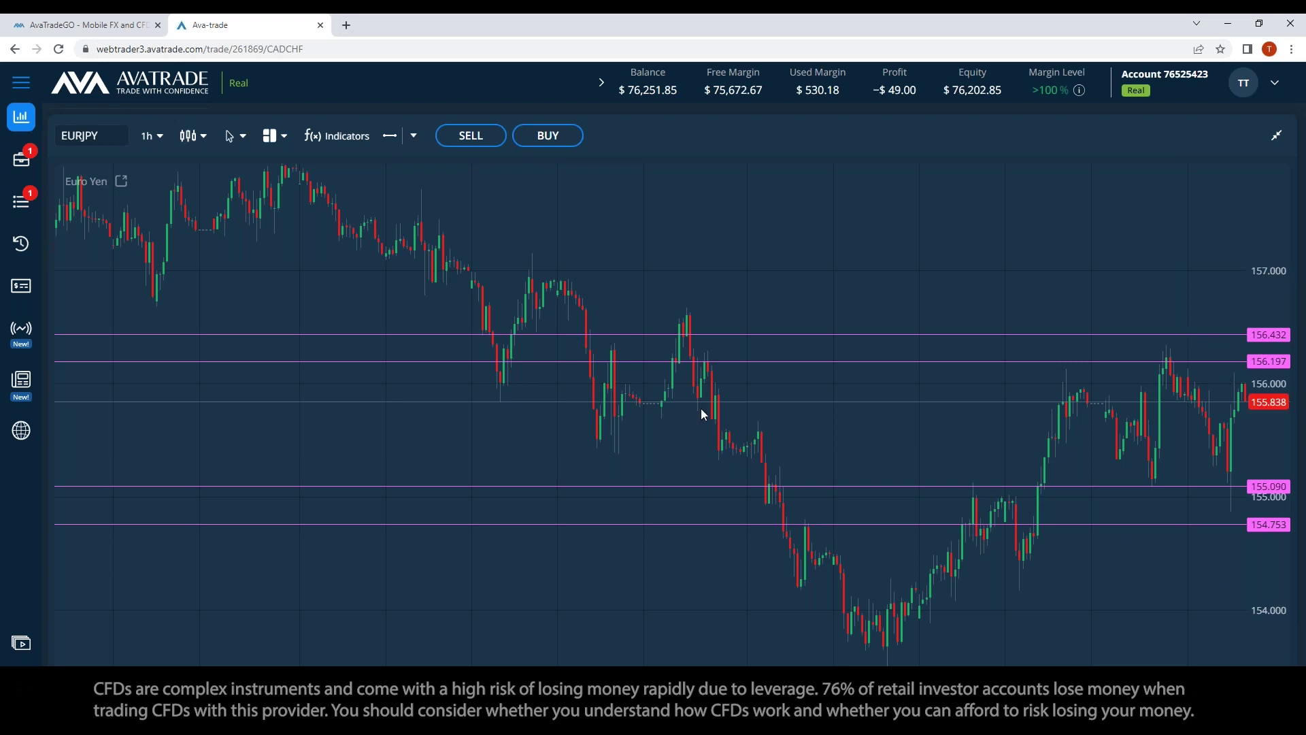
# Add an outermost pair of price lines to the EURJPY chart, at about 157.09 and about 154.20
pyautogui.click(400, 137)
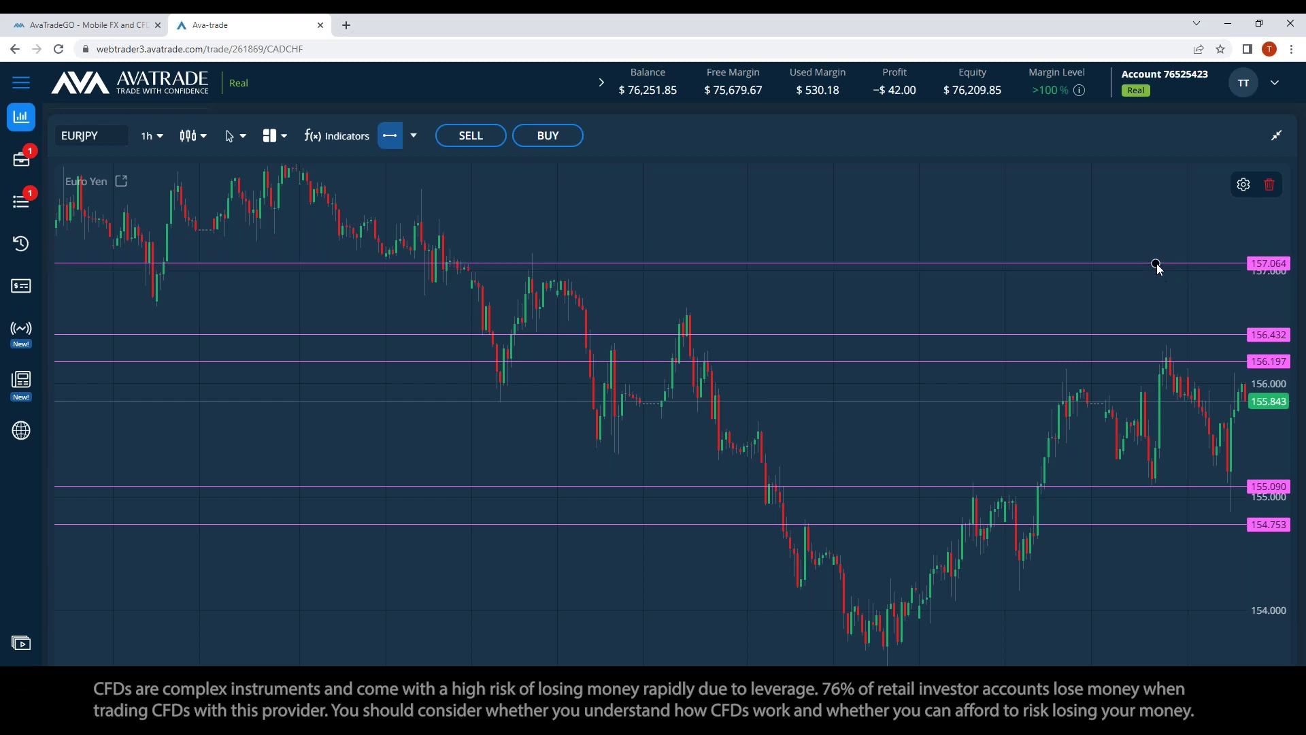
pyautogui.click(1156, 261)
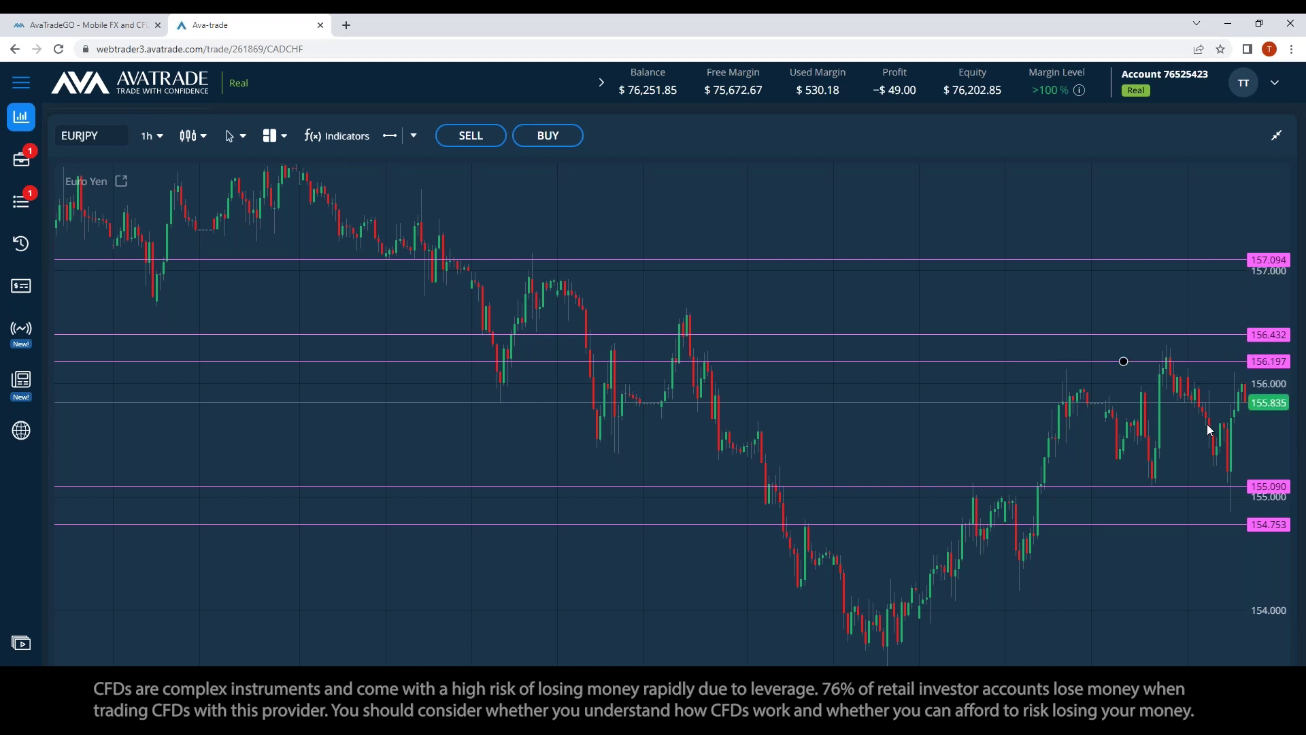
pyautogui.click(389, 138)
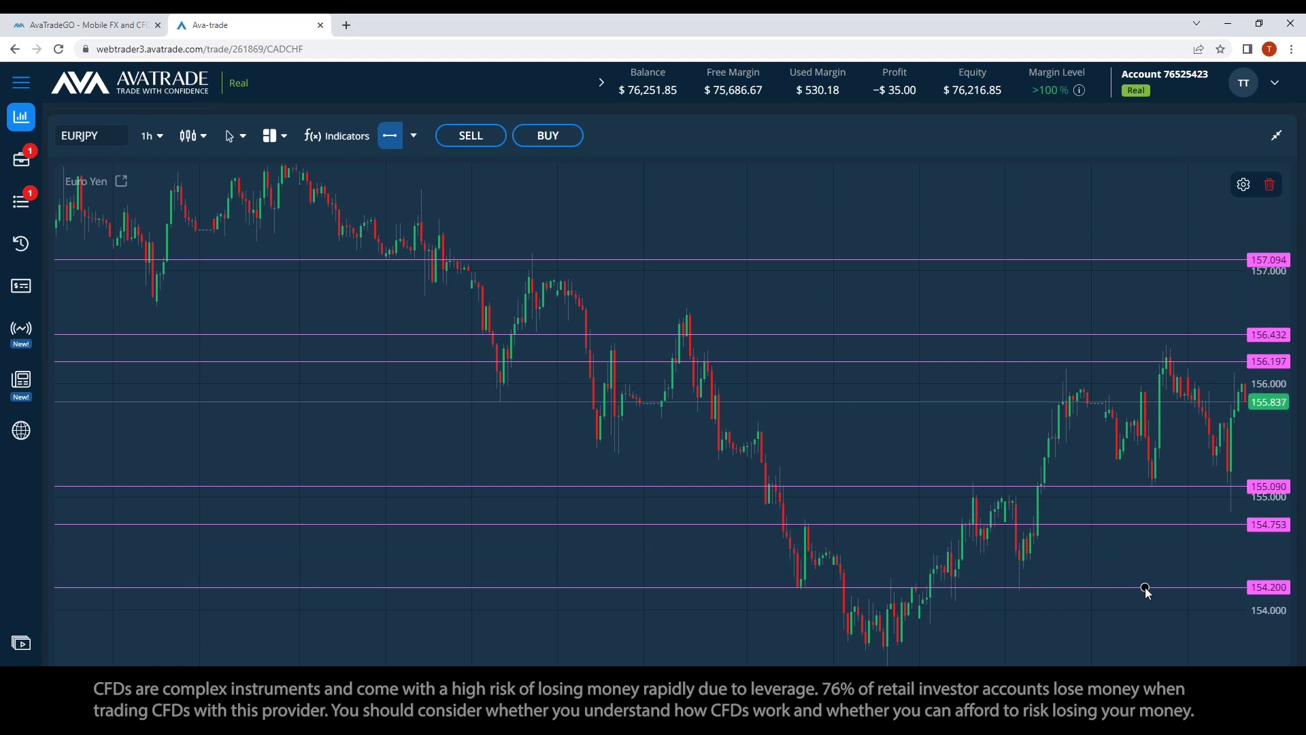
pyautogui.click(1146, 586)
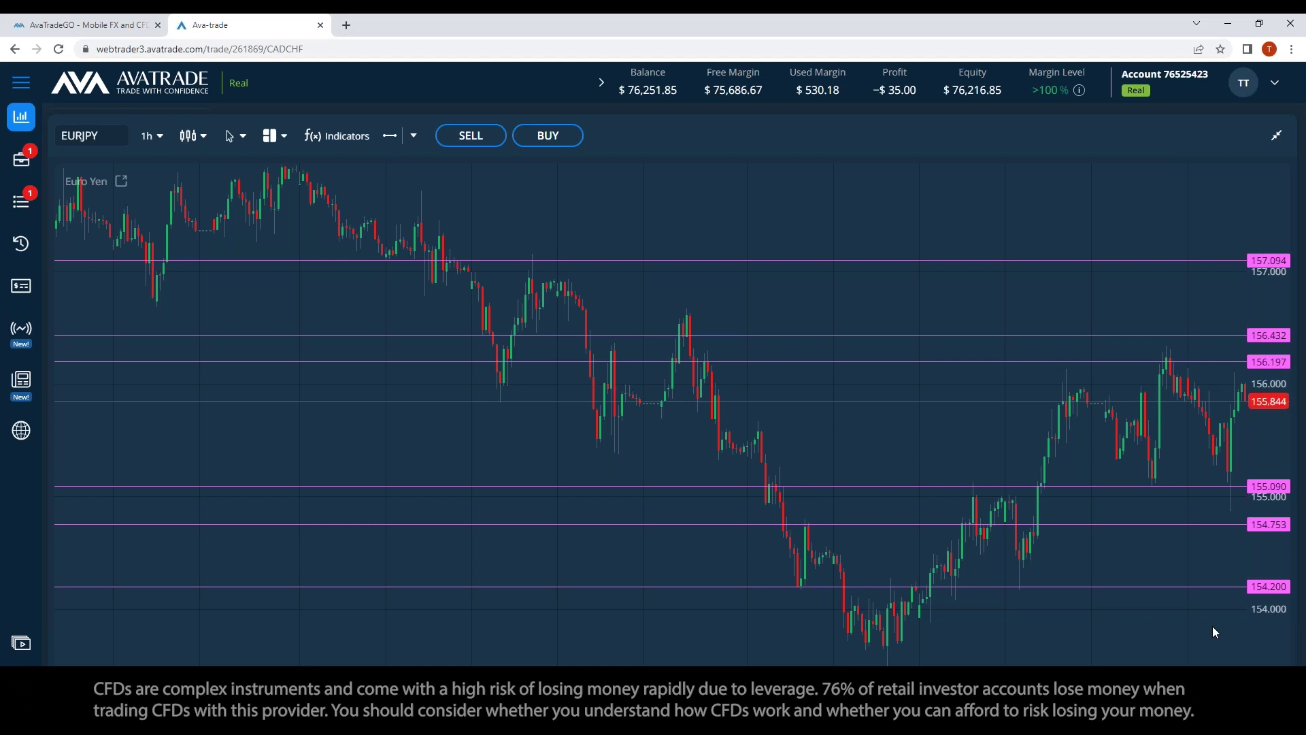
pyautogui.click(1072, 589)
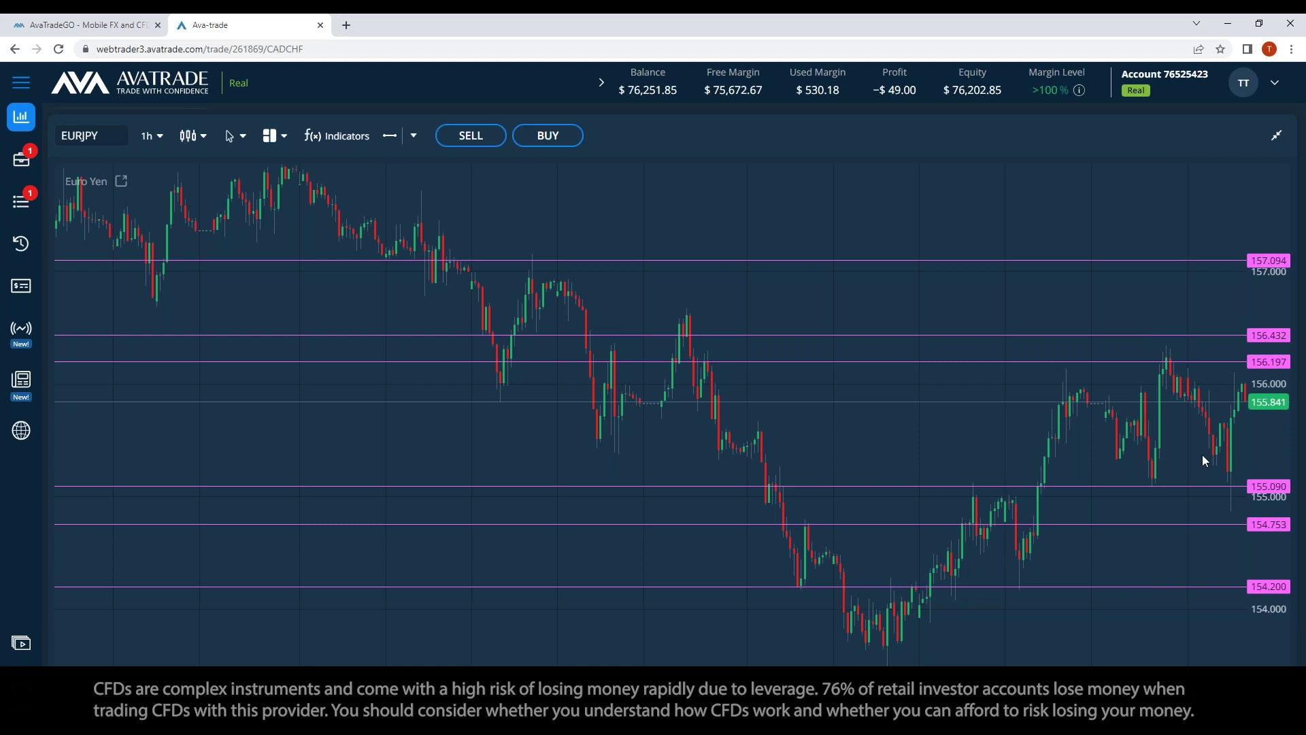
# Switch the expanded chart from EURJPY to GBPJPY
pyautogui.click(88, 137)
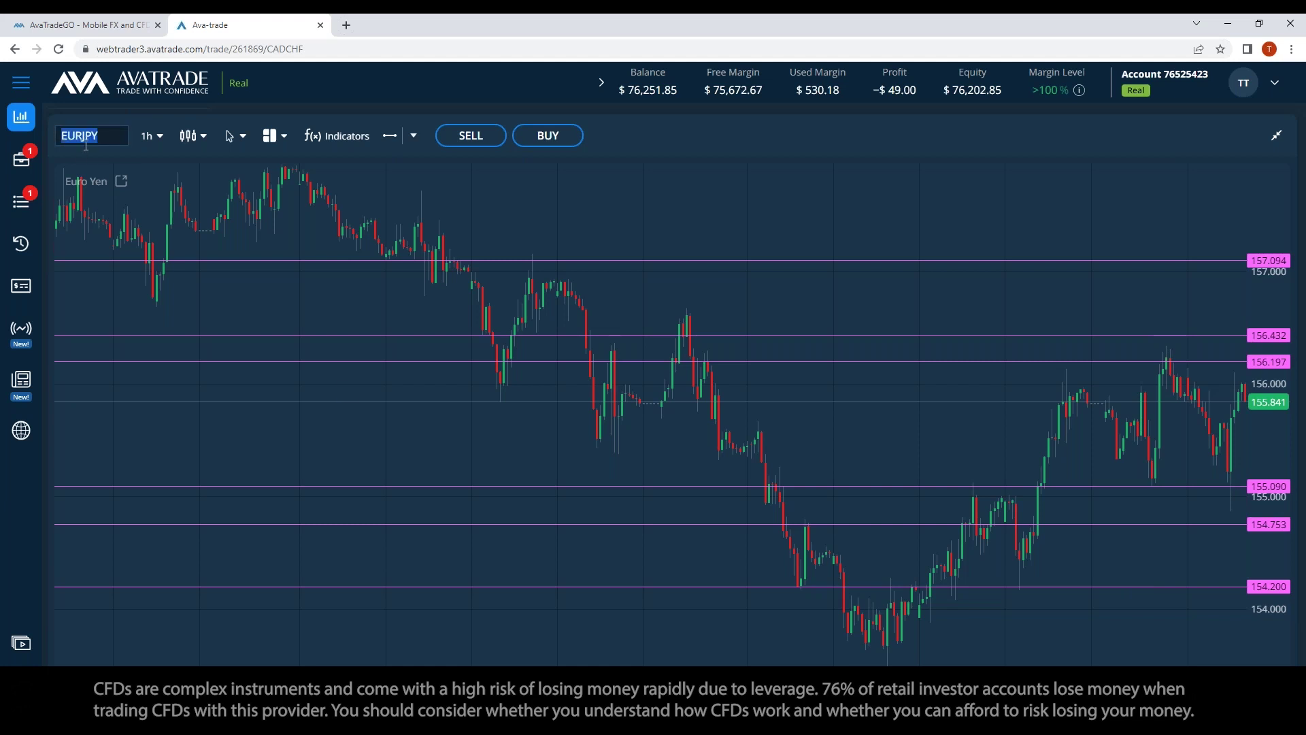
pyautogui.write('gbpjpy')
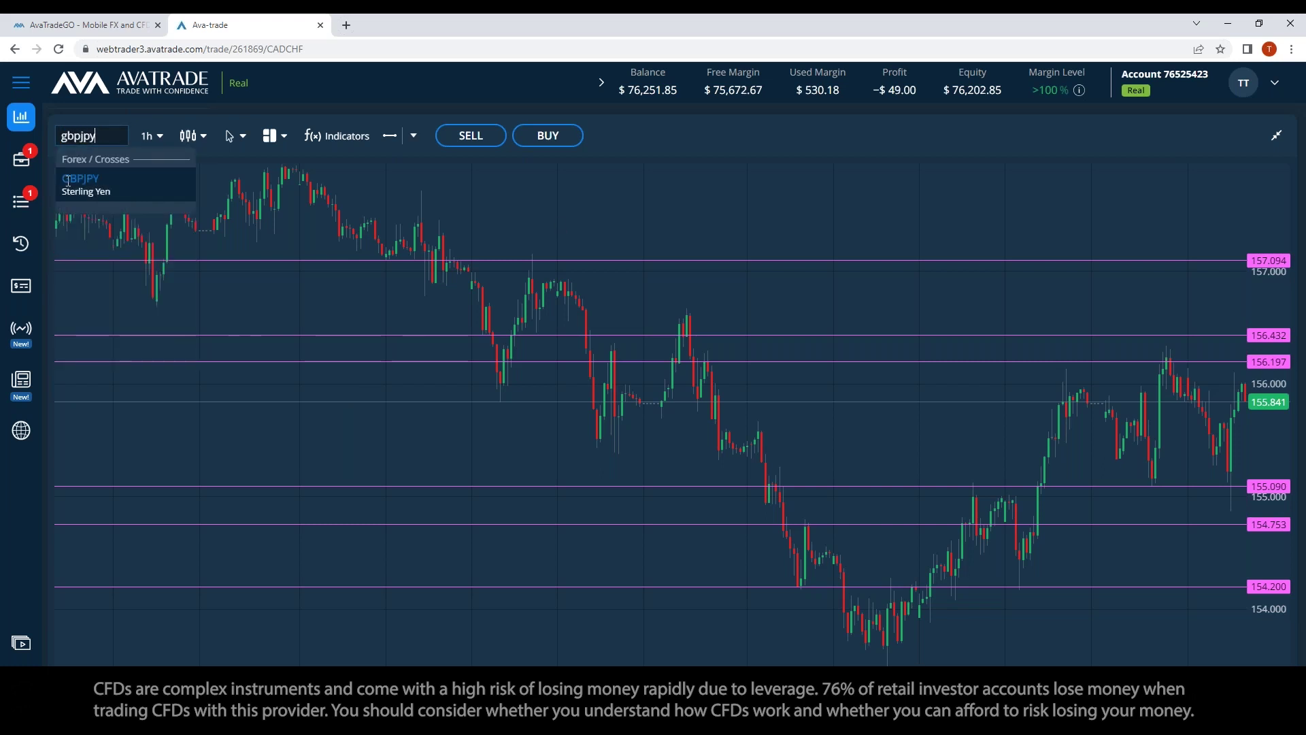
pyautogui.click(125, 171)
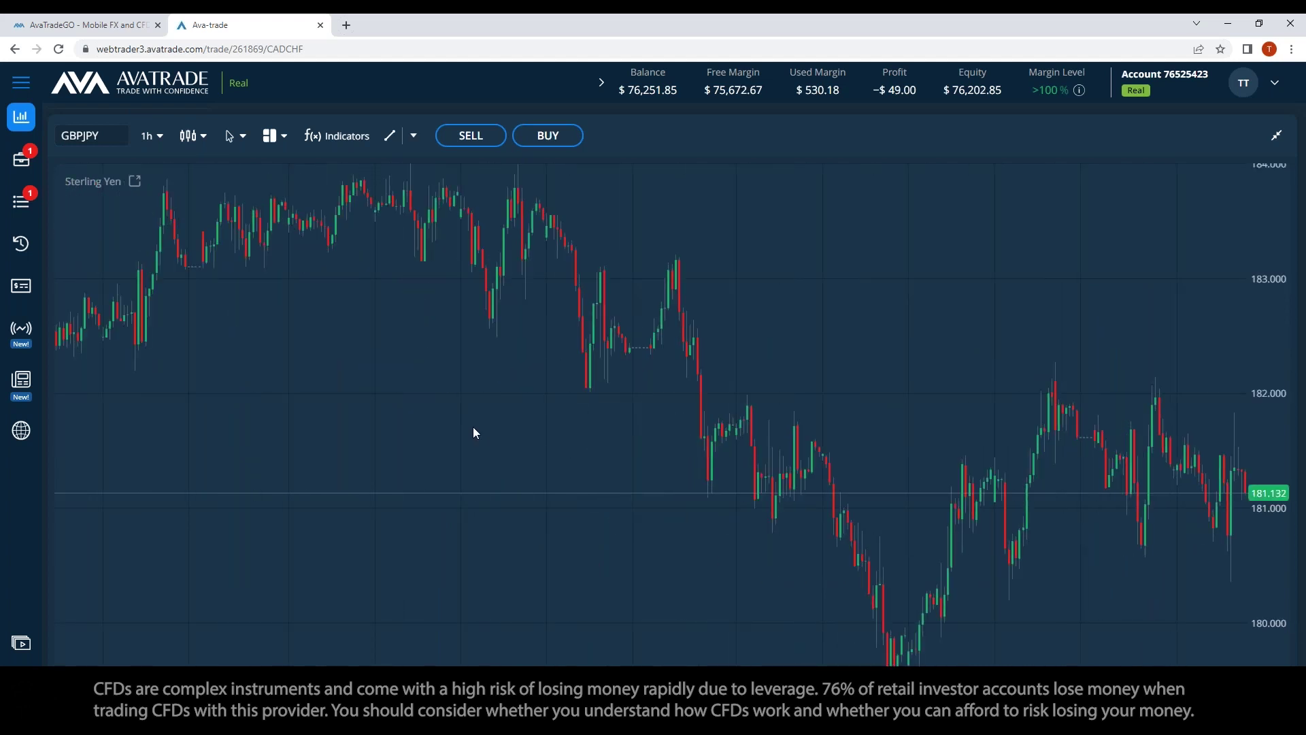
# Draw two horizontal price lines on the GBPJPY chart, at about 182.10 above the current price and about 180.36 below it
pyautogui.click(413, 135)
pyautogui.click(419, 198)
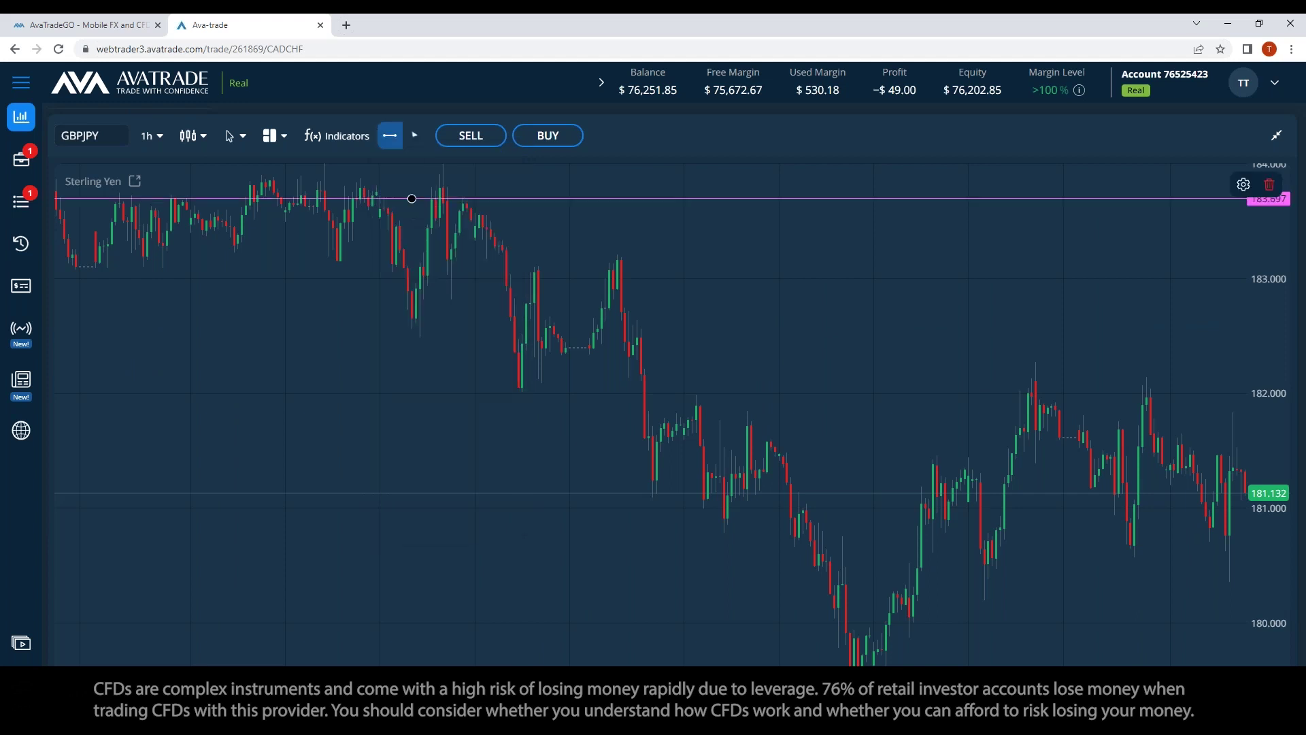
pyautogui.click(1161, 381)
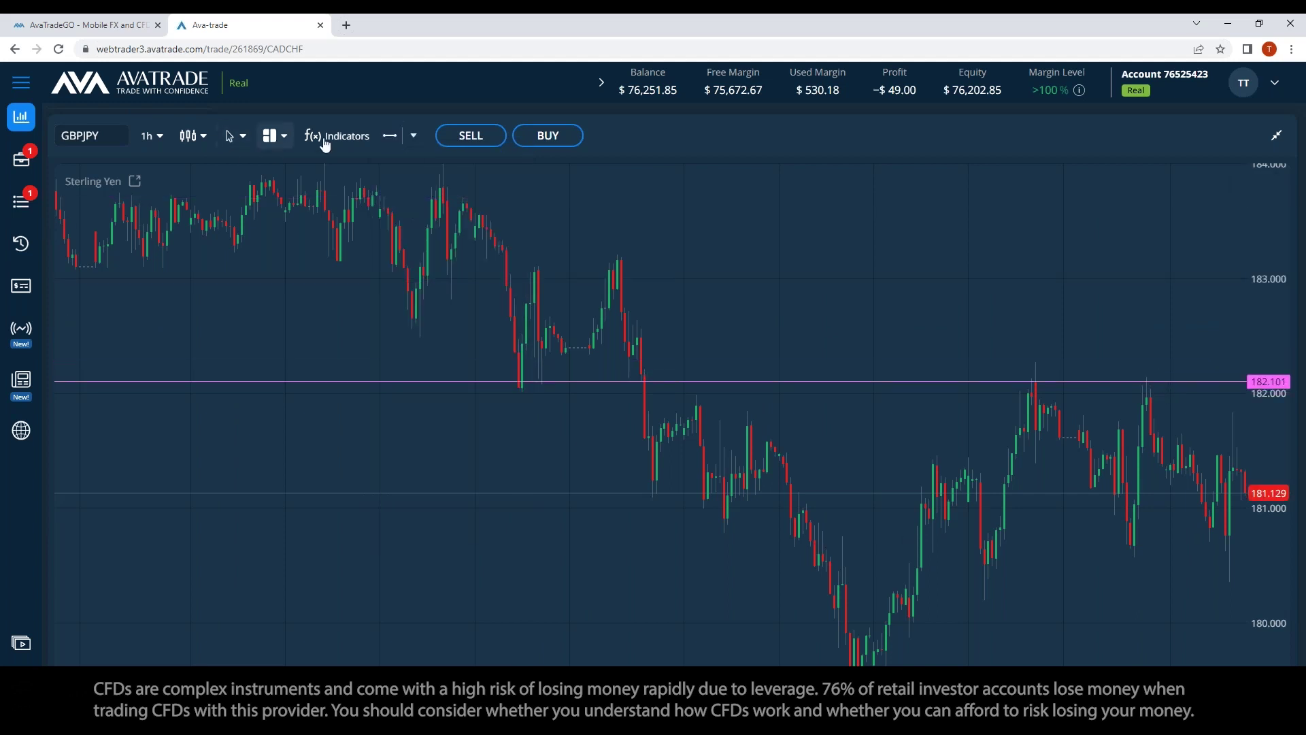
pyautogui.click(390, 136)
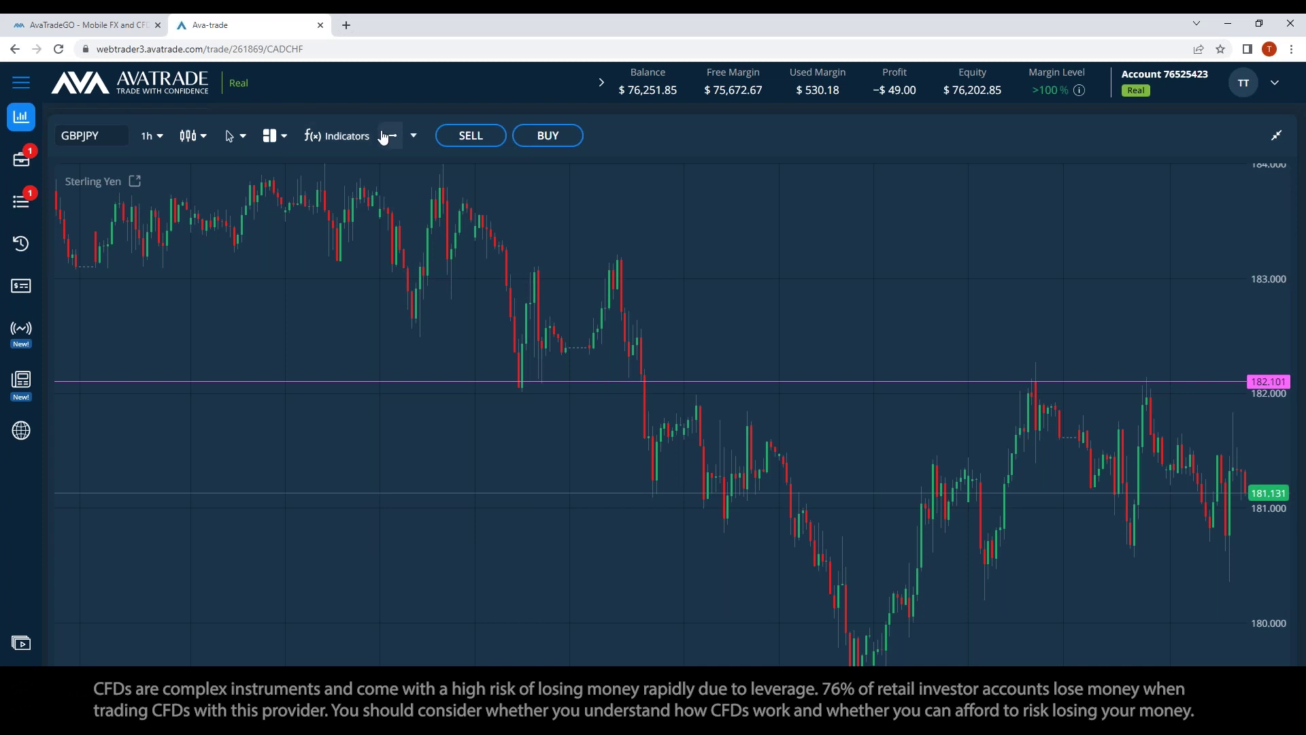
pyautogui.click(964, 583)
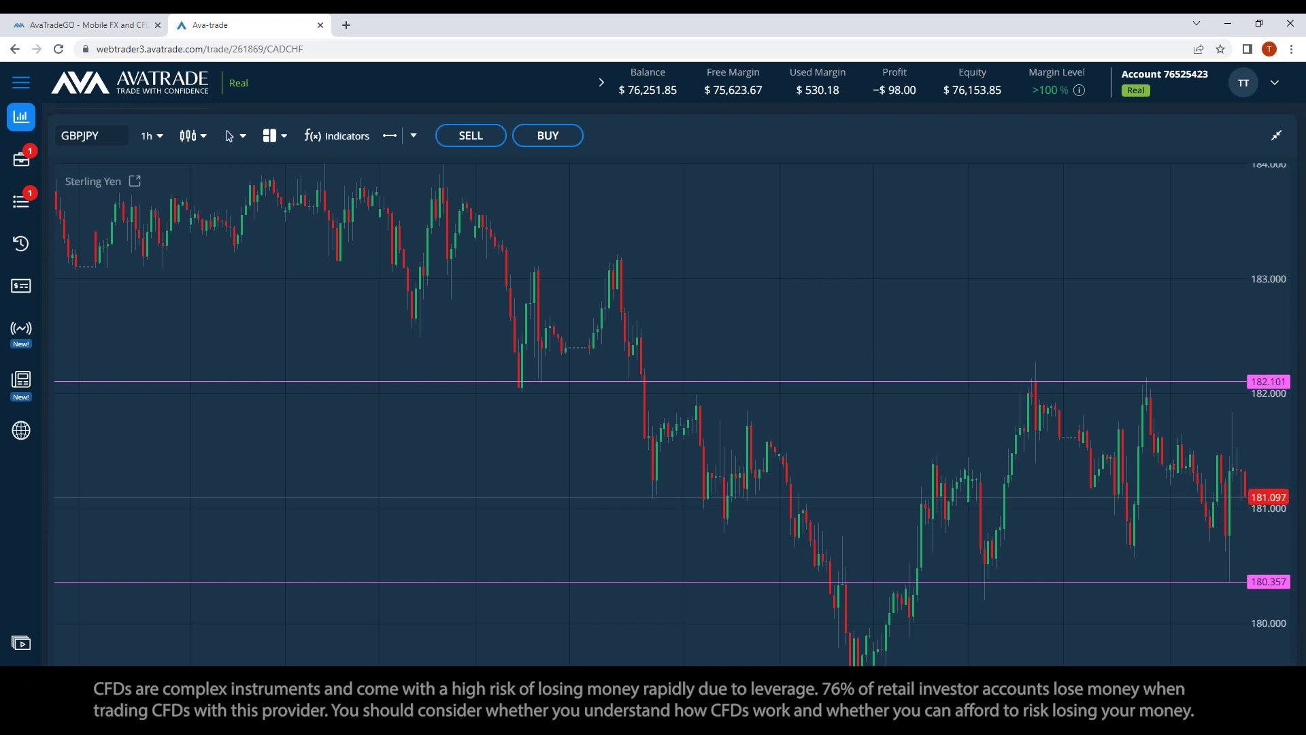
# Add a second pair of horizontal price lines outside the first two, at about 182.42 and about 180.07
pyautogui.click(390, 135)
pyautogui.click(708, 209)
pyautogui.click(1223, 344)
pyautogui.click(389, 136)
pyautogui.click(886, 339)
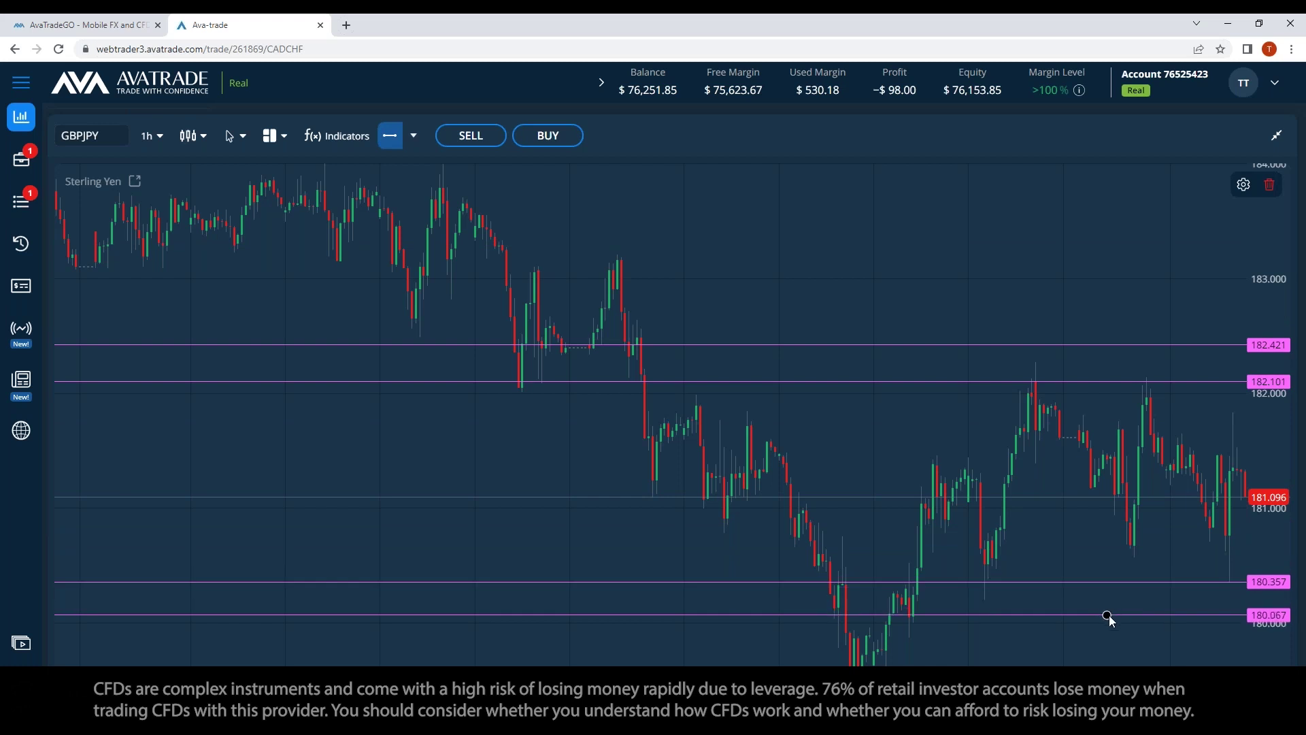
pyautogui.click(1107, 615)
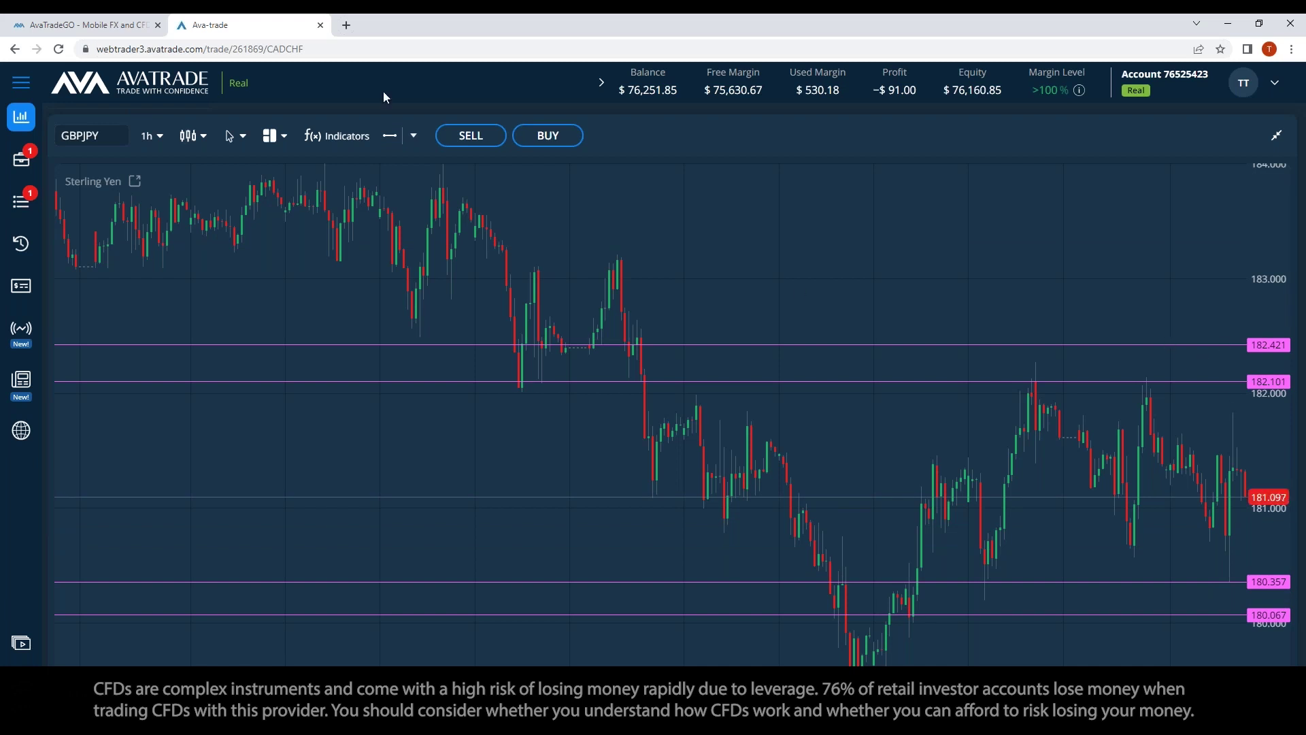
# Add an uppermost horizontal price line to the GBPJPY chart at about 183.16
pyautogui.click(390, 136)
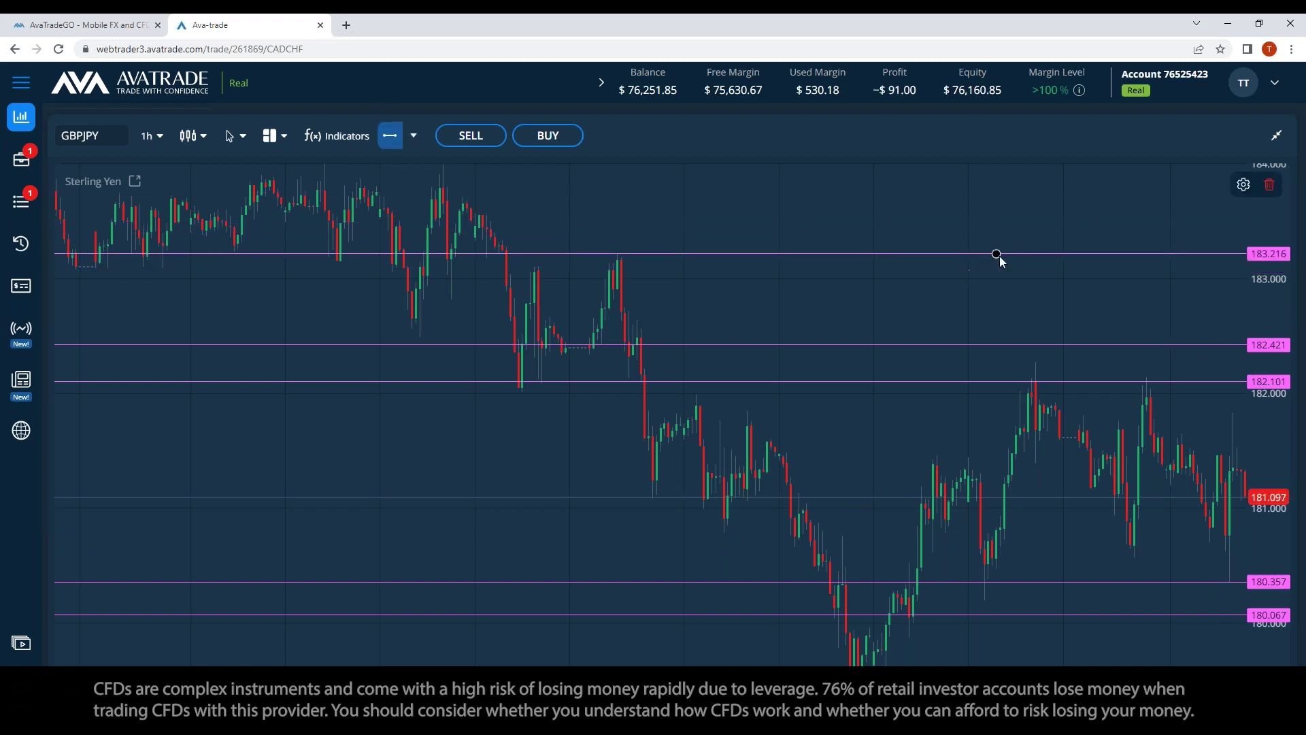
pyautogui.click(1008, 262)
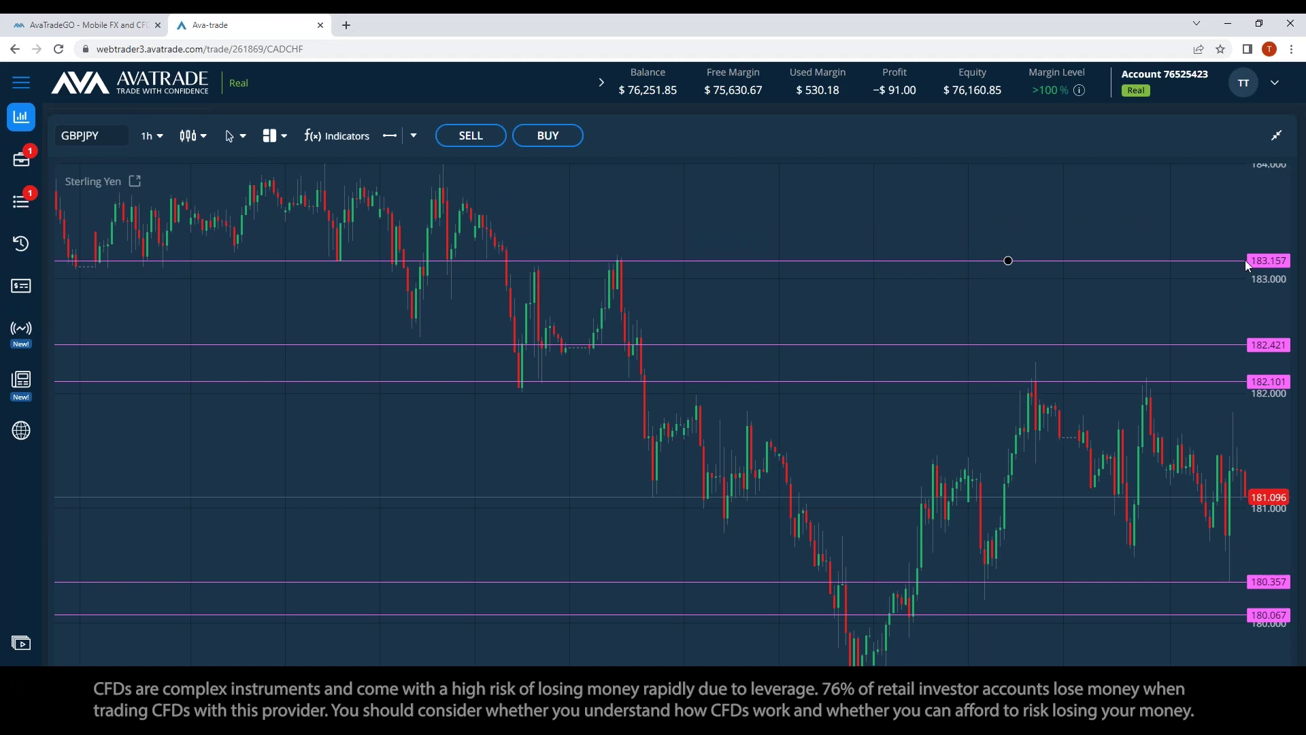
pyautogui.click(389, 136)
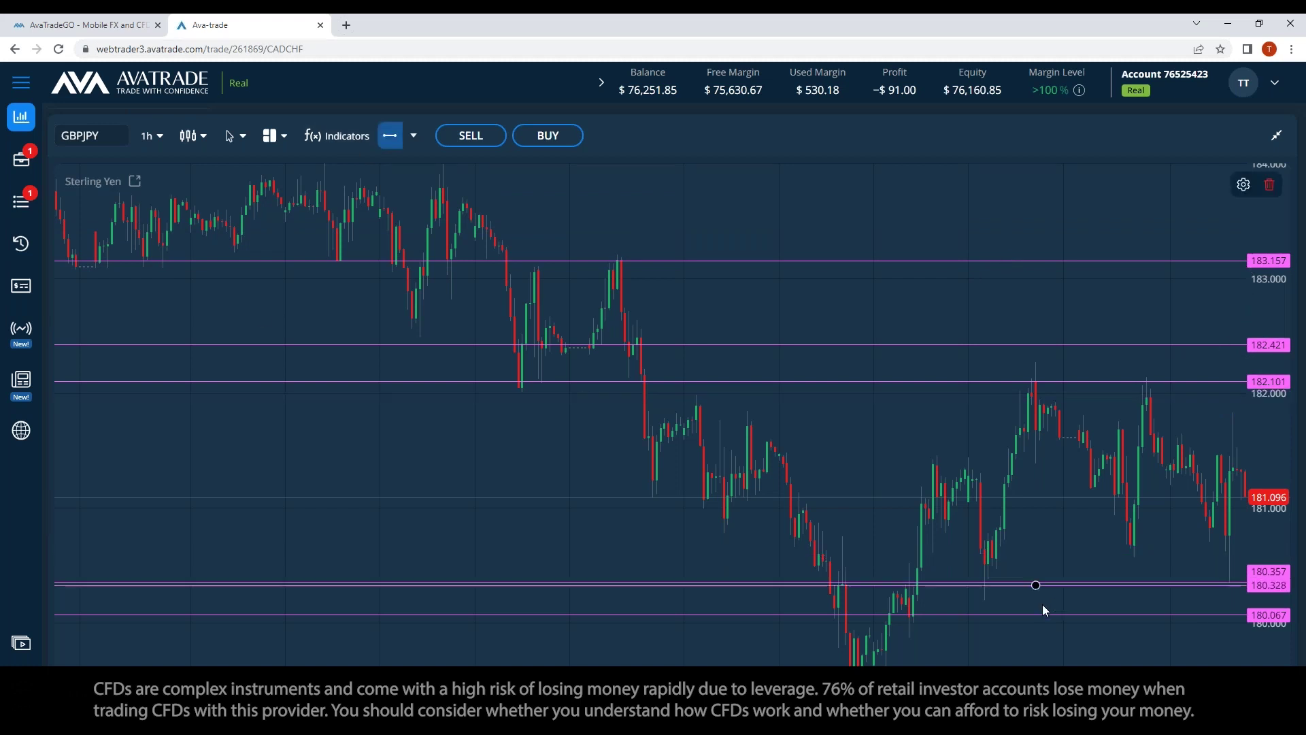
pyautogui.press('Escape')
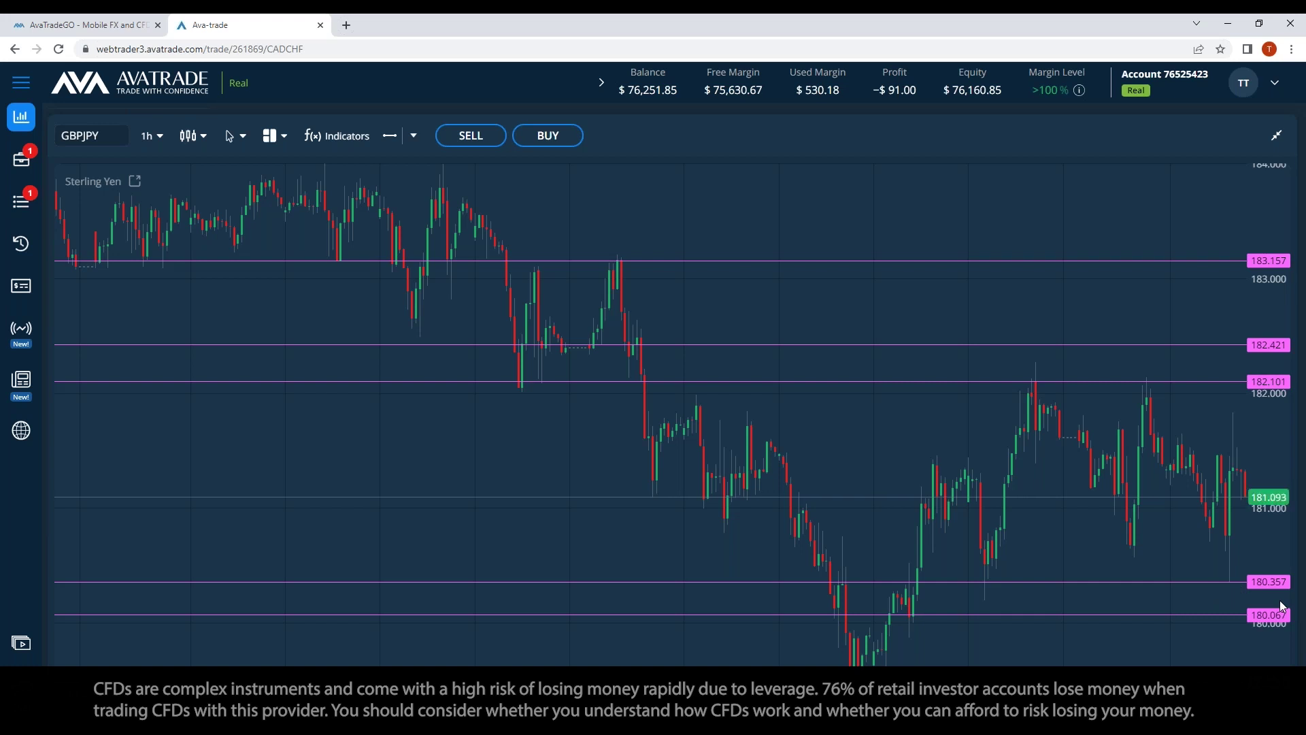
# Open the Economic Calendar and show the events for 19 July 2023
pyautogui.click(24, 442)
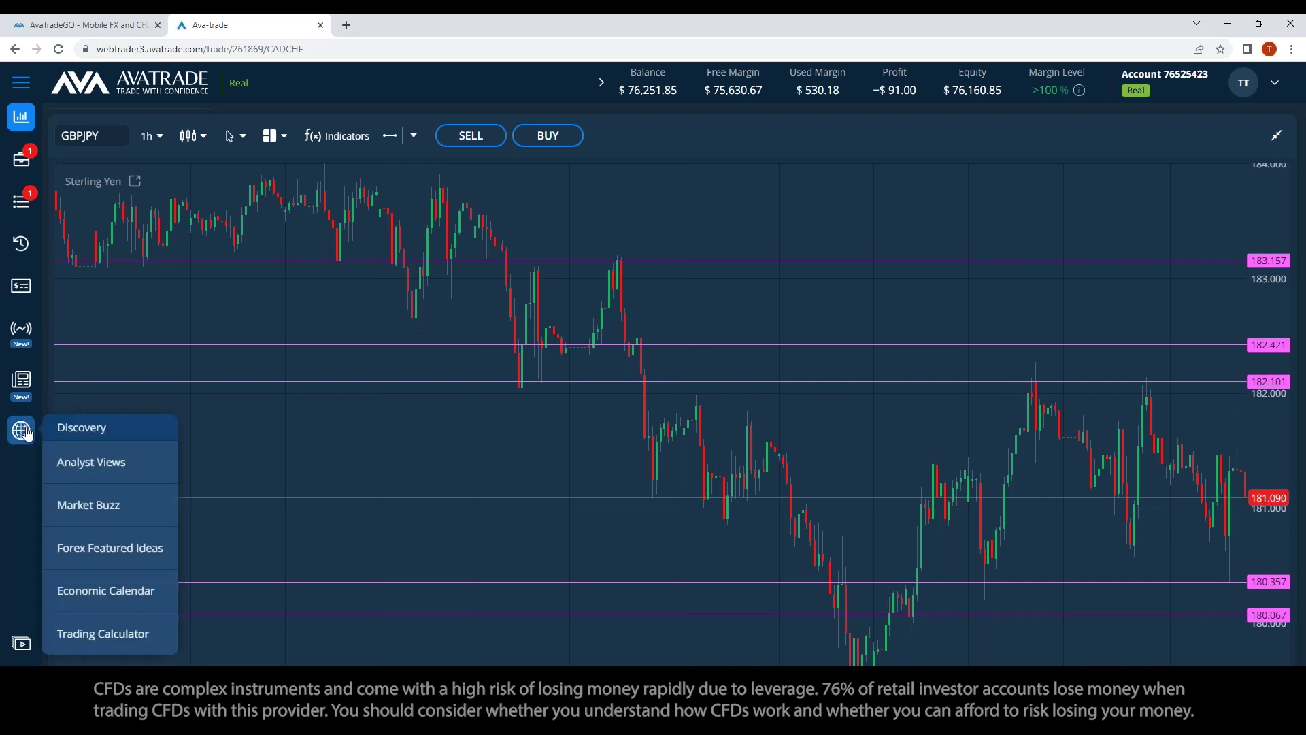
pyautogui.click(117, 592)
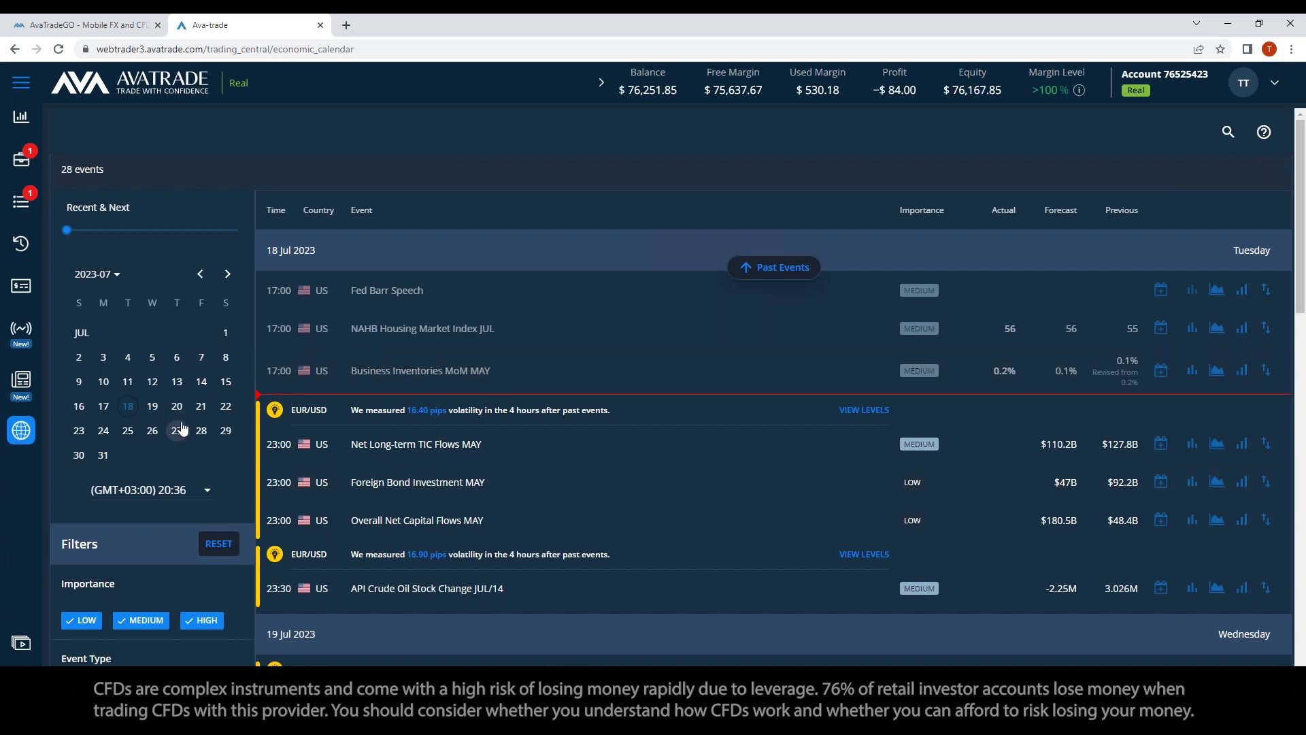
pyautogui.click(152, 415)
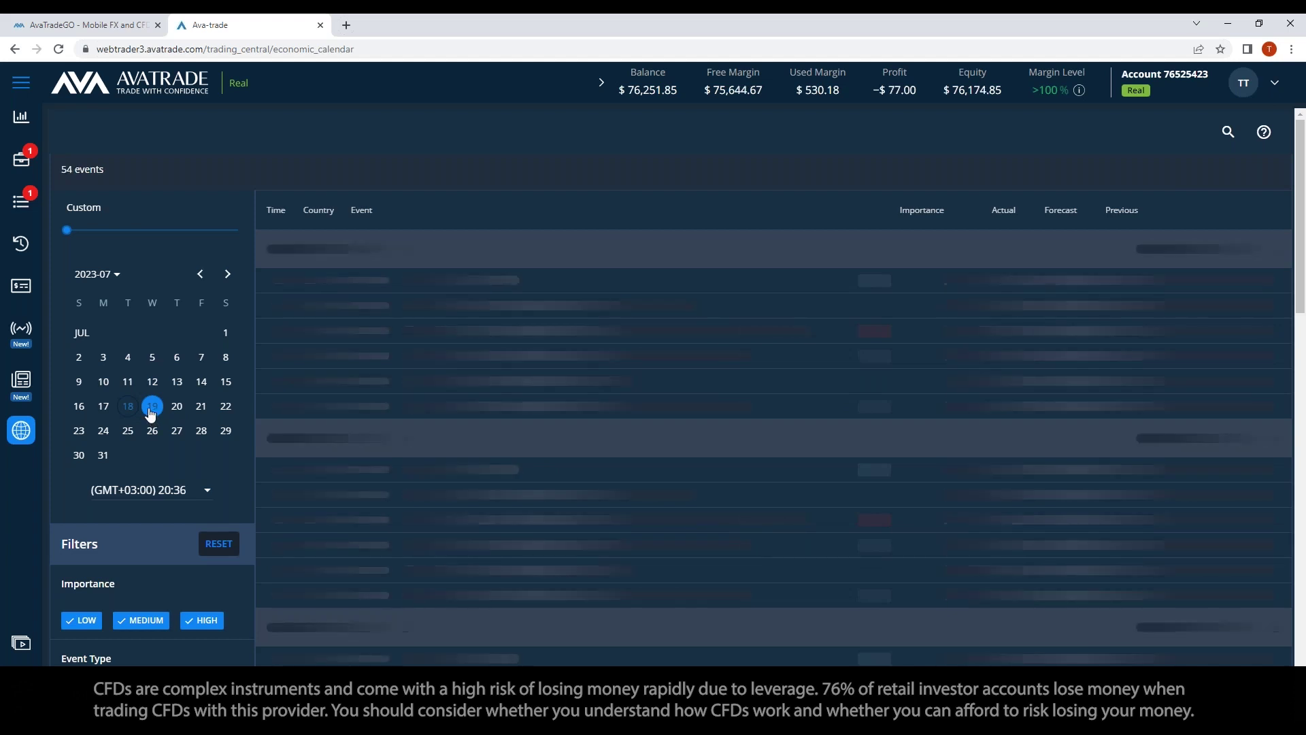
pyautogui.click(153, 406)
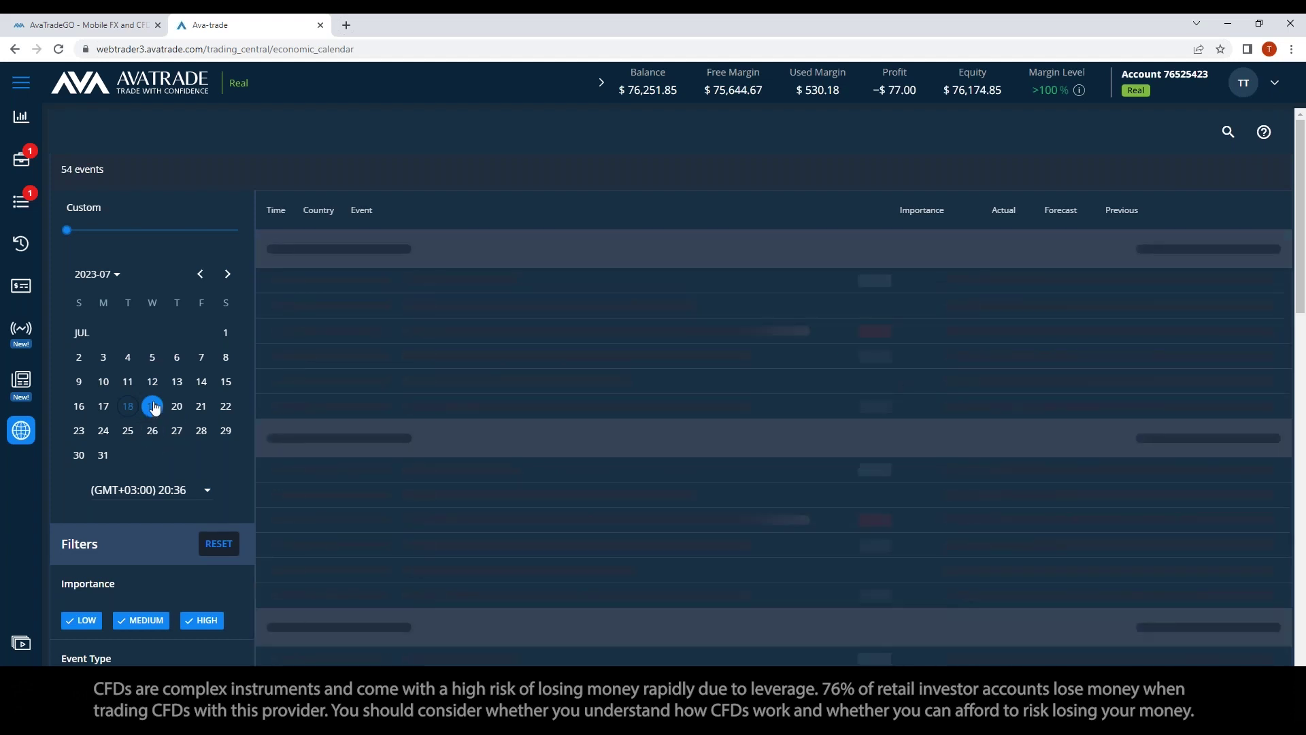
pyautogui.click(132, 410)
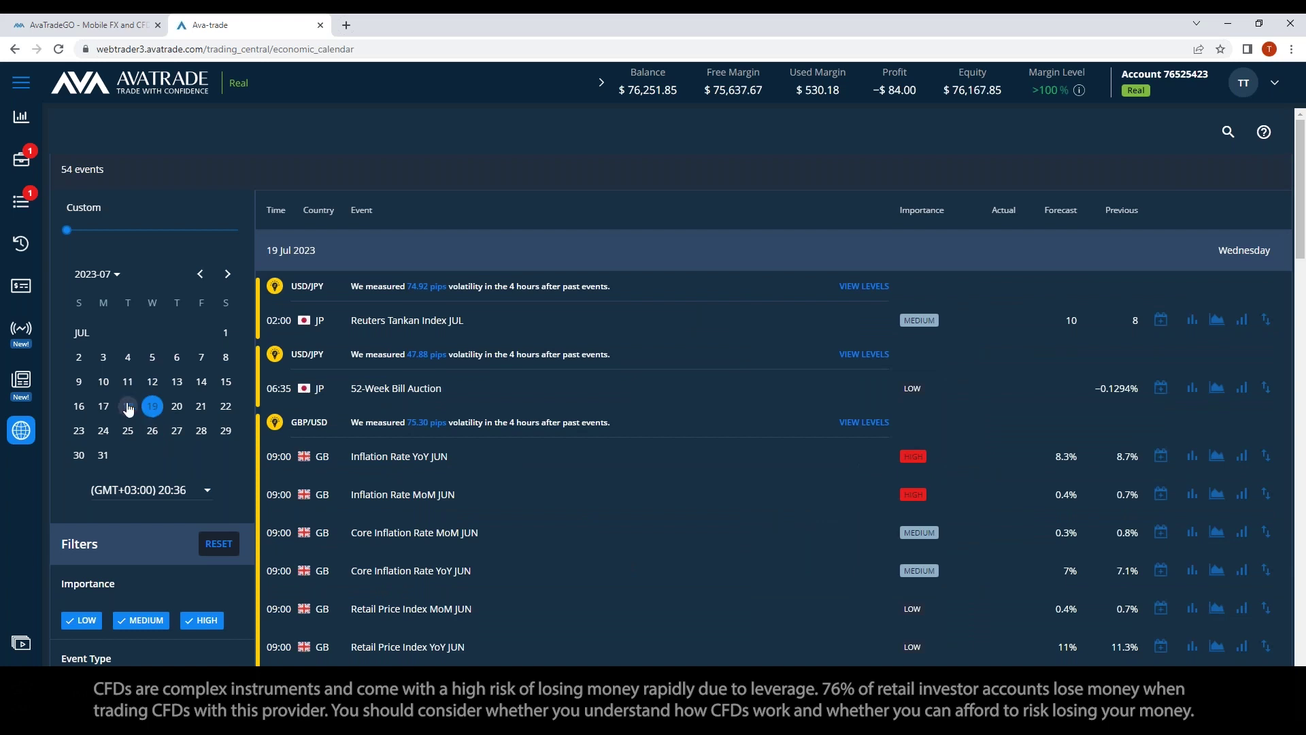
pyautogui.click(151, 411)
pyautogui.scroll(-1, 644, 533)
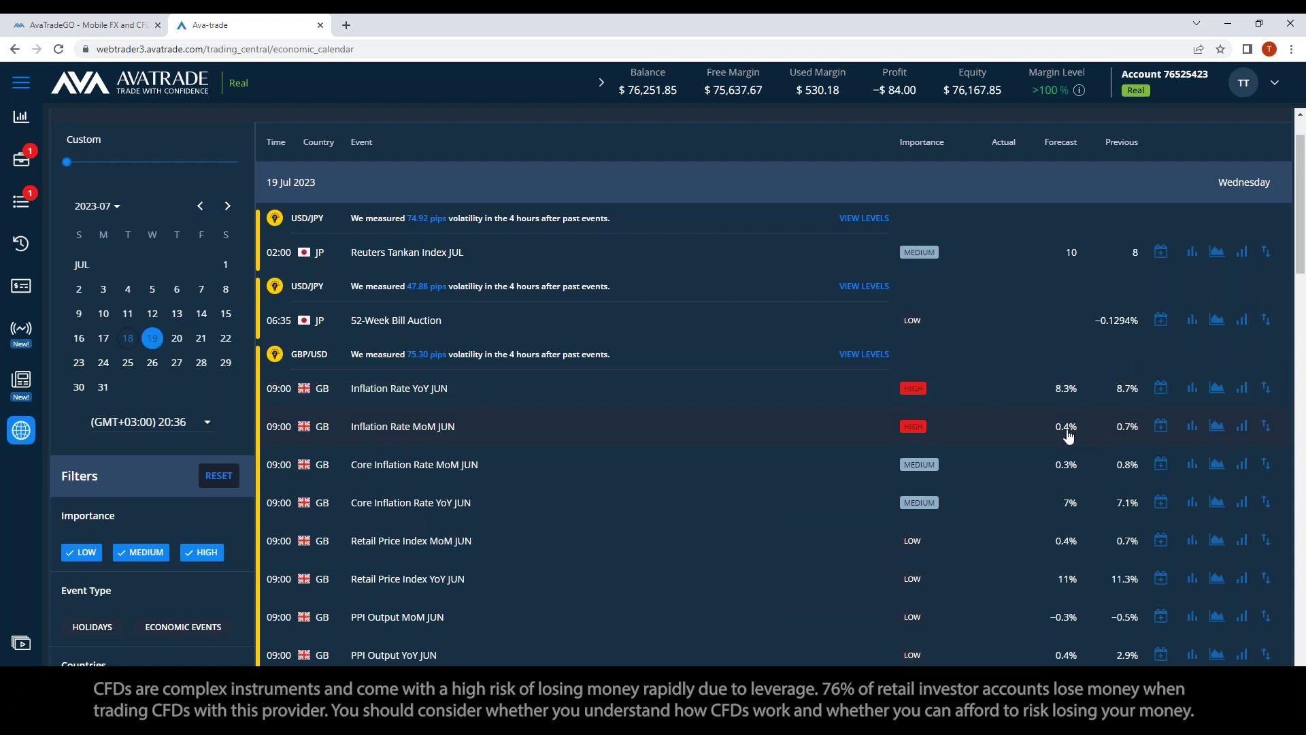
# Open the volatility history of the GB Inflation Rate YoY event and set its currency pair to GBP/JPY
pyautogui.click(1242, 390)
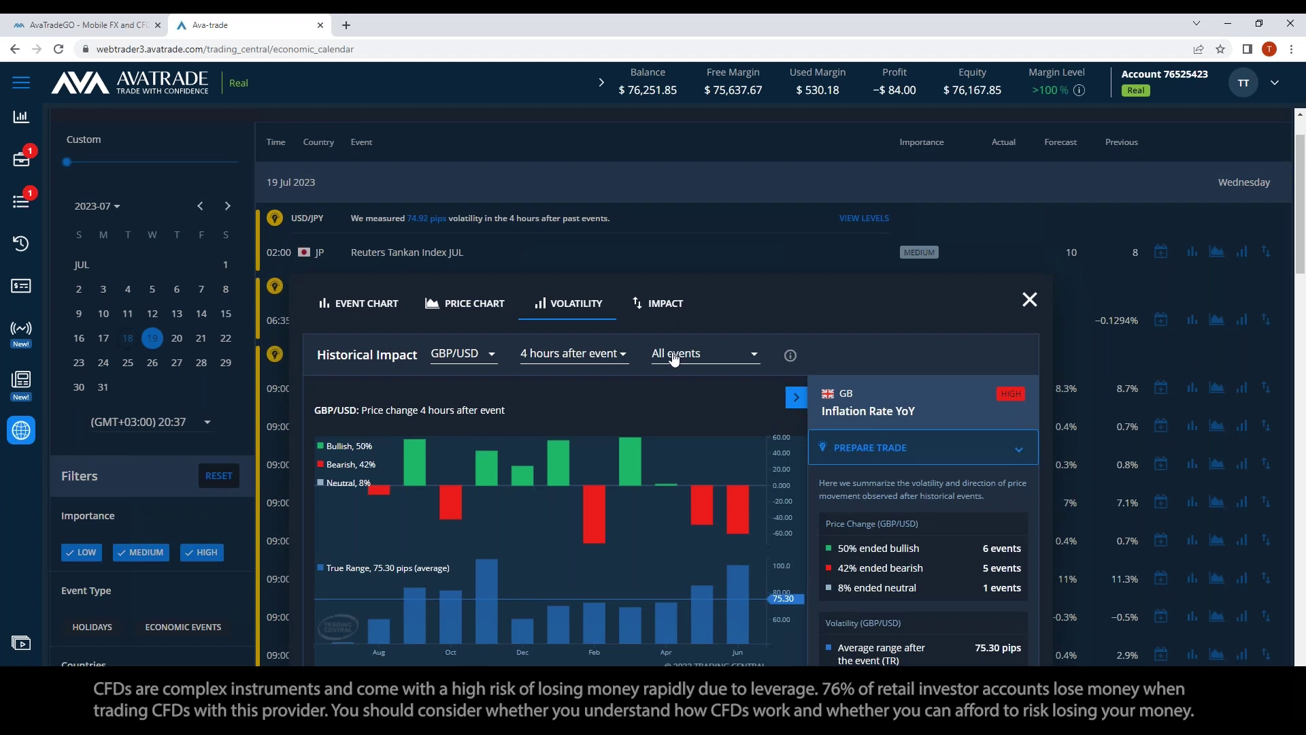
pyautogui.click(465, 361)
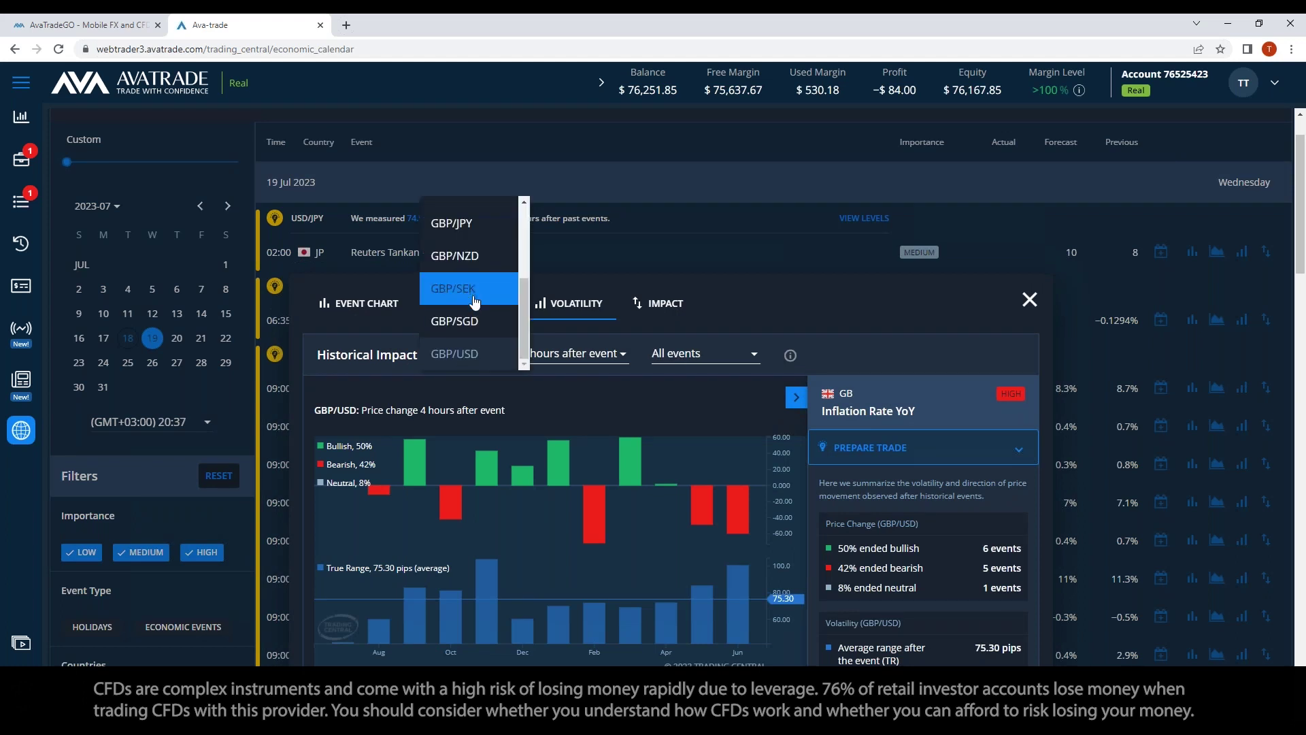
pyautogui.scroll(-3, 459, 272)
pyautogui.click(451, 144)
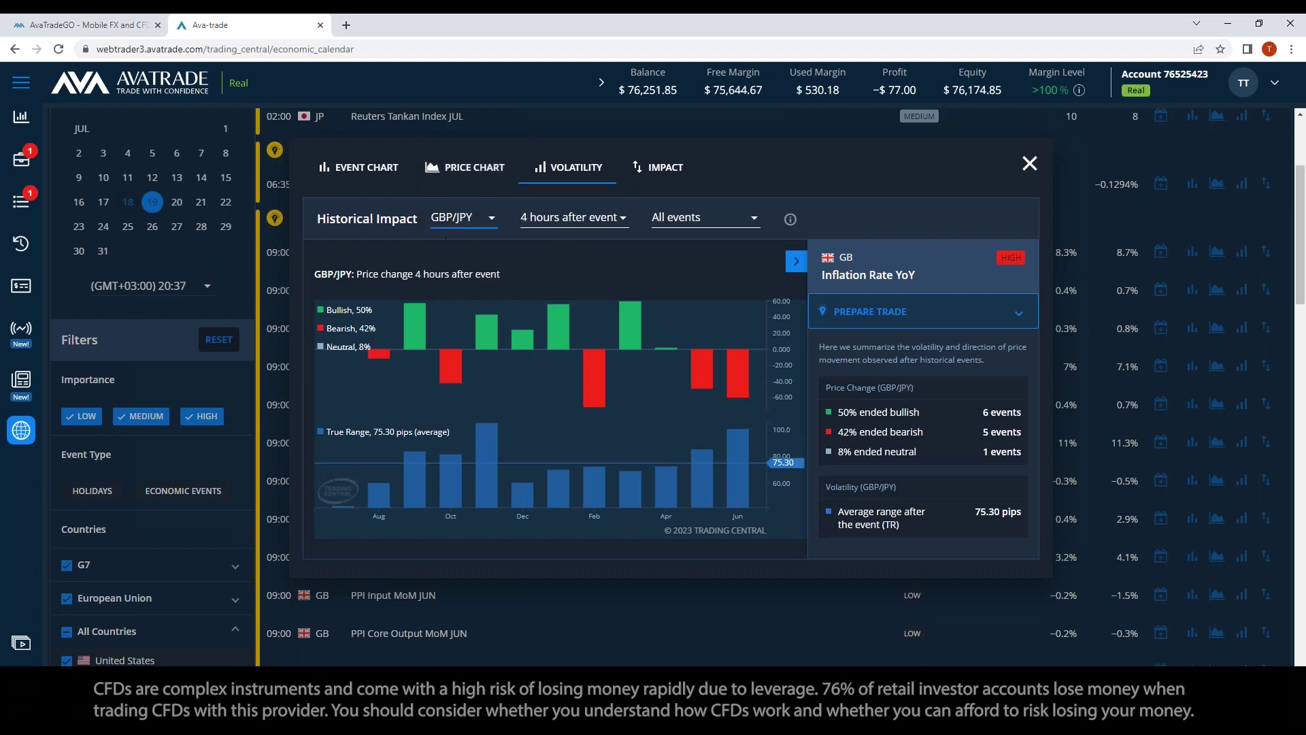
pyautogui.scroll(2, 491, 295)
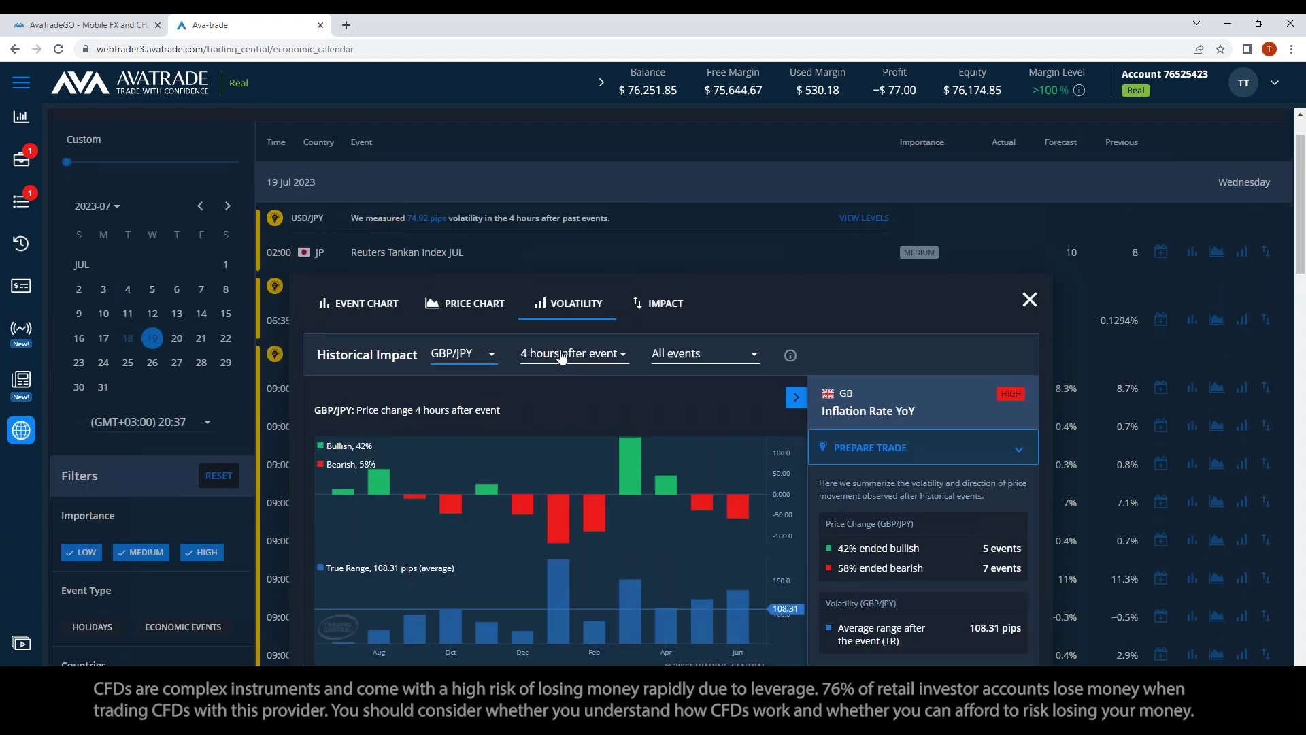
# Review the time-frame options, filter the historical impact to Actual above forecast and highlight the average range after the event
pyautogui.click(562, 356)
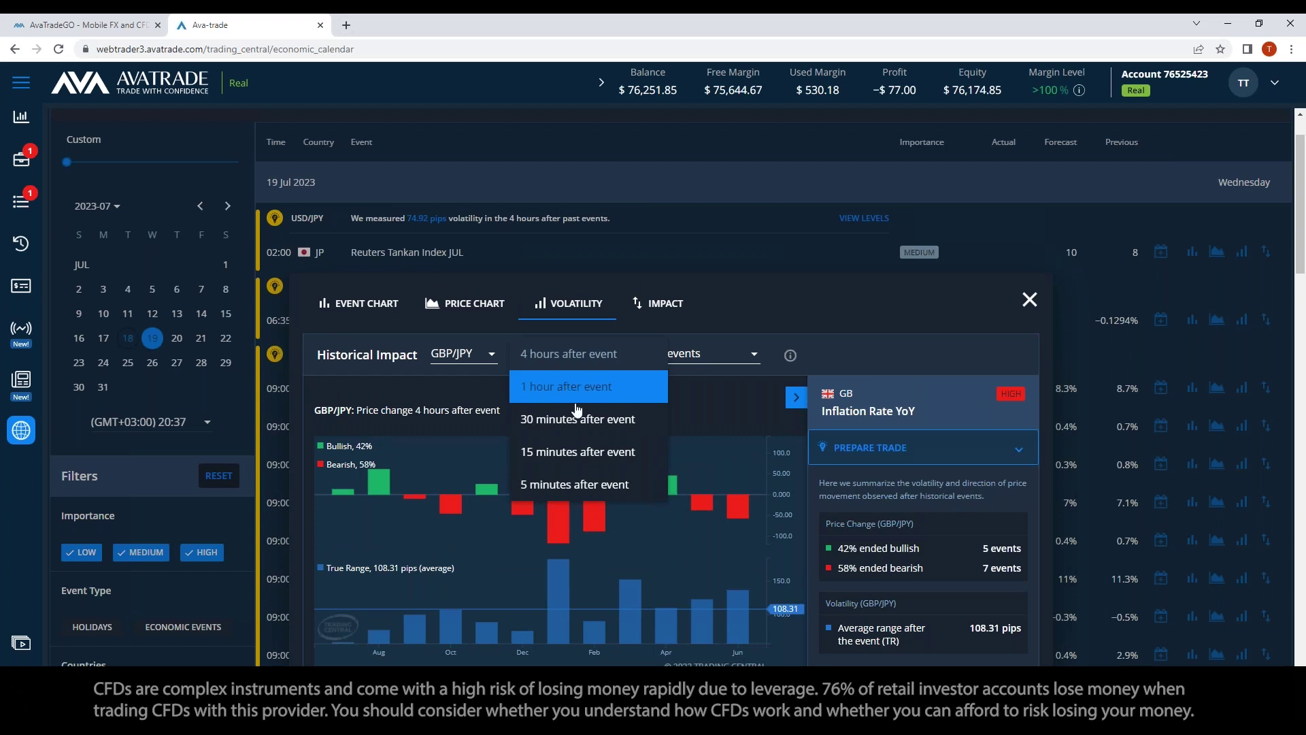
pyautogui.click(566, 356)
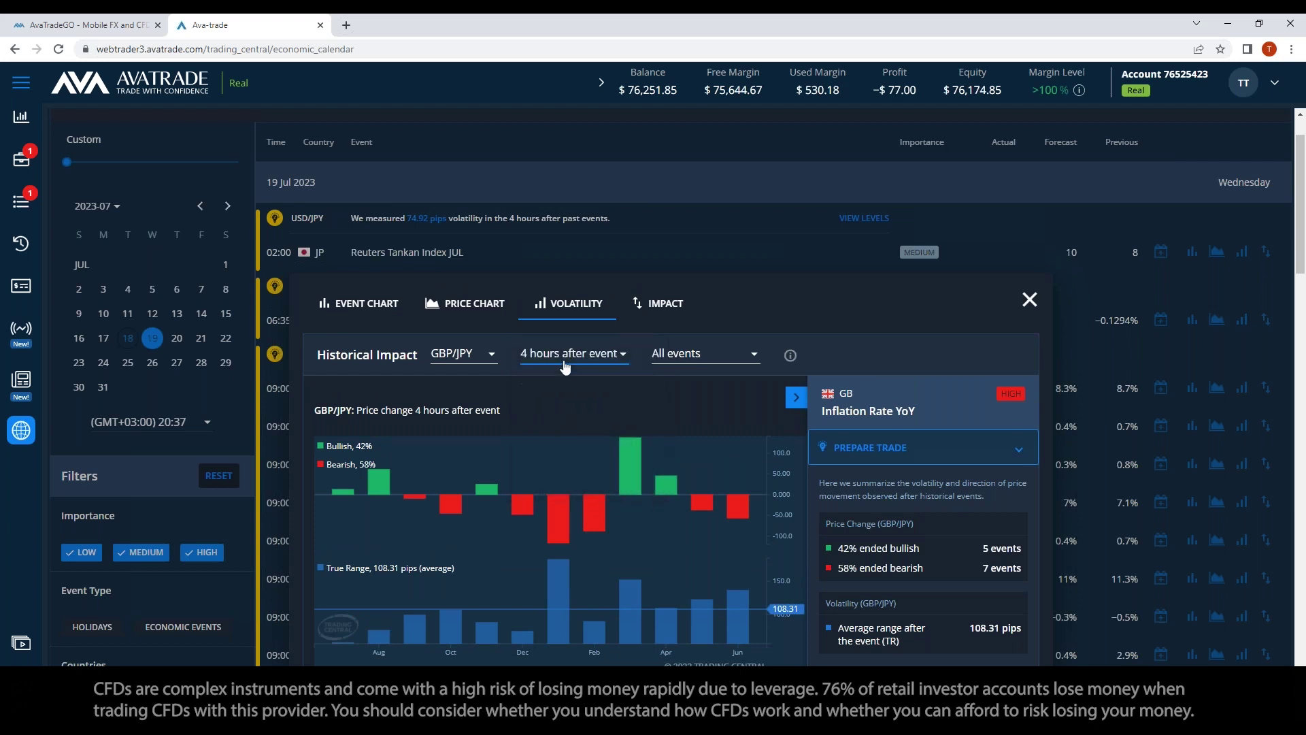
pyautogui.click(689, 353)
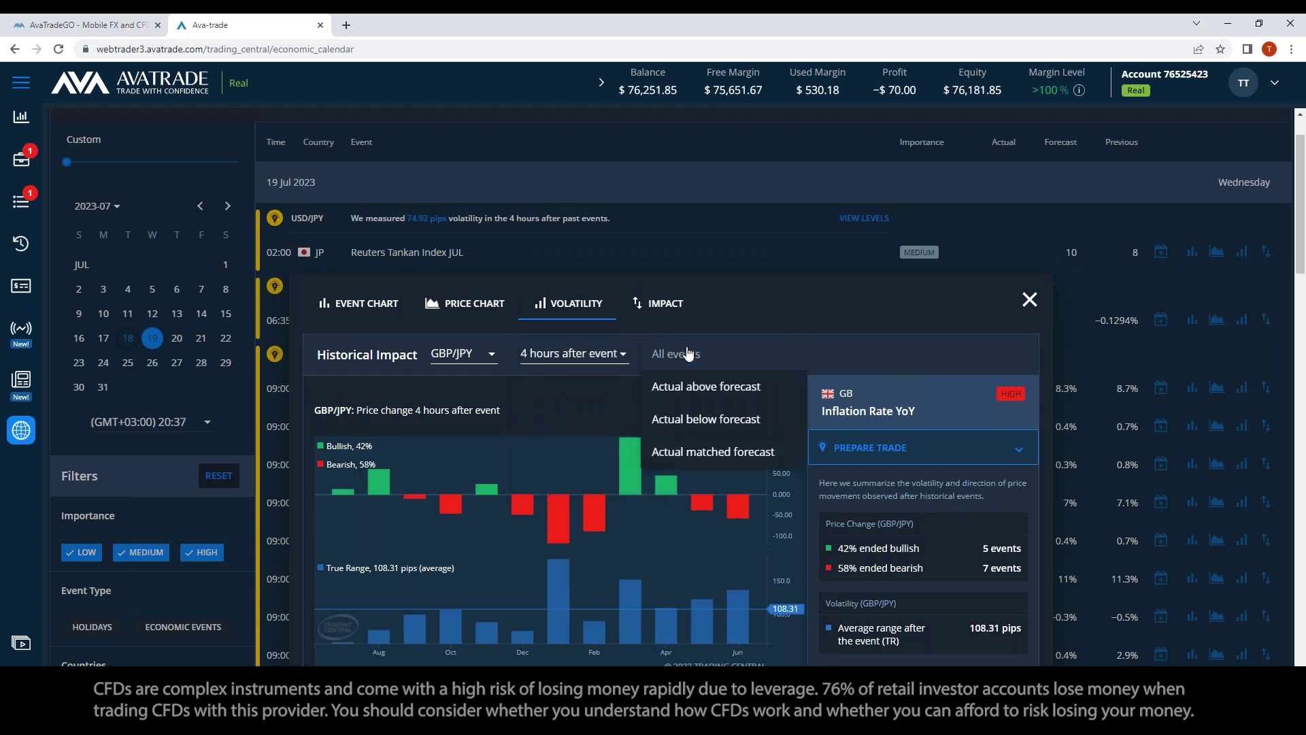
pyautogui.click(705, 387)
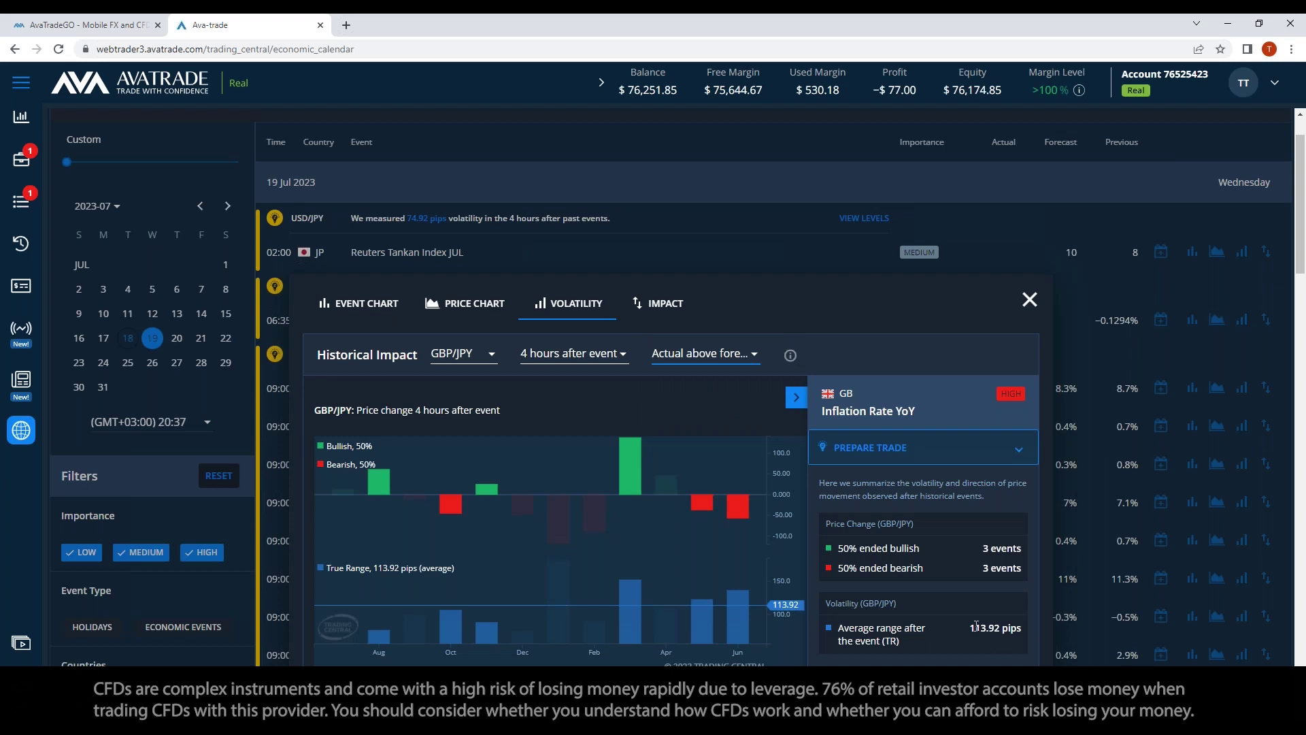
pyautogui.moveTo(971, 627); pyautogui.dragTo(1028, 634)
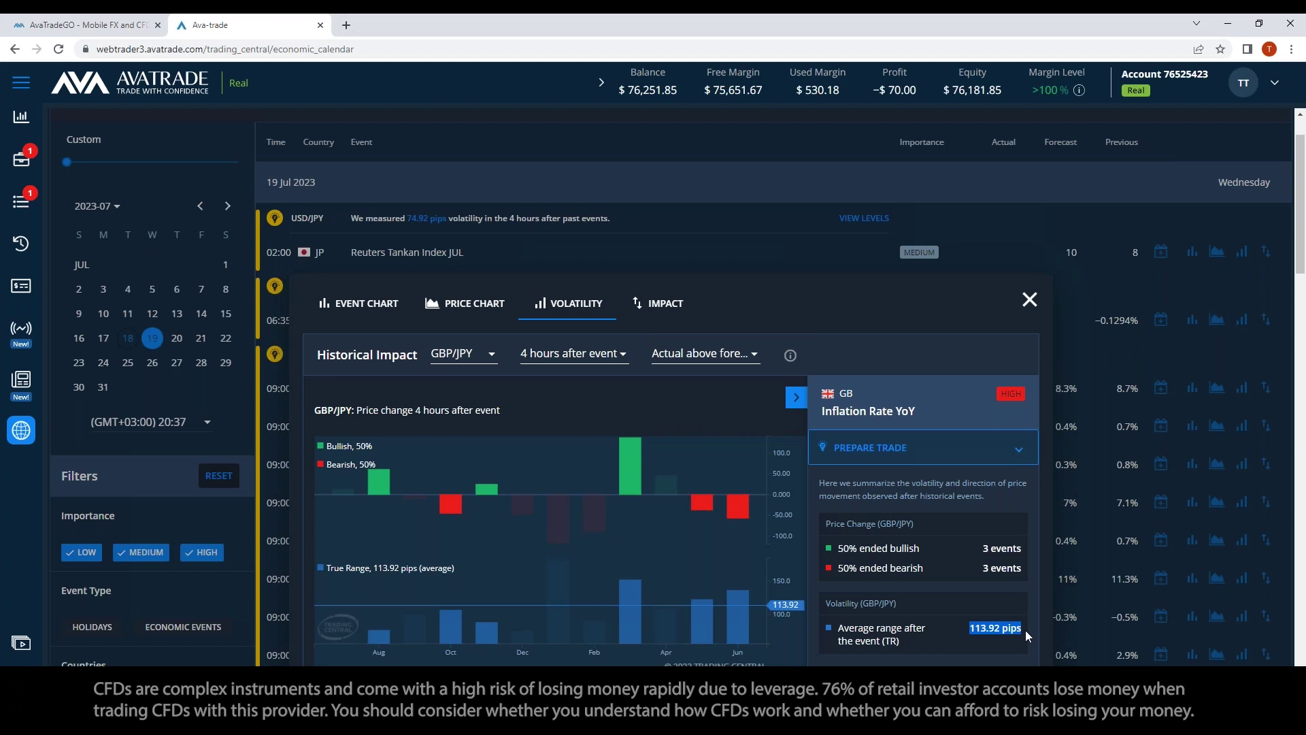
# Examine the average range with the filter on Actual below forecast, and view the Actual matched forecast results
pyautogui.click(708, 358)
pyautogui.click(708, 383)
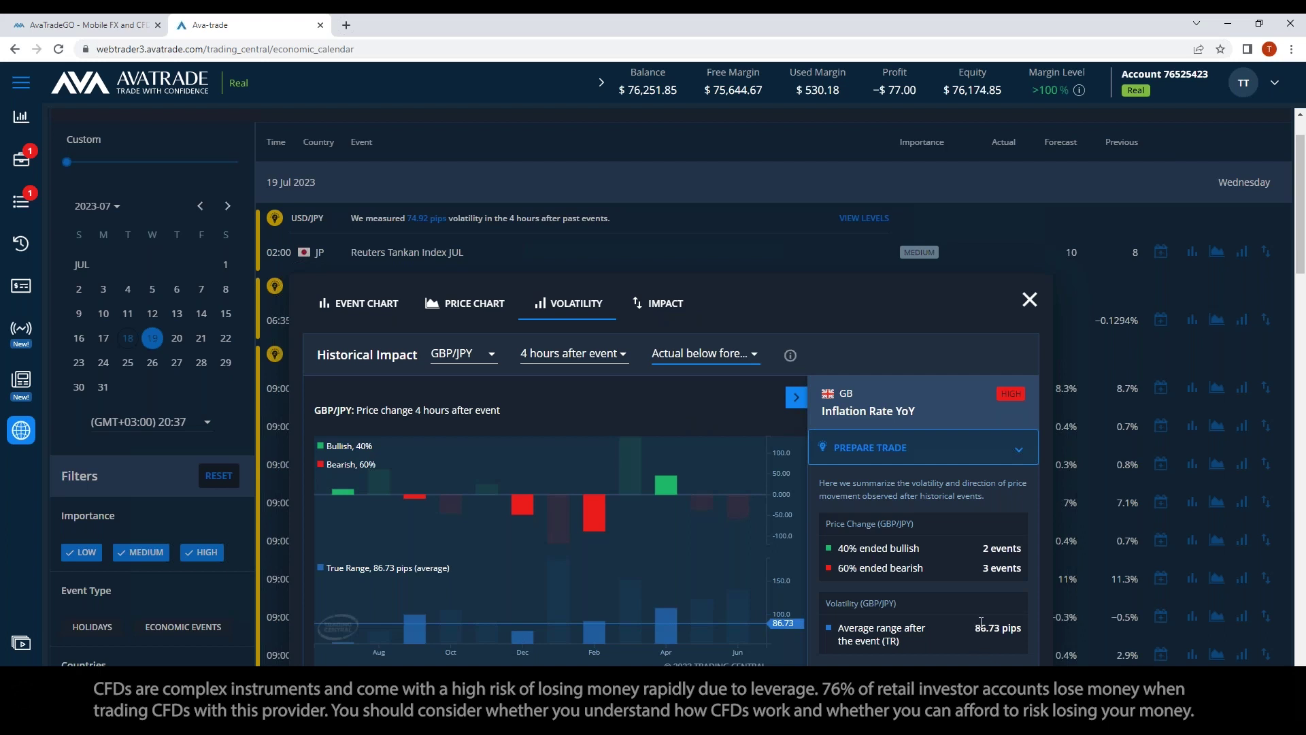
pyautogui.moveTo(977, 634); pyautogui.dragTo(1000, 624)
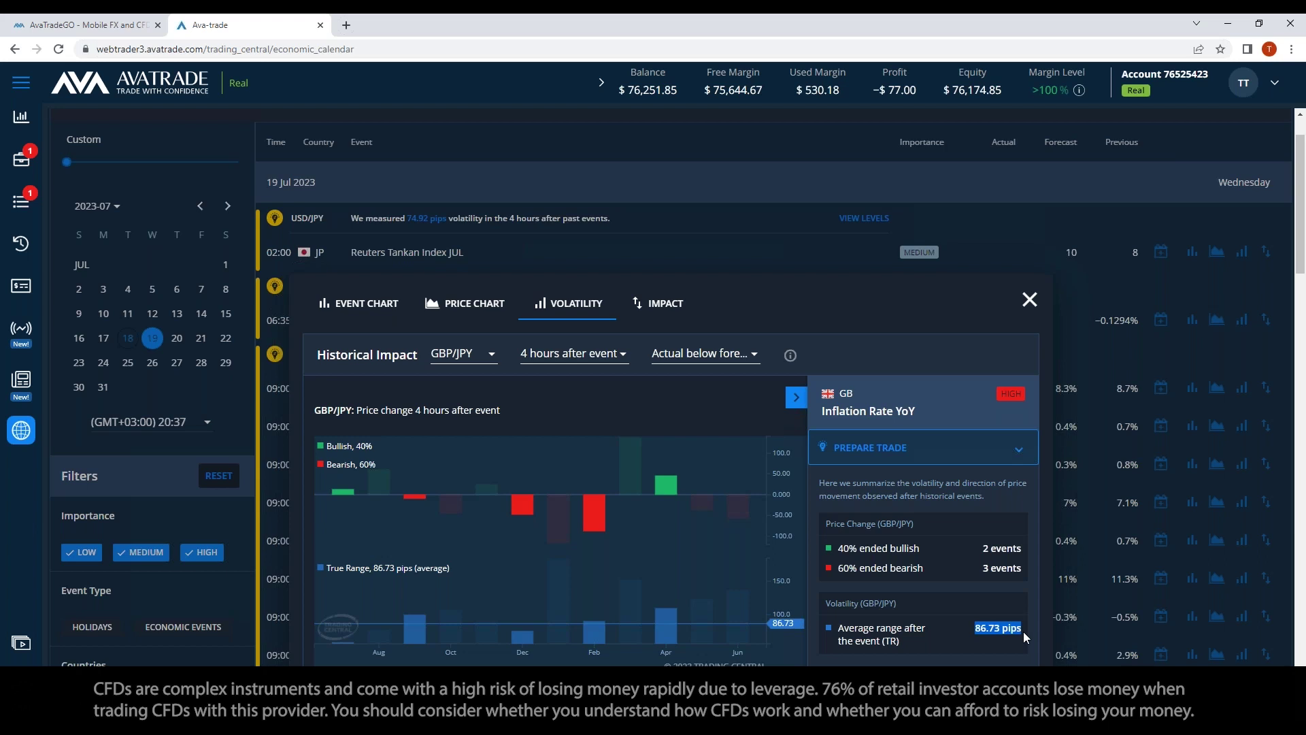
pyautogui.click(708, 356)
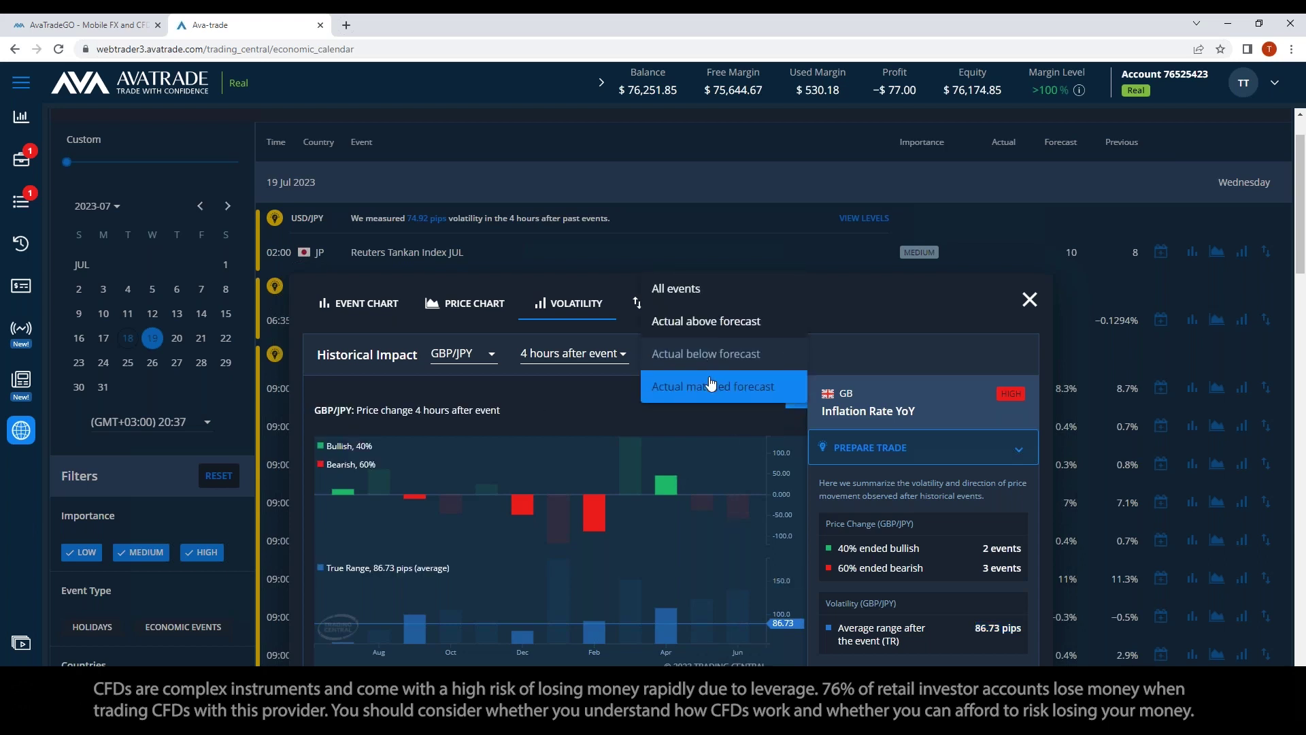
pyautogui.click(712, 386)
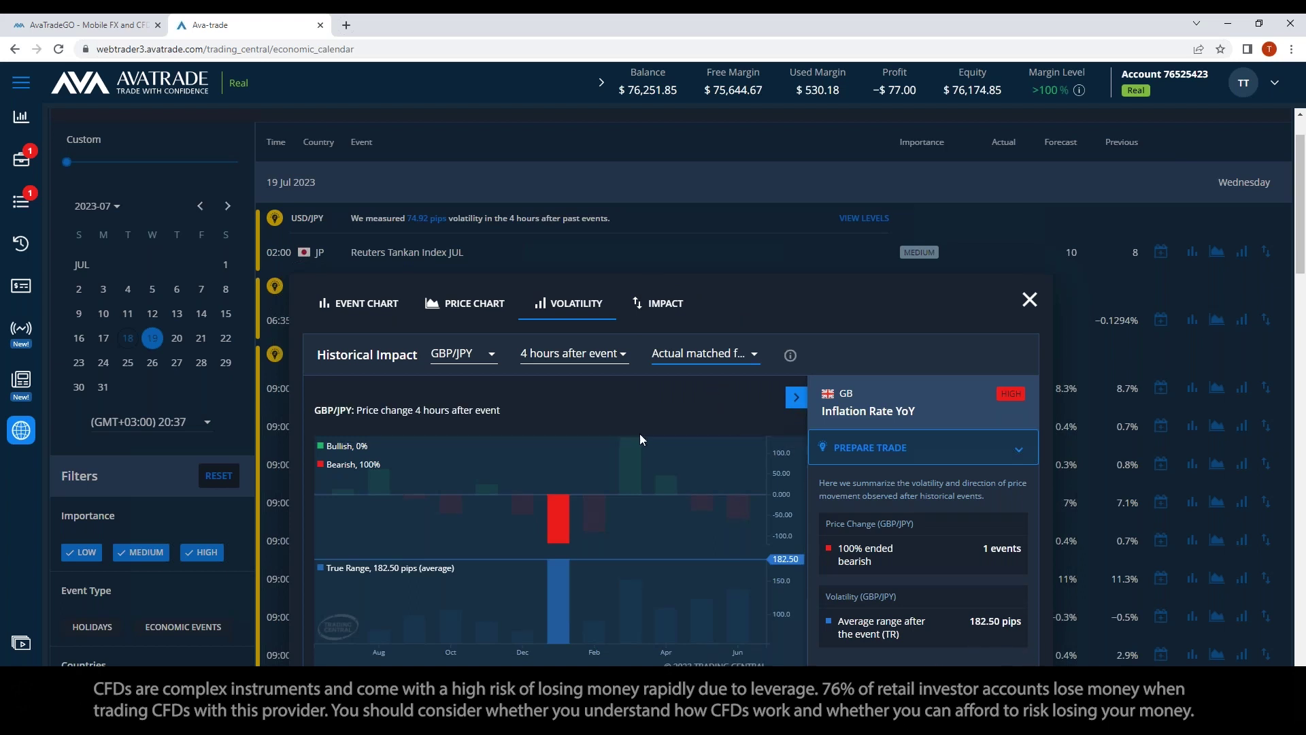
# Return the filter to Actual below forecast and highlight the bullish and bearish price-change figures
pyautogui.click(692, 361)
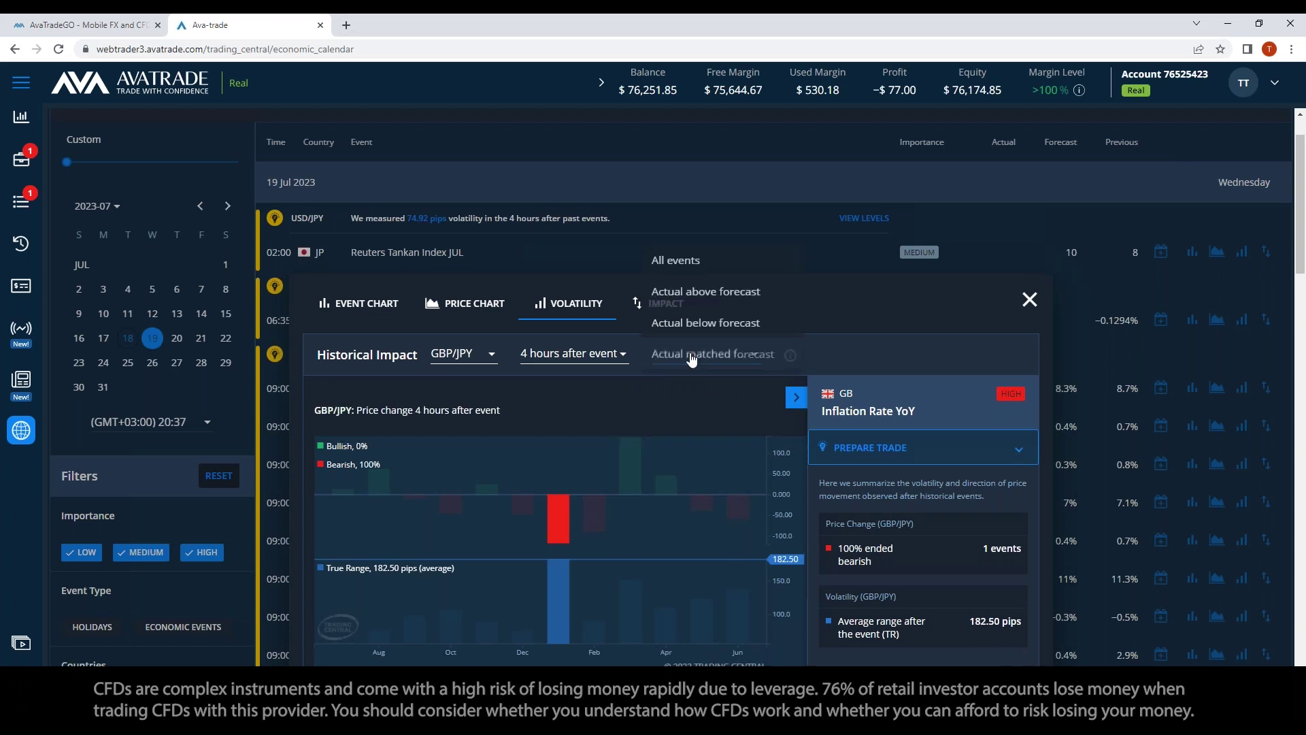
pyautogui.click(702, 330)
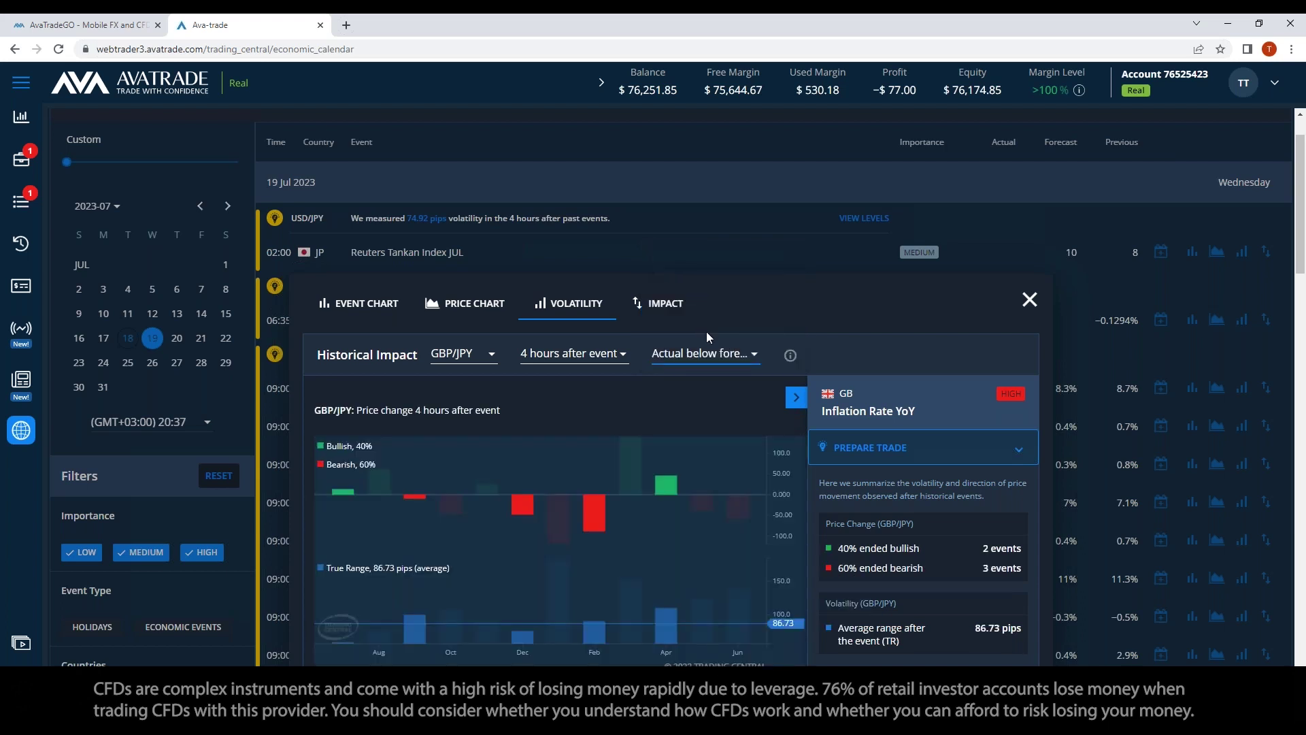
pyautogui.moveTo(838, 549); pyautogui.dragTo(1023, 567)
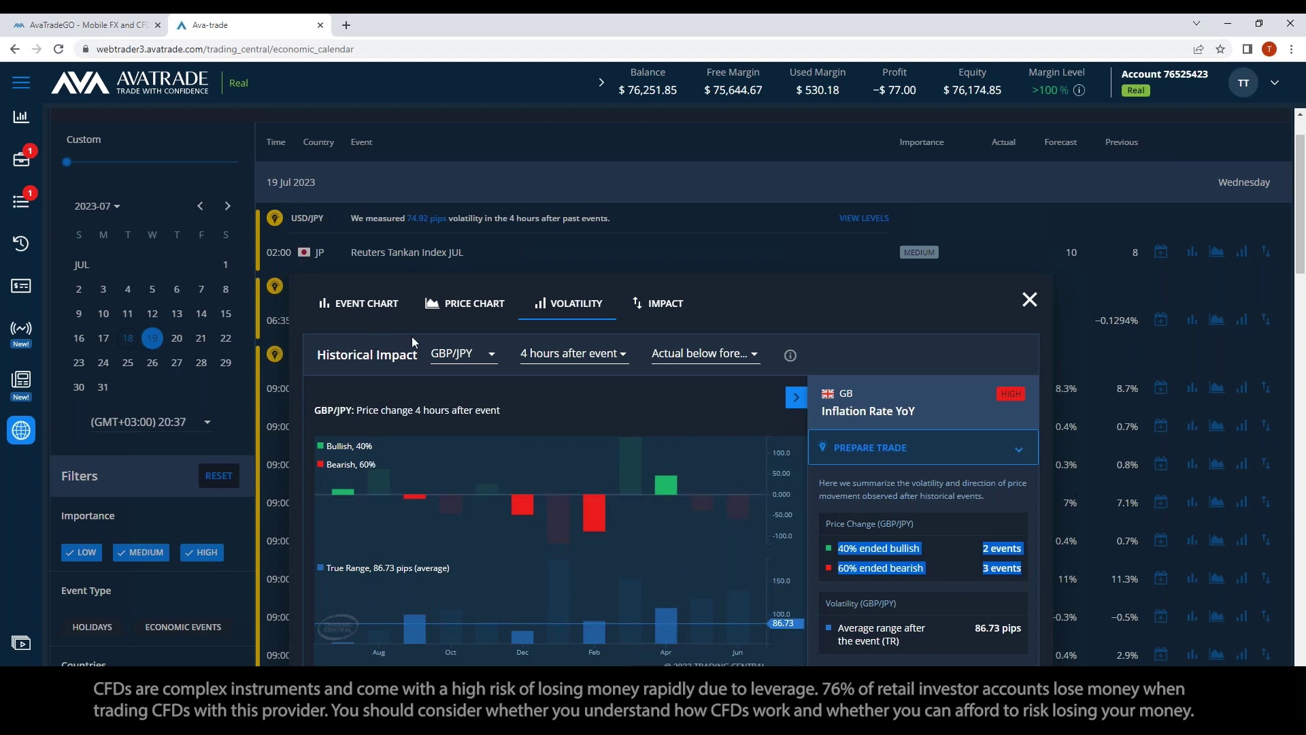
# Switch the historical impact of the GB Inflation Rate YoY event to the GBP/USD pair
pyautogui.click(462, 360)
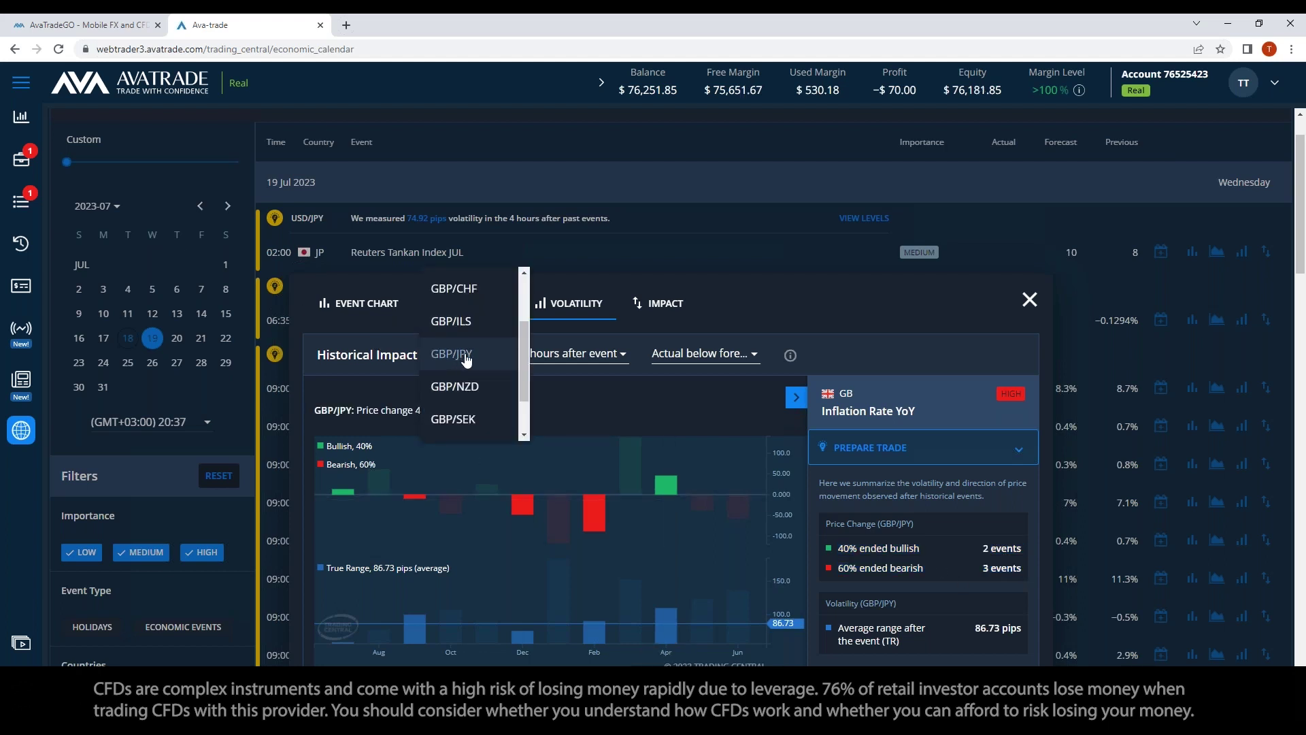
pyautogui.scroll(1, 480, 344)
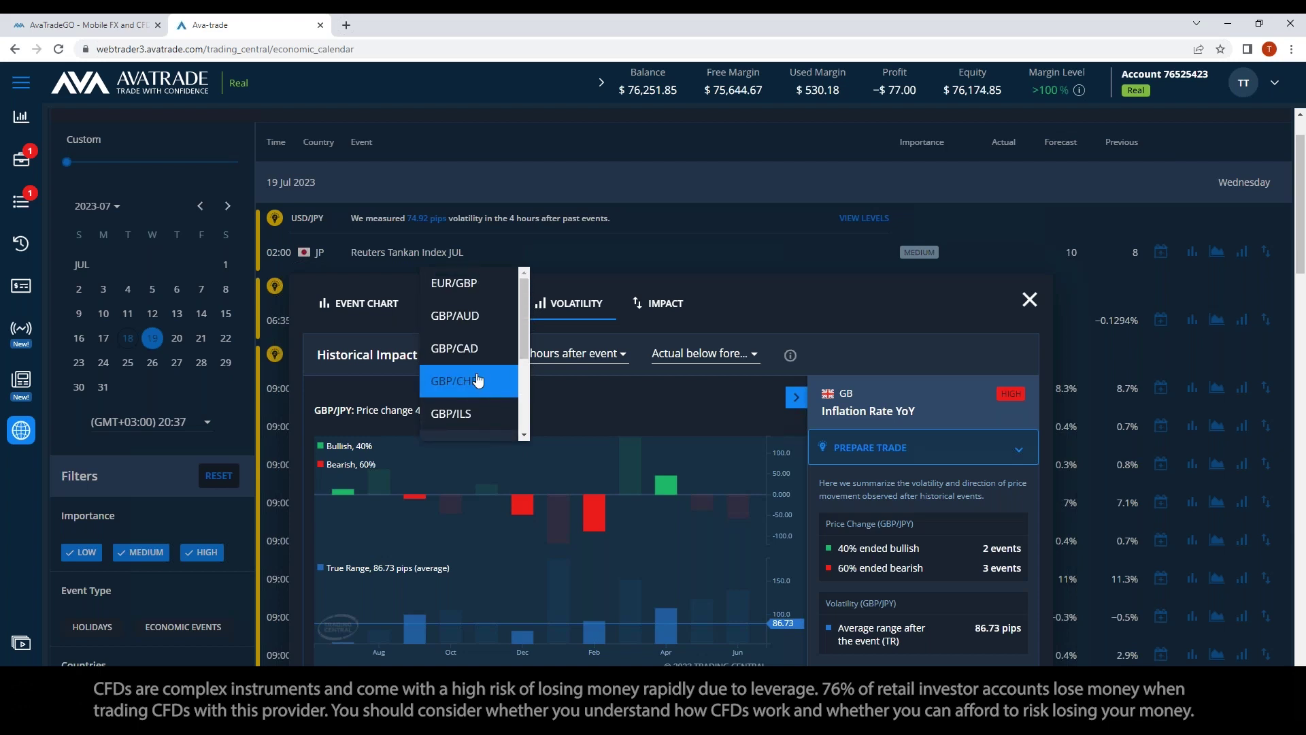
pyautogui.scroll(-2, 474, 334)
pyautogui.scroll(-3, 474, 334)
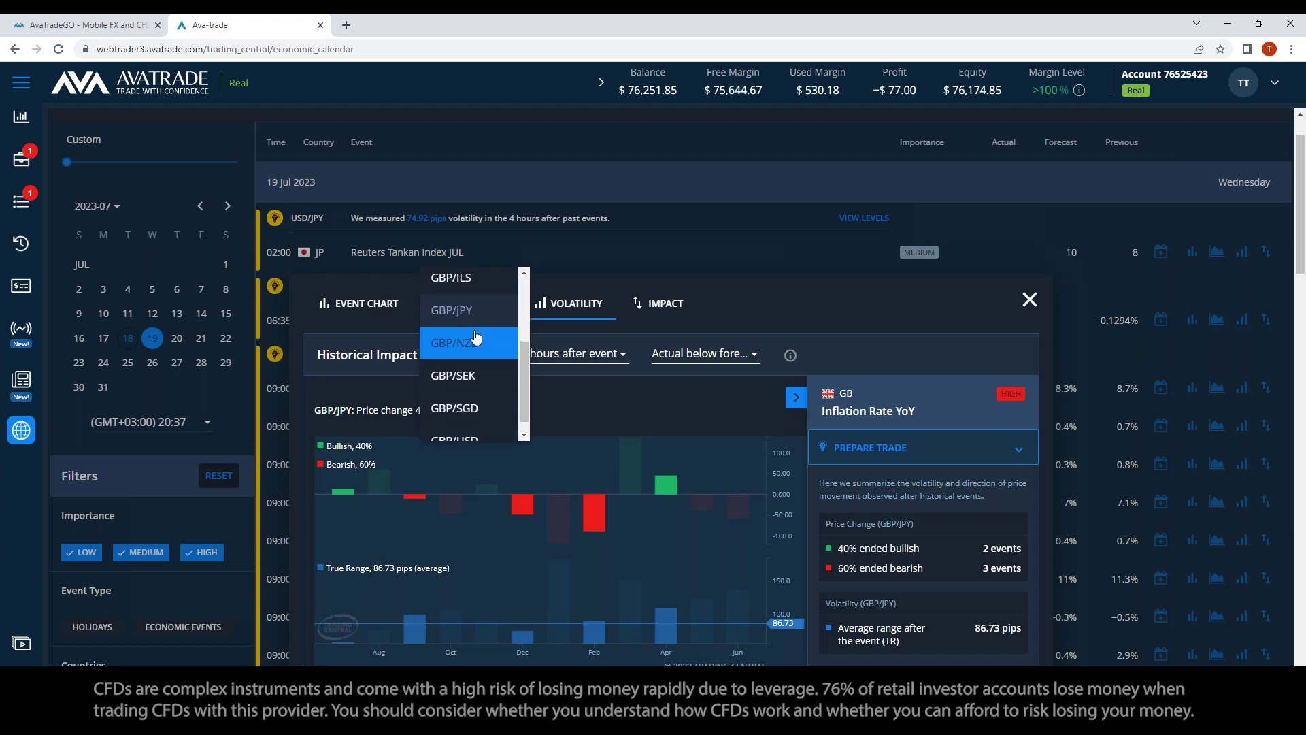
pyautogui.click(462, 425)
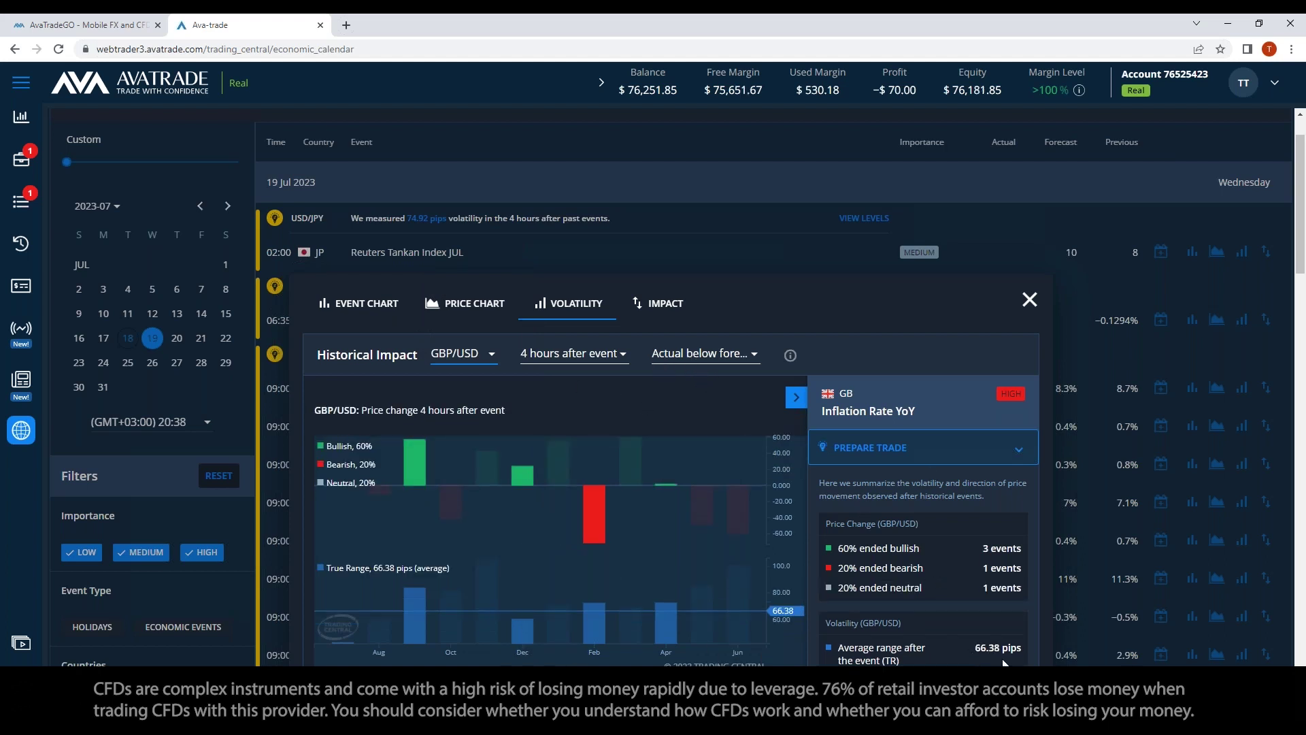
# Filter the GBP/USD impact to Actual above forecast, highlight the bearish share and average range, and close the volatility history
pyautogui.click(690, 354)
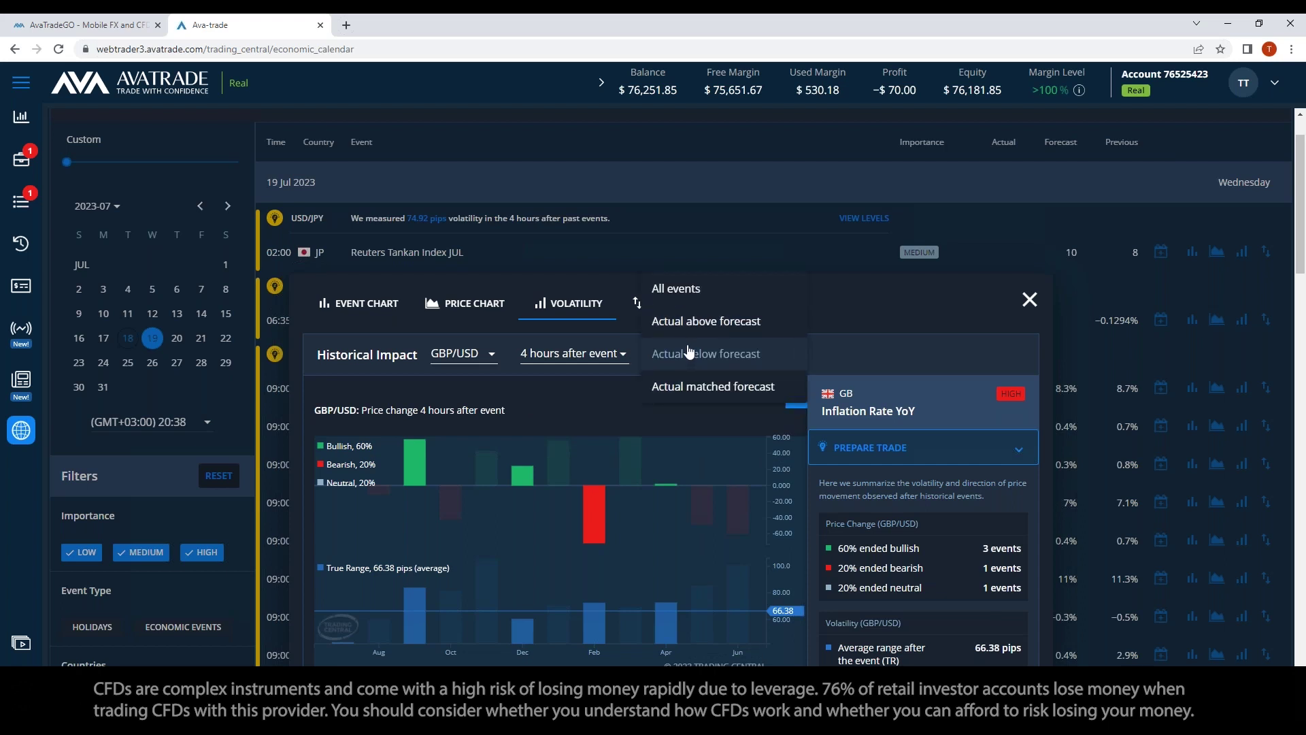
pyautogui.click(700, 327)
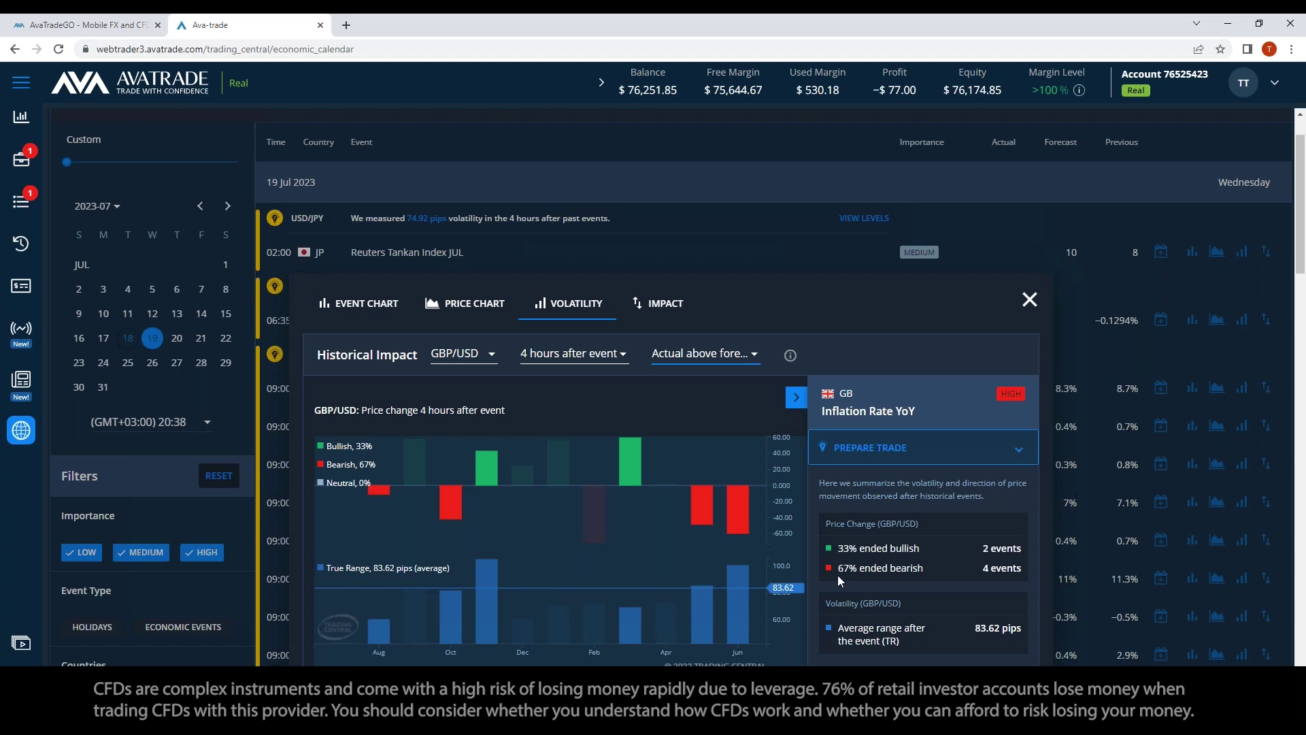
pyautogui.moveTo(838, 567); pyautogui.dragTo(936, 579)
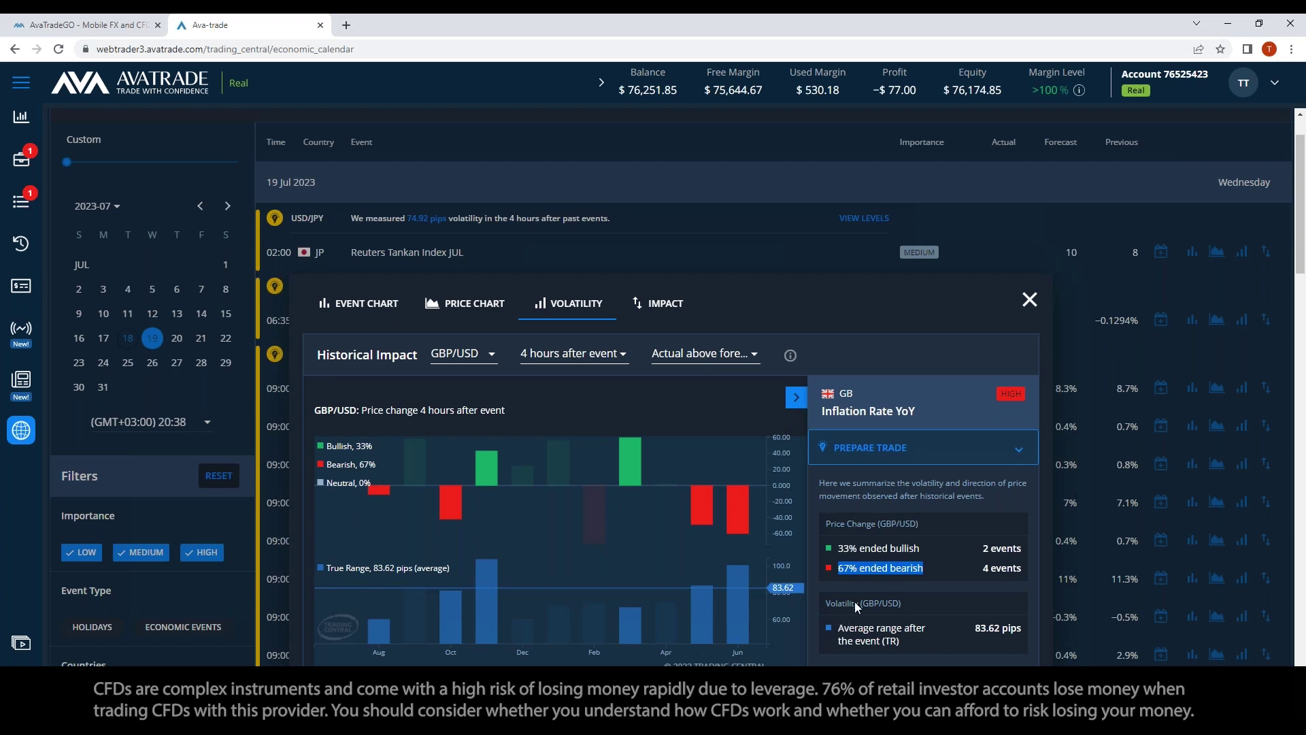
pyautogui.moveTo(975, 626); pyautogui.dragTo(1031, 624)
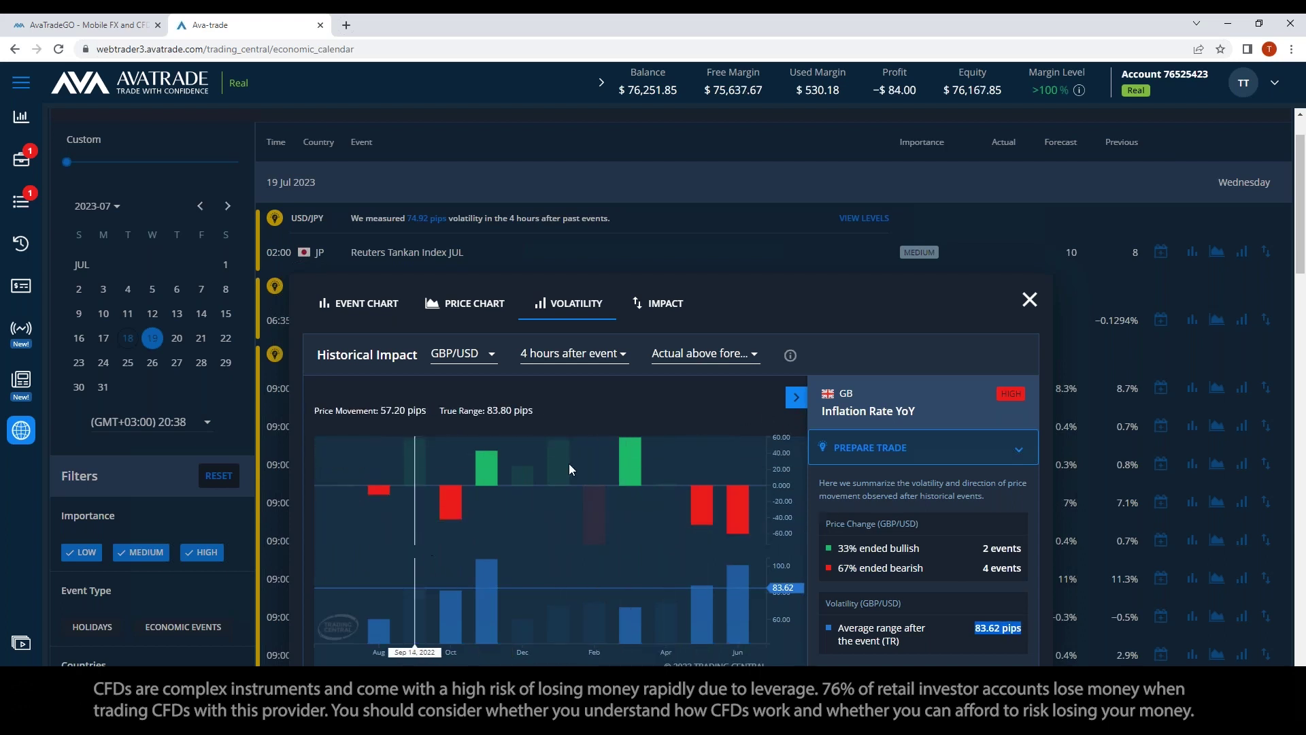
pyautogui.click(1030, 300)
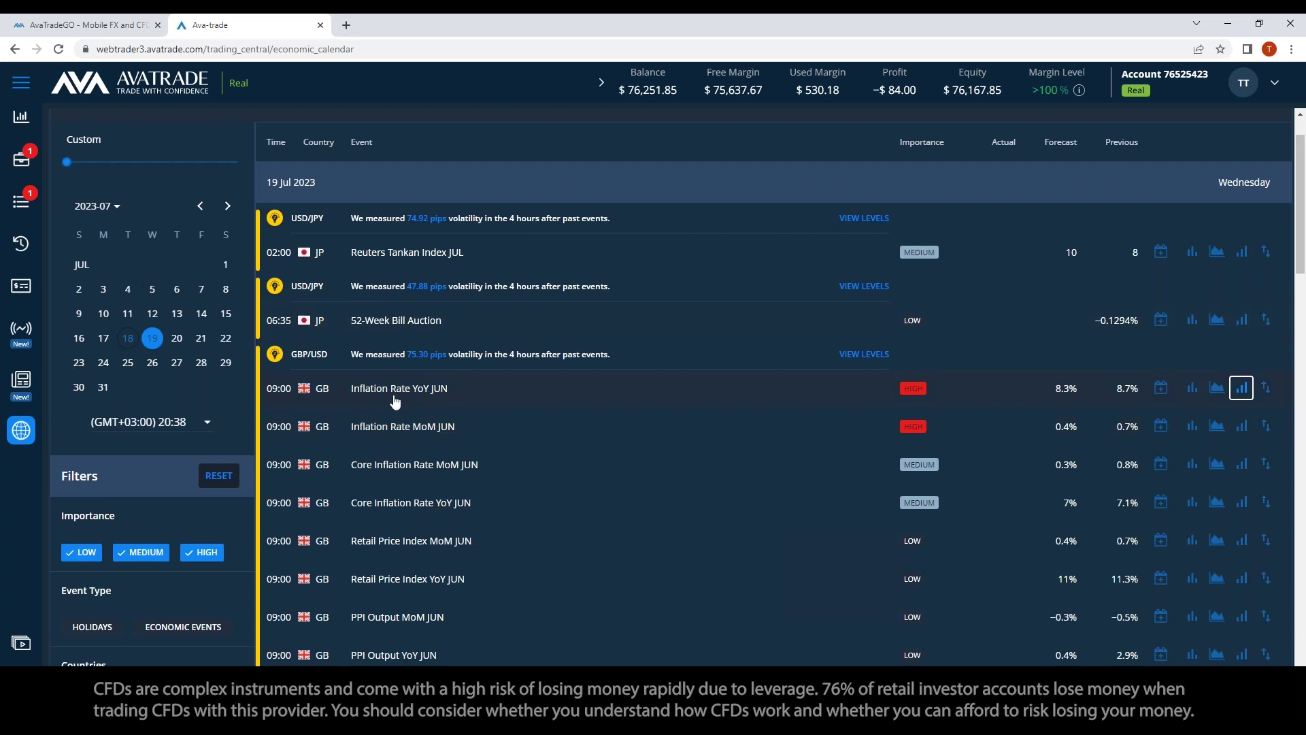
# Highlight the Importance column heading and review the importance ratings of the 19 Jul 2023 events
pyautogui.scroll(1, 906, 386)
pyautogui.scroll(2, 907, 386)
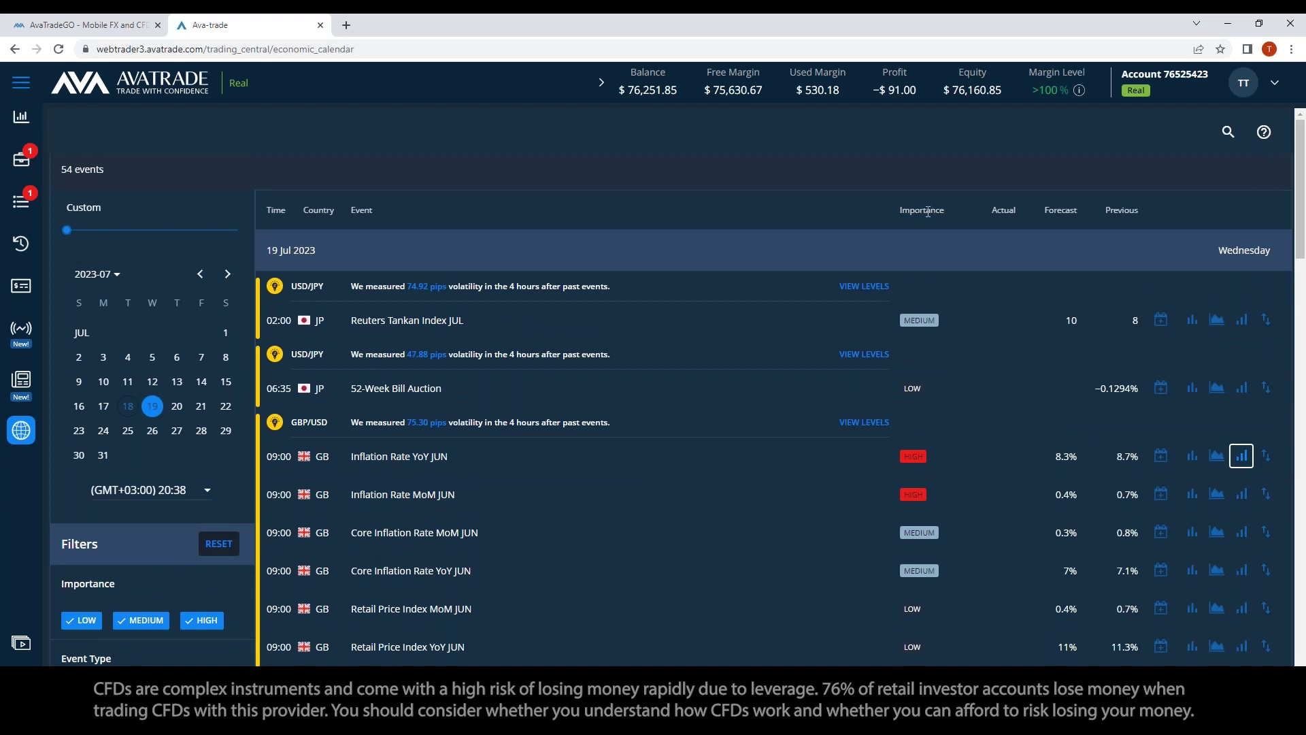
pyautogui.moveTo(895, 209); pyautogui.dragTo(953, 214)
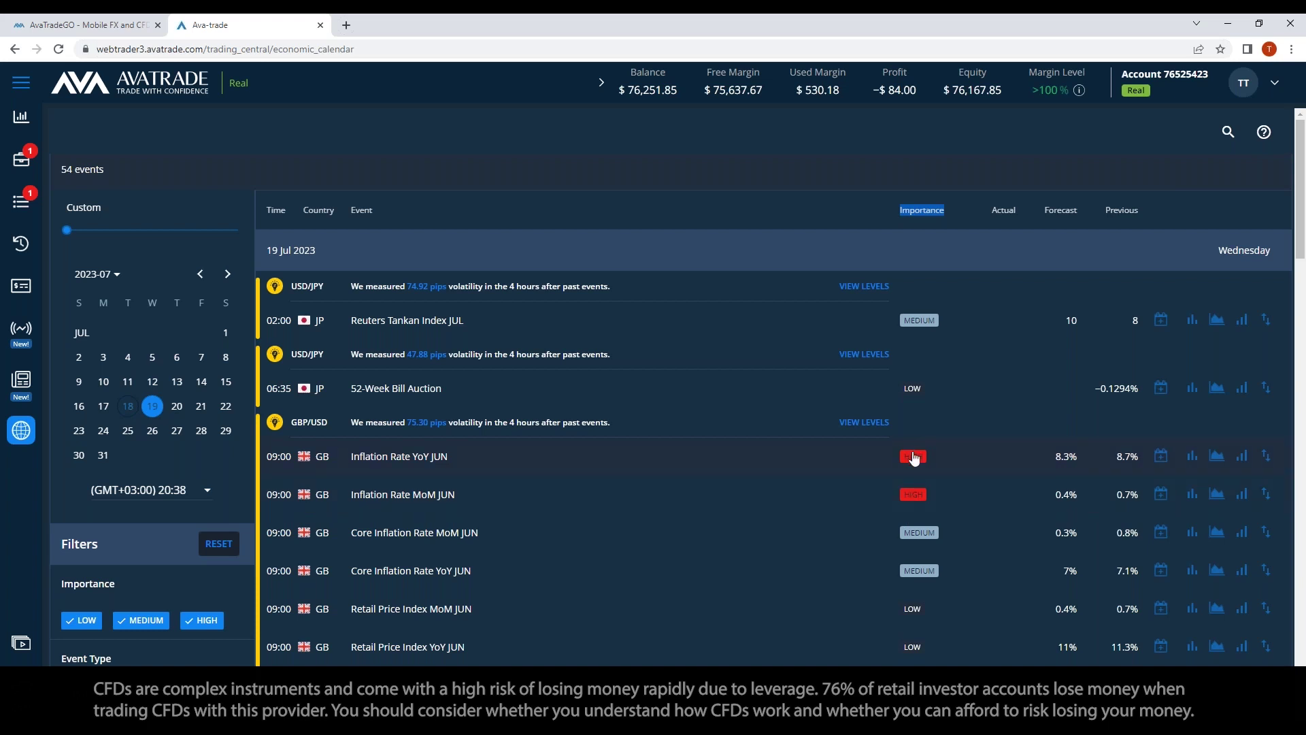
pyautogui.scroll(-5, 913, 458)
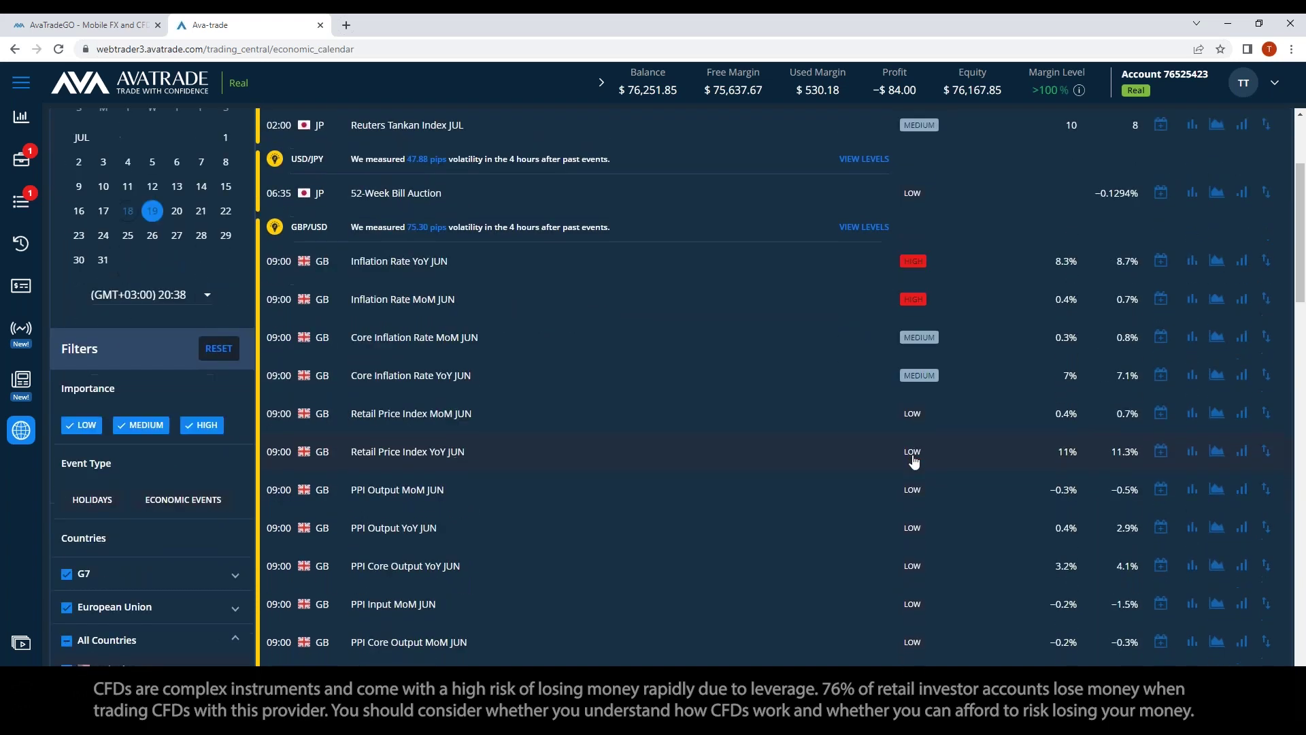
pyautogui.scroll(-8, 914, 463)
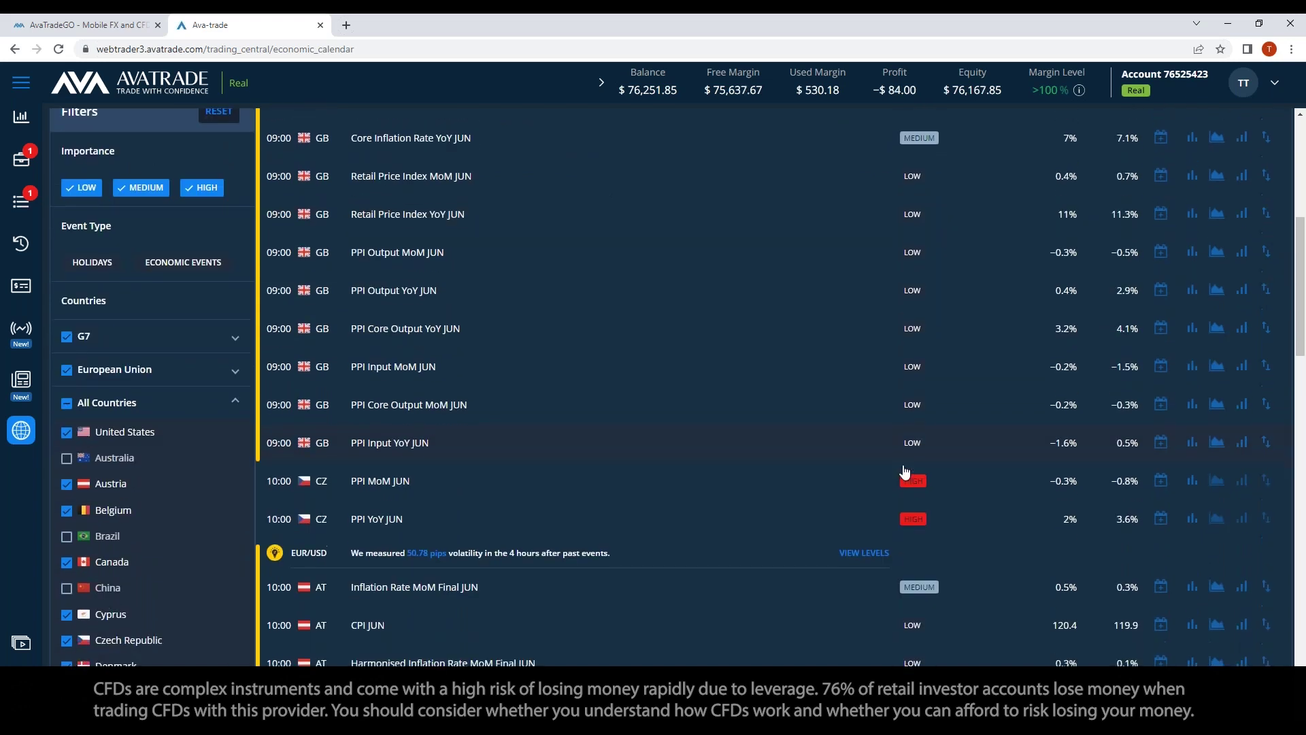
# Expand and collapse the Euro Area Inflation Rate YoY Final JUN description and look through the surrounding events
pyautogui.scroll(-1, 891, 485)
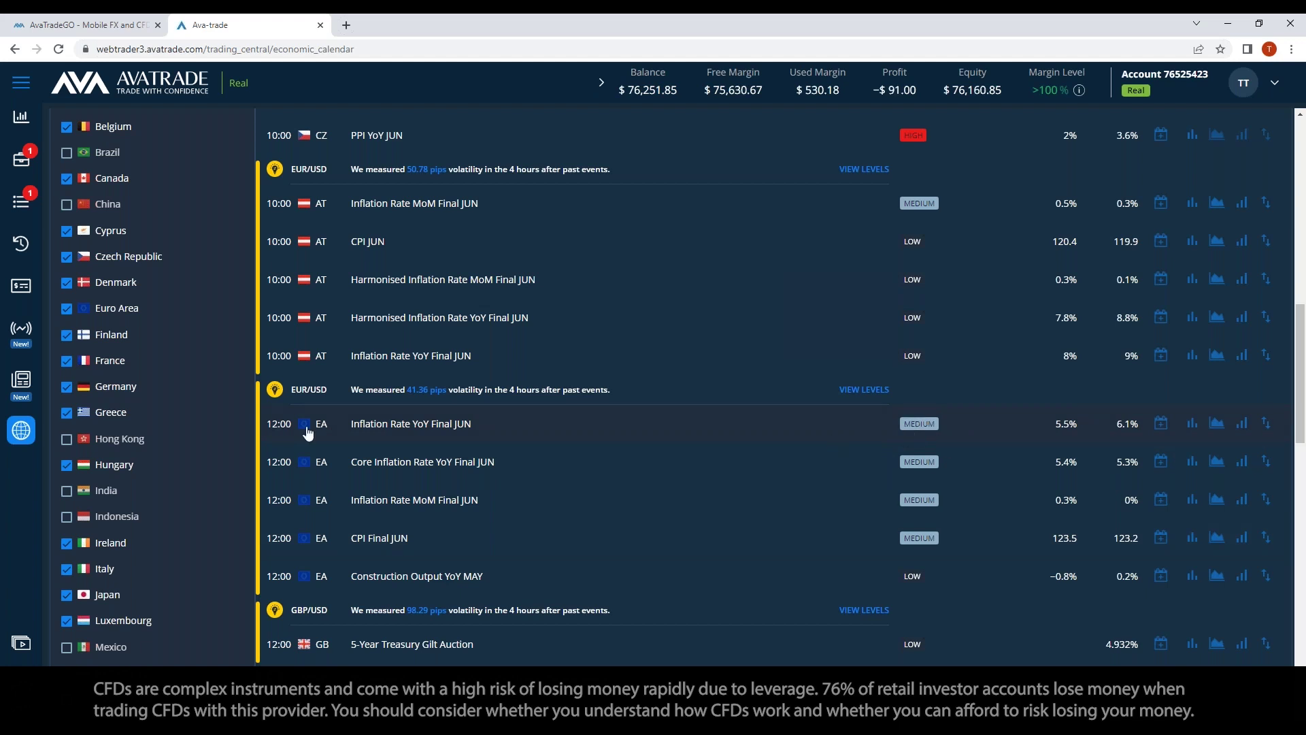
pyautogui.click(368, 432)
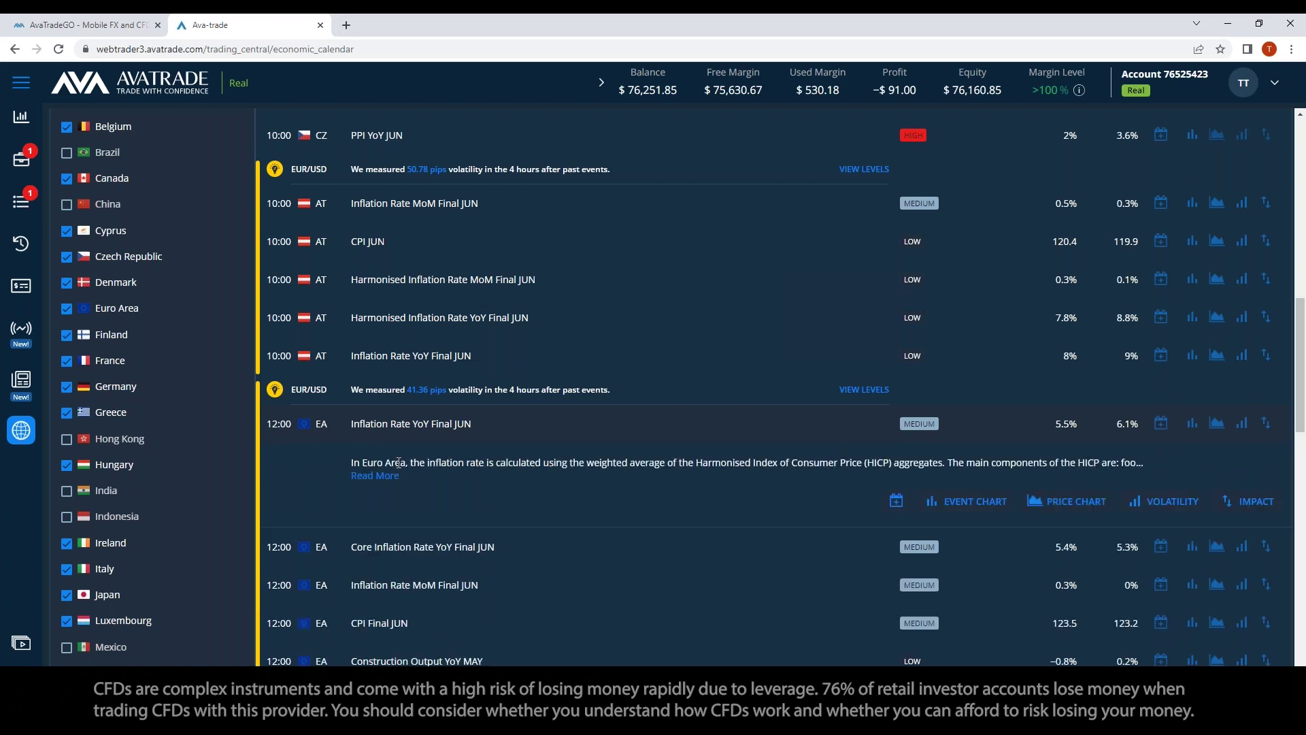
pyautogui.click(433, 423)
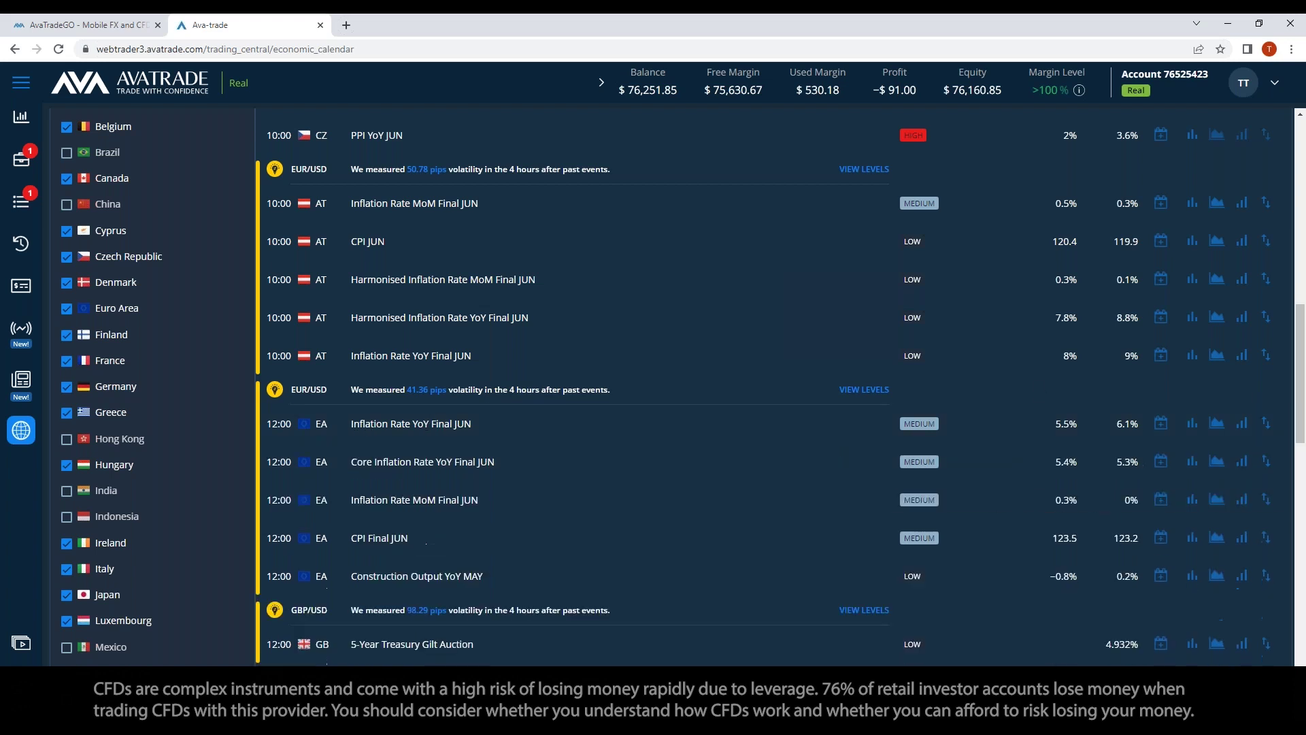
pyautogui.scroll(-5, 711, 586)
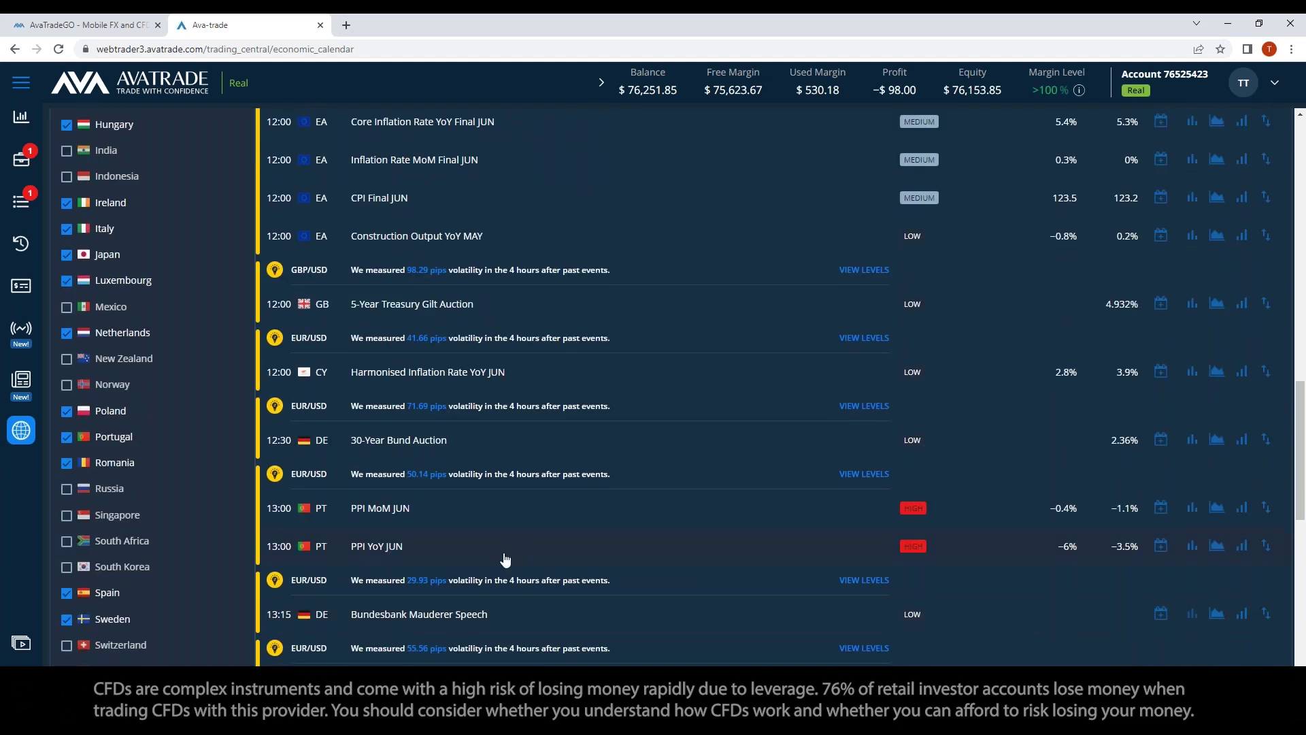
pyautogui.scroll(-2, 522, 569)
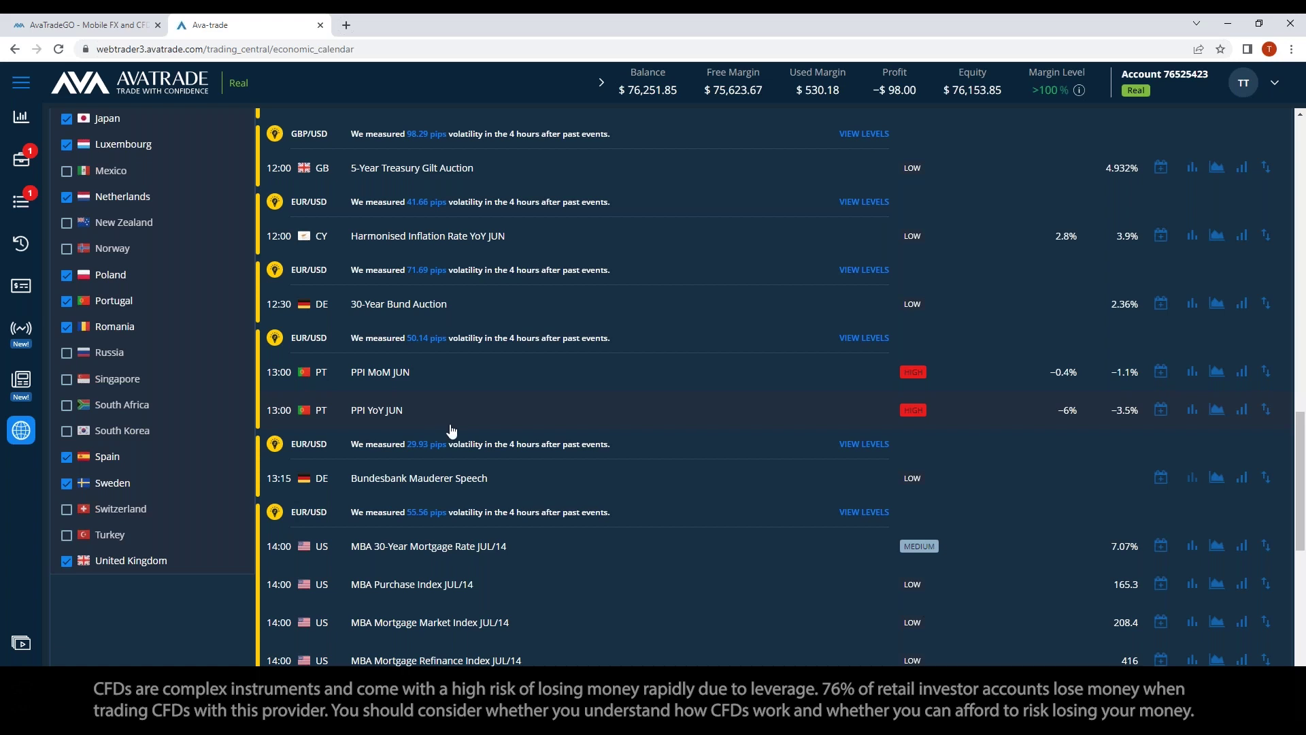
pyautogui.scroll(5, 659, 516)
pyautogui.scroll(1, 732, 531)
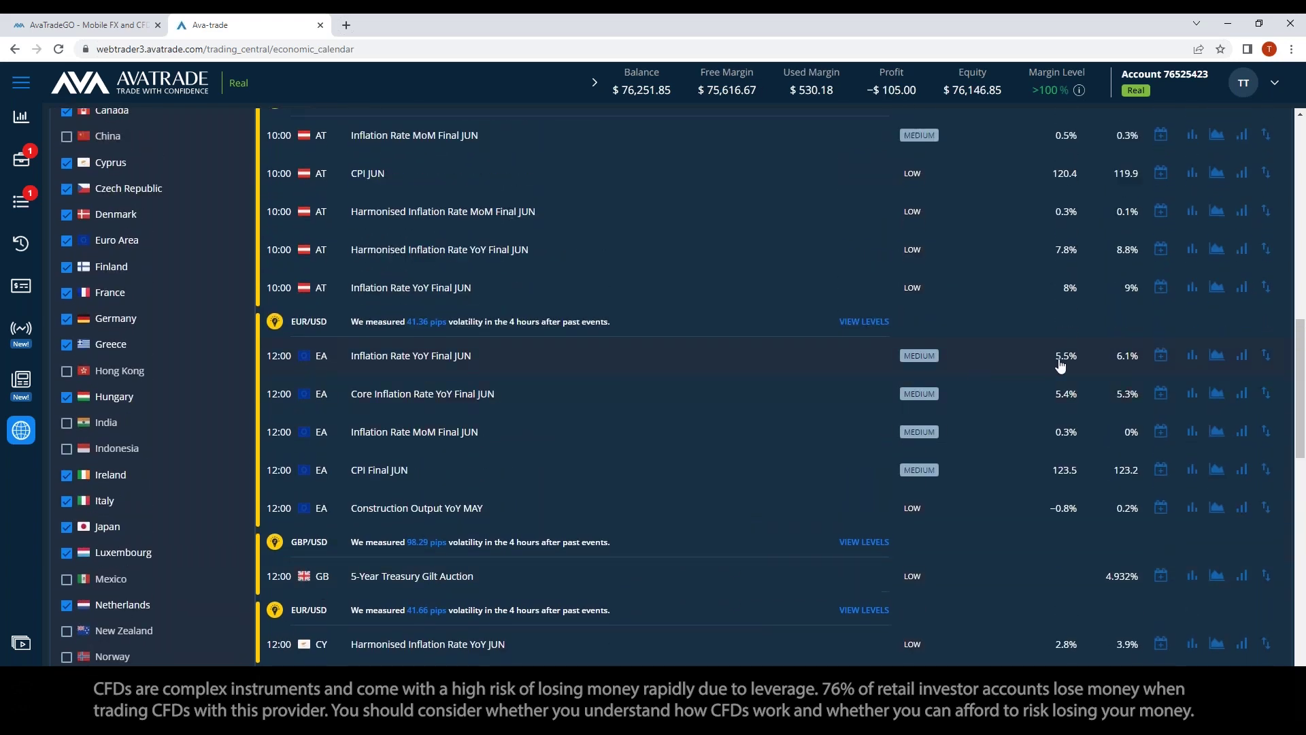
# Examine the EUR/USD average range after the Euro Area Inflation Rate YoY Final event for Actual above forecast, and close its volatility history
pyautogui.click(1242, 354)
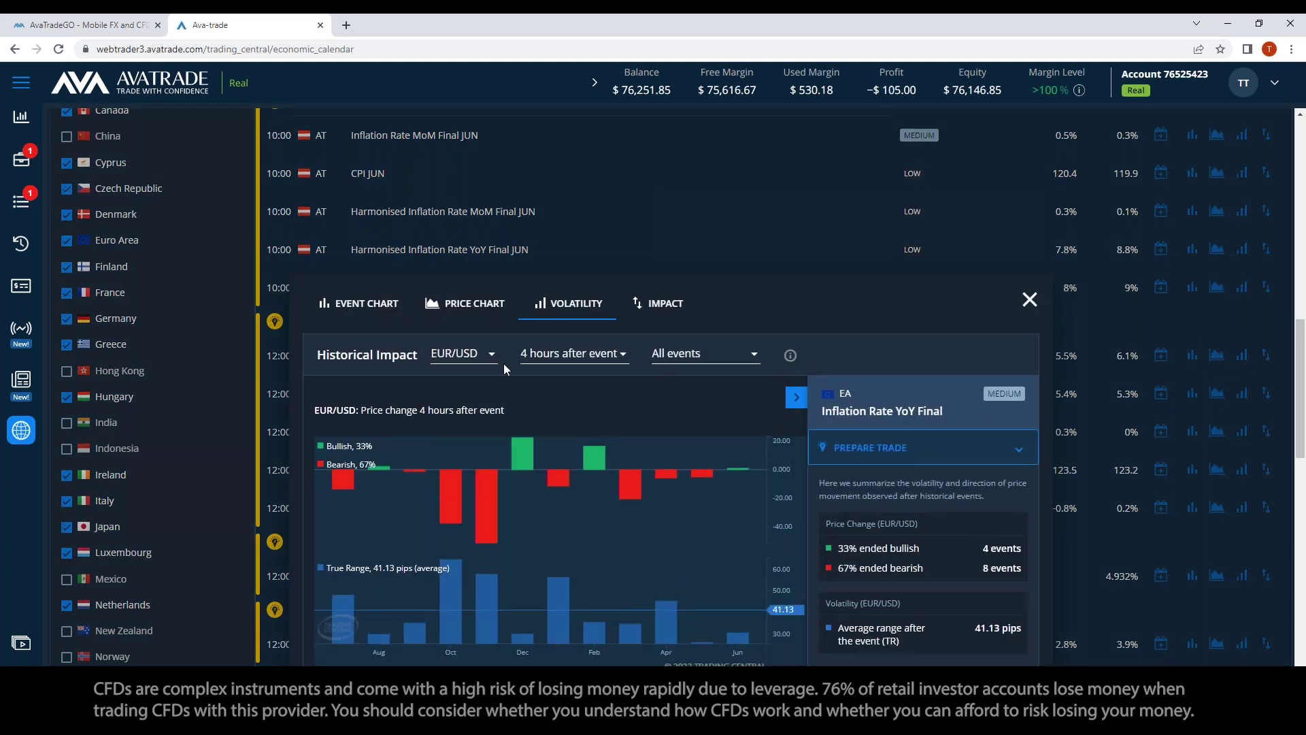
pyautogui.click(677, 355)
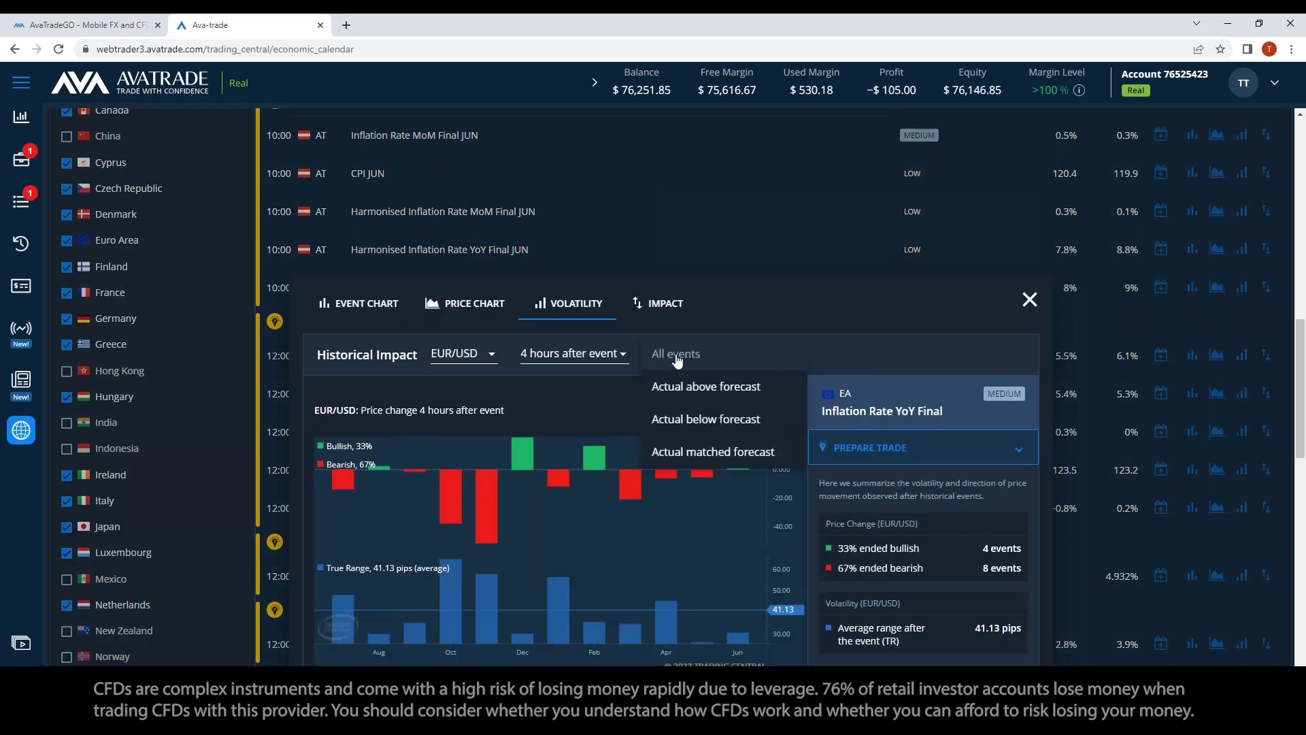
pyautogui.click(697, 386)
pyautogui.moveTo(977, 610); pyautogui.dragTo(1028, 611)
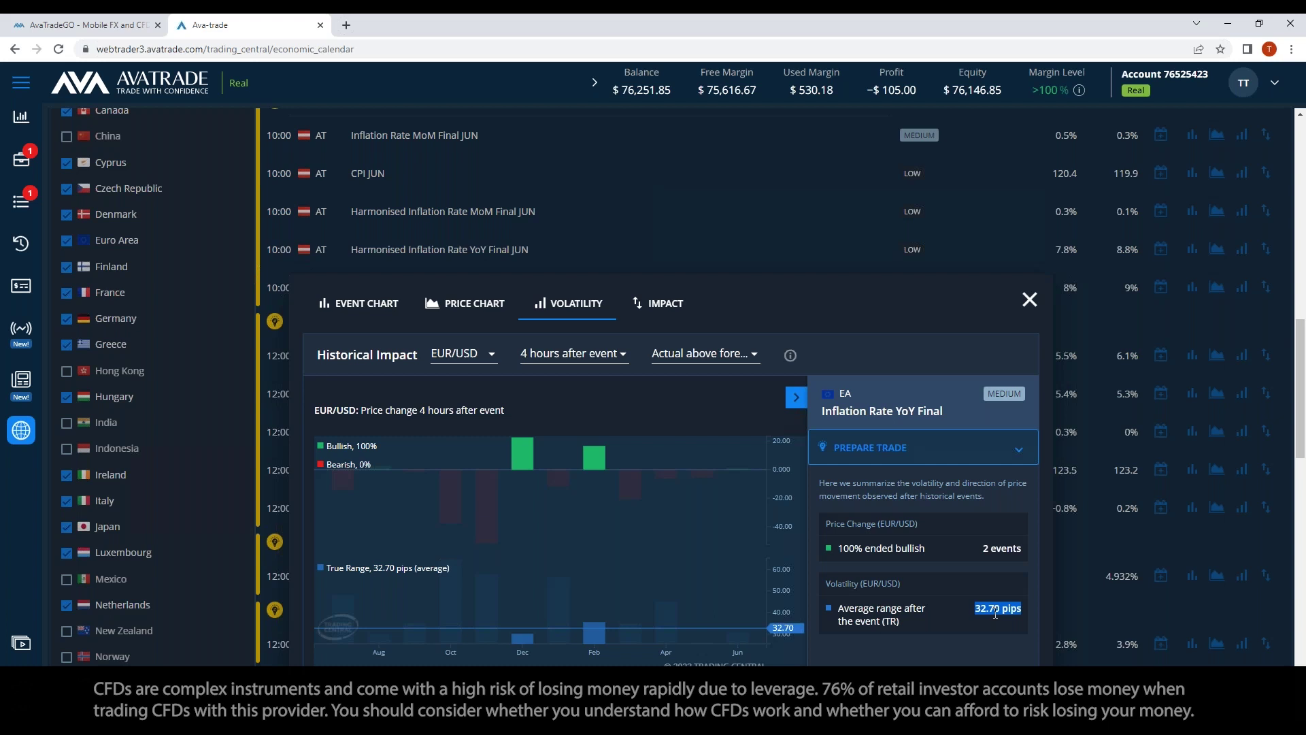
pyautogui.click(1029, 300)
pyautogui.click(916, 365)
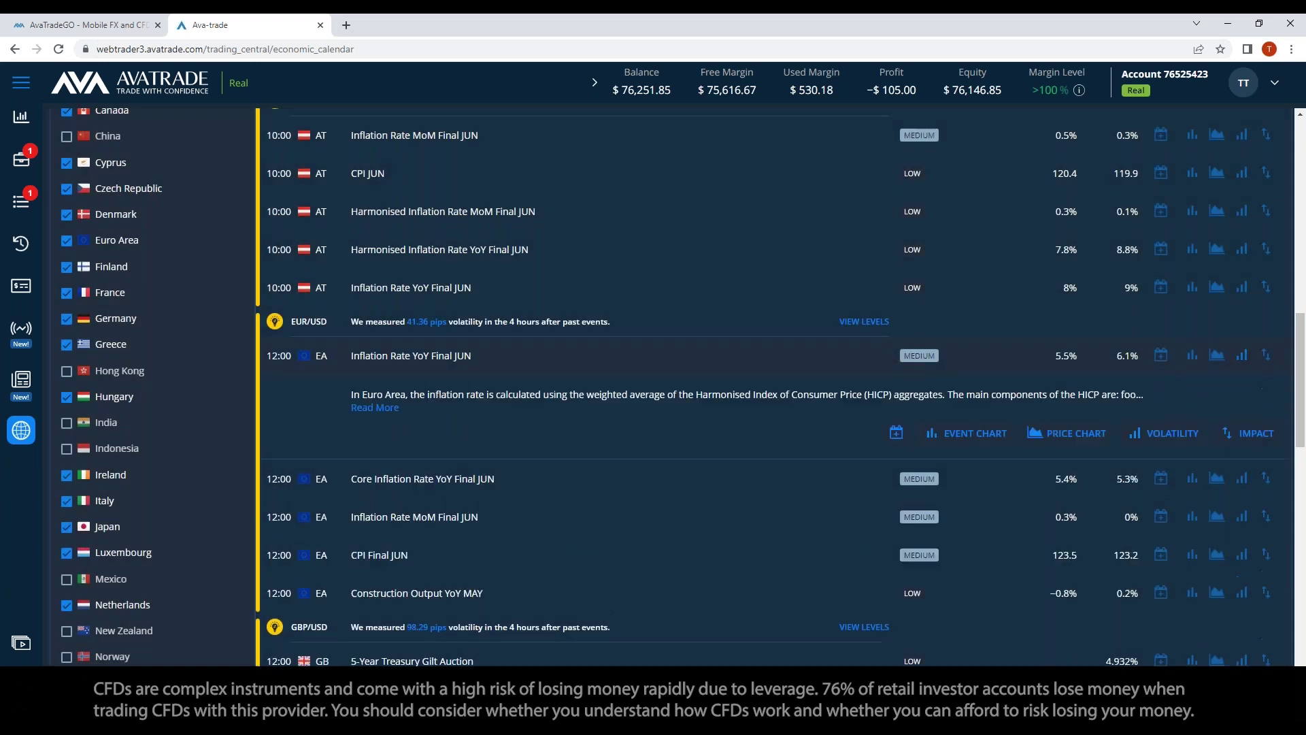
pyautogui.click(919, 361)
# Leave the economic calendar for the trading view and reduce the maximized CADCHF chart so the symbol list shows
pyautogui.scroll(2, 899, 402)
pyautogui.scroll(4, 902, 381)
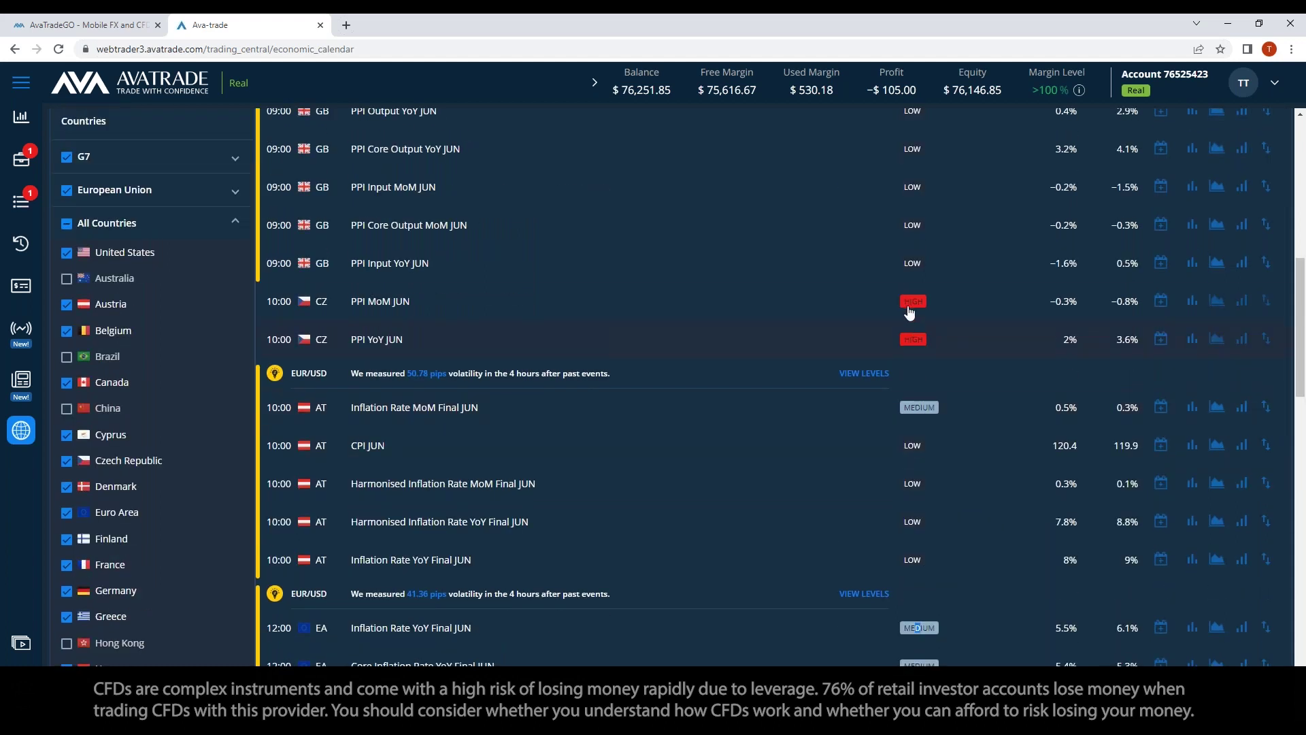
pyautogui.scroll(6, 898, 337)
pyautogui.scroll(5, 898, 338)
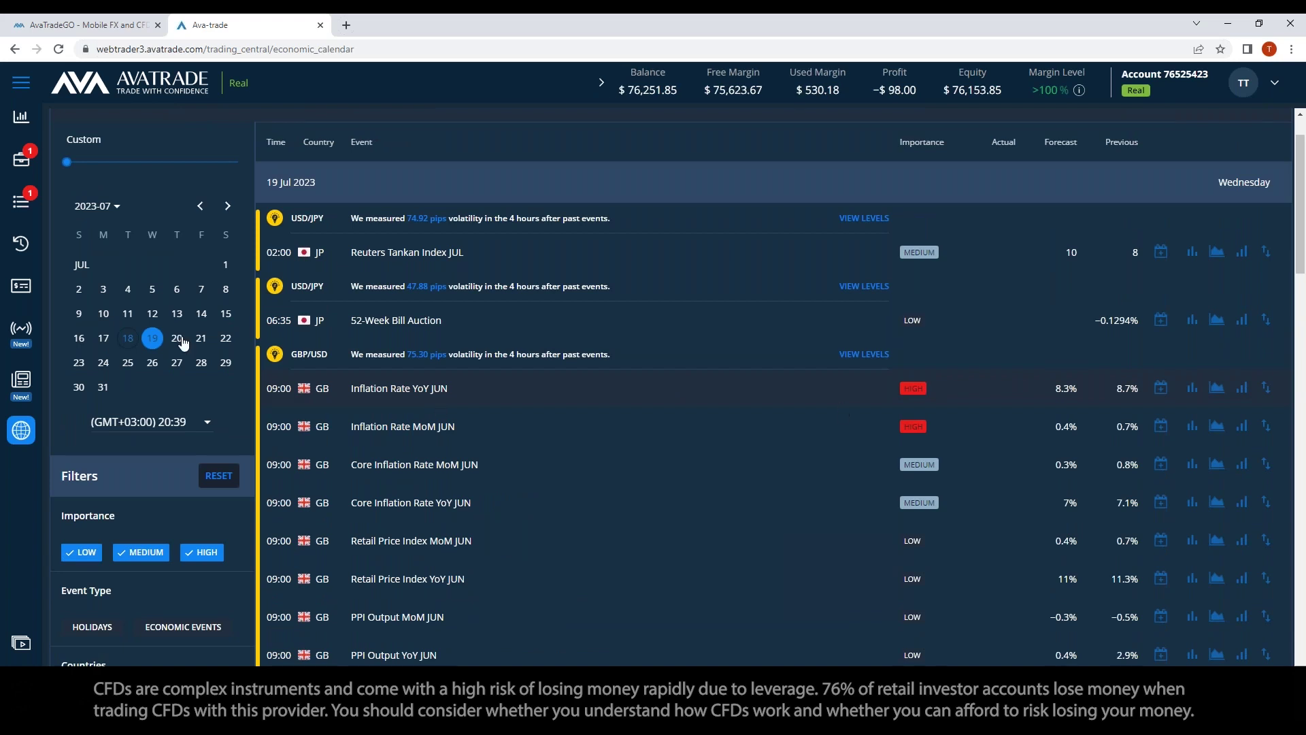
pyautogui.click(21, 116)
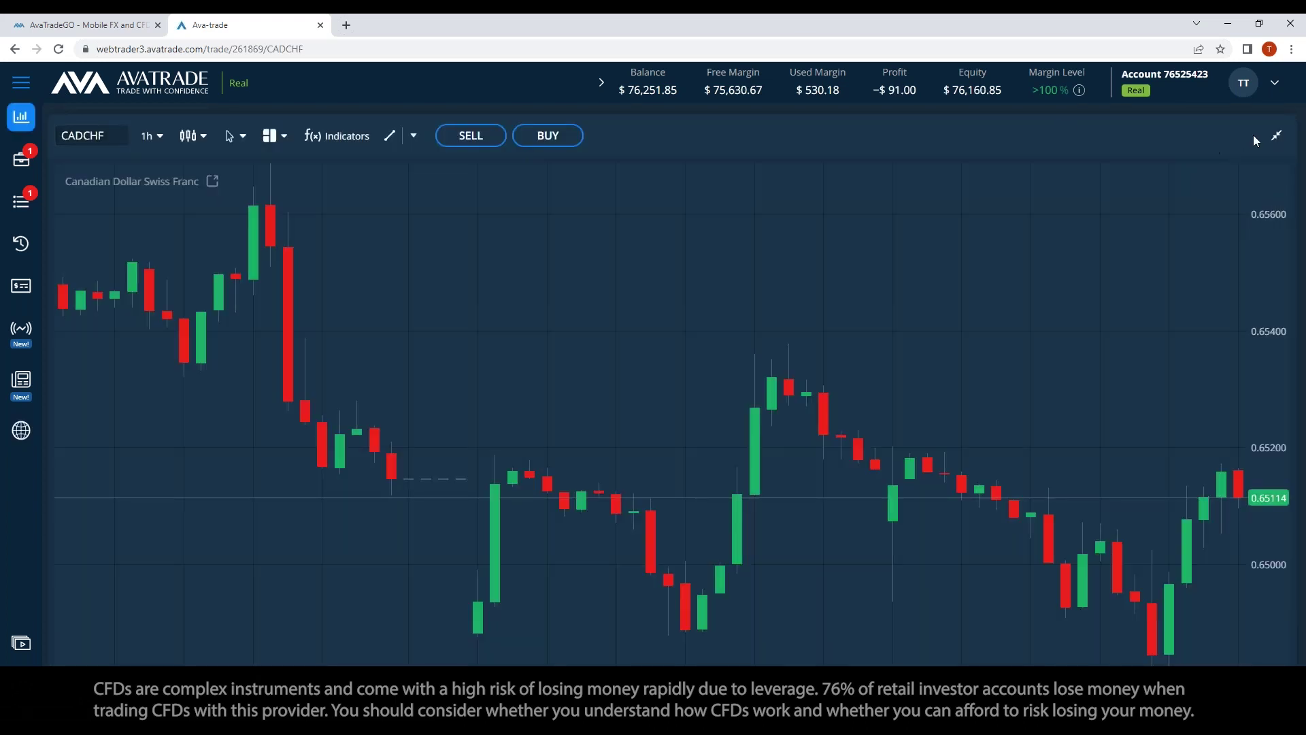
pyautogui.click(1276, 135)
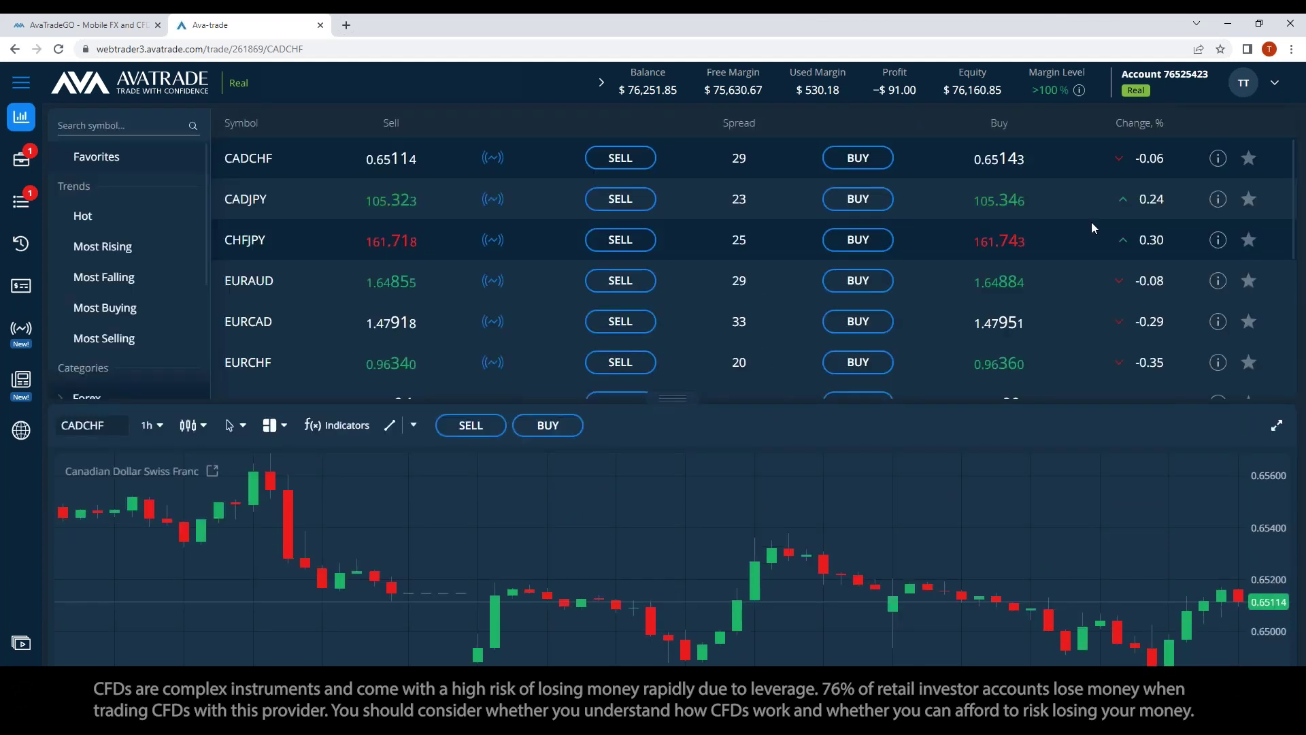